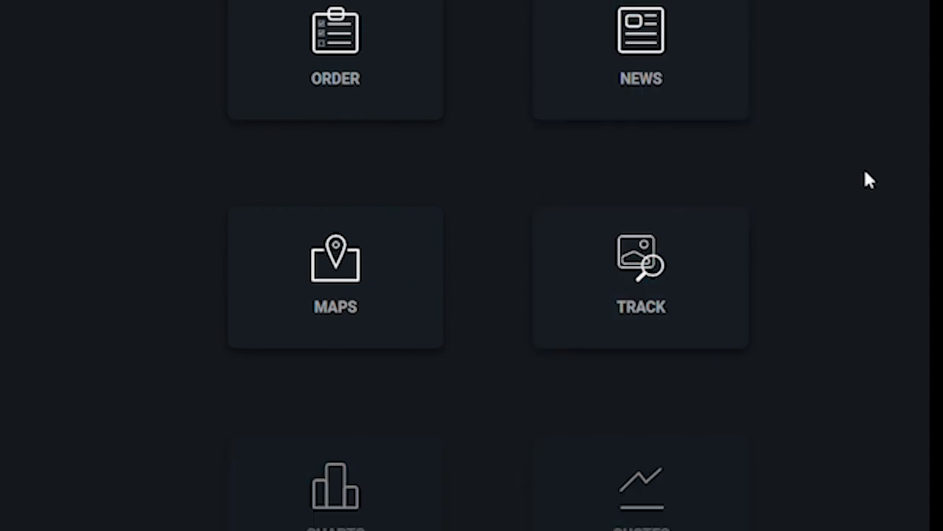
# Search the Track asset library for "base" and open the base map with ID 11307596 for editing.
pyautogui.click(656, 264)
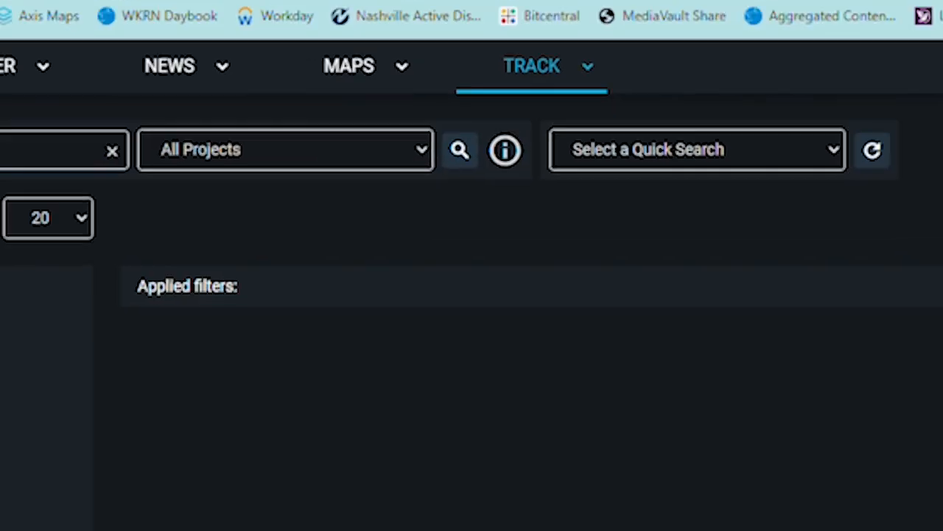
pyautogui.click(216, 256)
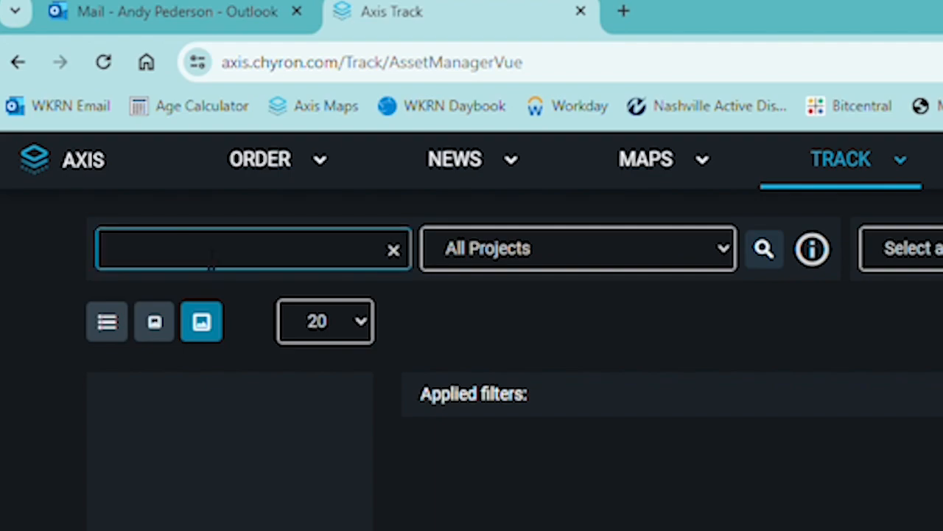
pyautogui.write('base')
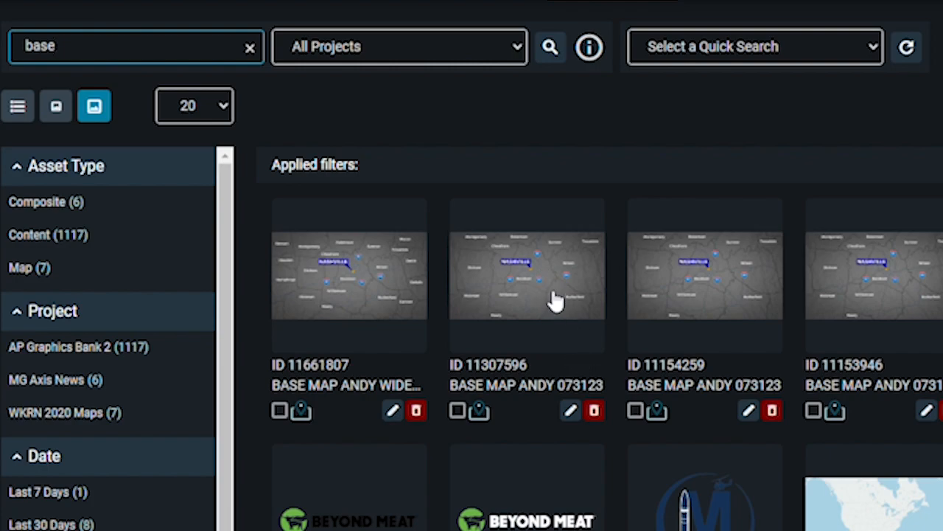
pyautogui.click(573, 412)
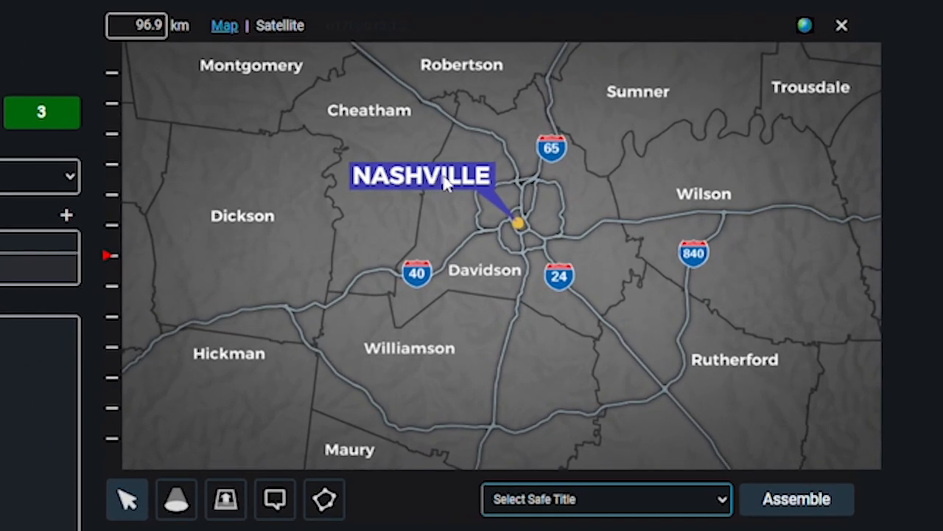
pyautogui.click(444, 178)
pyautogui.click(279, 505)
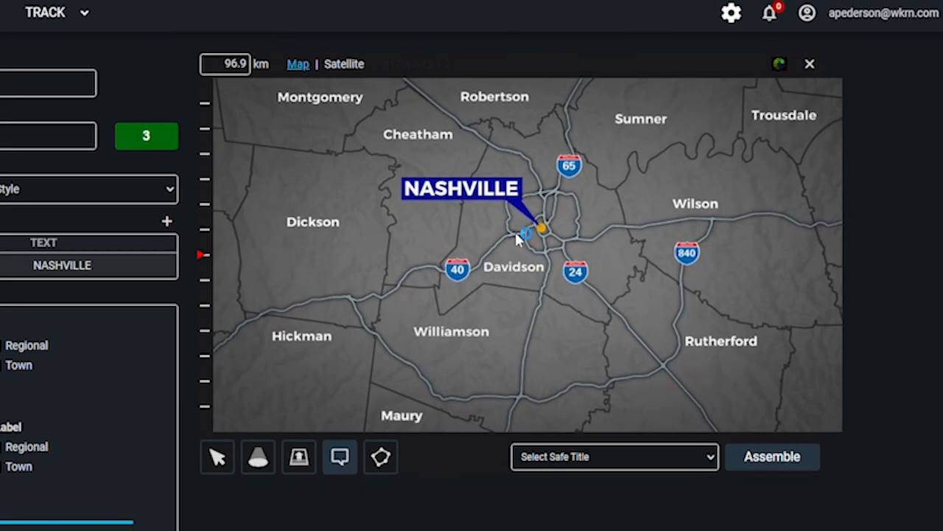
pyautogui.click(557, 229)
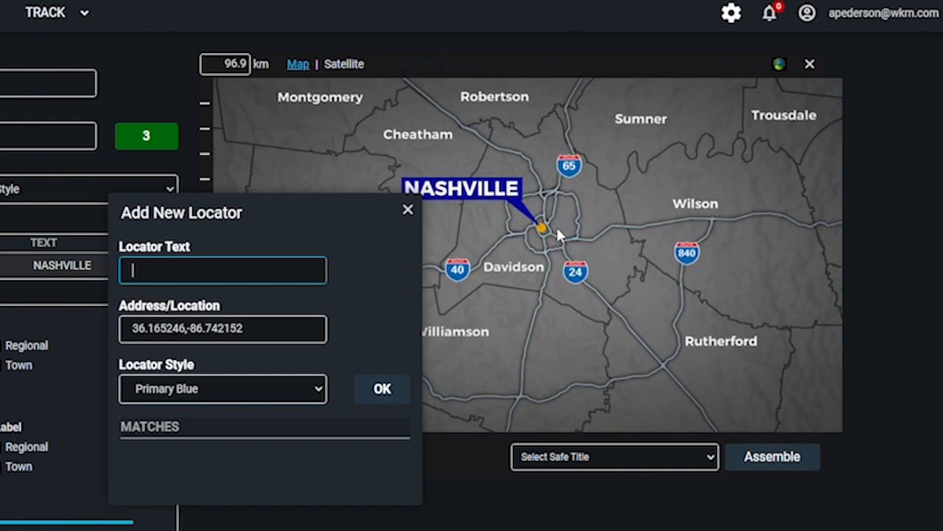
pyautogui.click(408, 211)
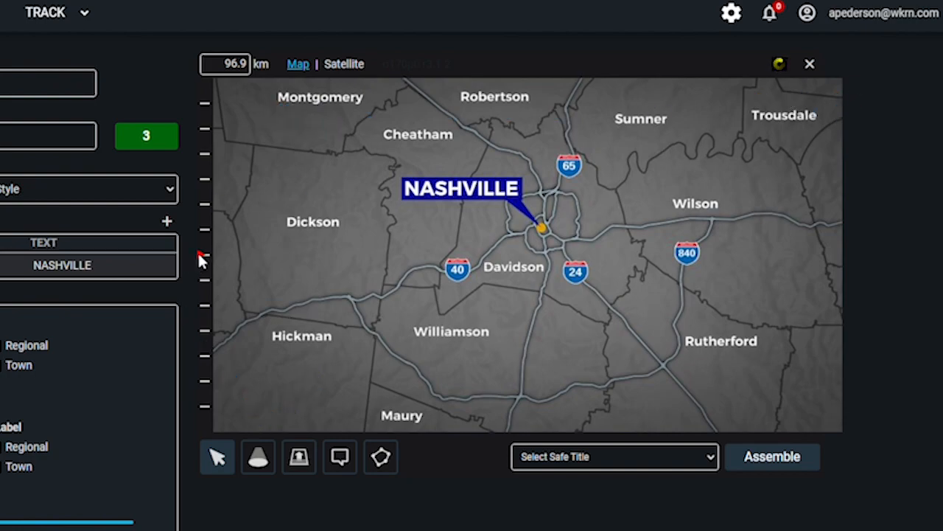
# Nudge the Sumner county label slightly northeast and place the NASHVILLE callout northwest of its marker.
pyautogui.moveTo(199, 255)
pyautogui.mouseDown()
pyautogui.moveTo(199, 246)
pyautogui.moveTo(199, 255)
pyautogui.mouseUp()
pyautogui.moveTo(663, 115); pyautogui.dragTo(647, 120)
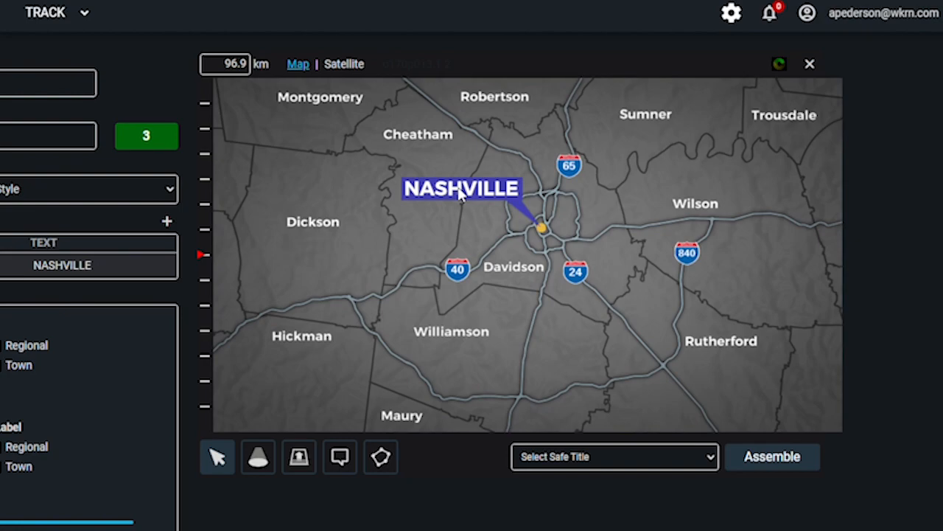
pyautogui.moveTo(451, 232); pyautogui.dragTo(467, 196)
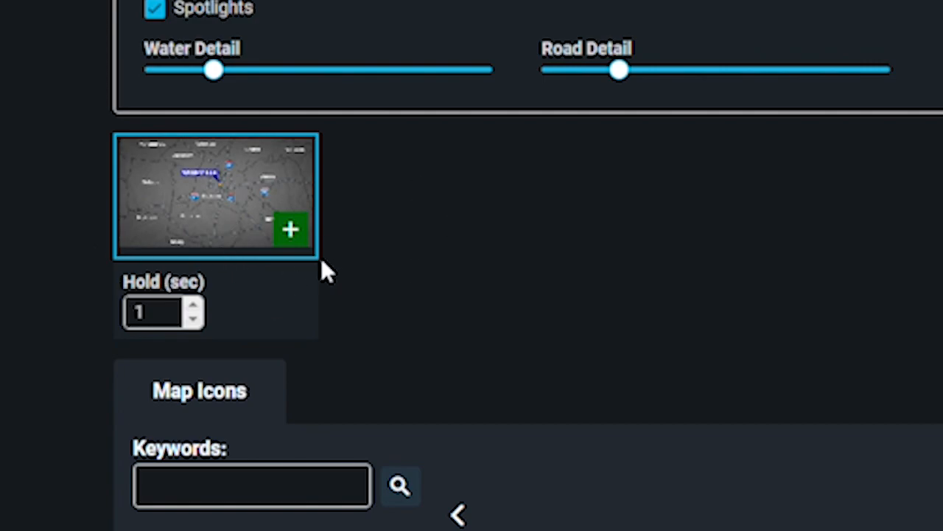
# Add a second animation scene with a 3-second move from the first scene and an 11-second hold.
pyautogui.click(293, 232)
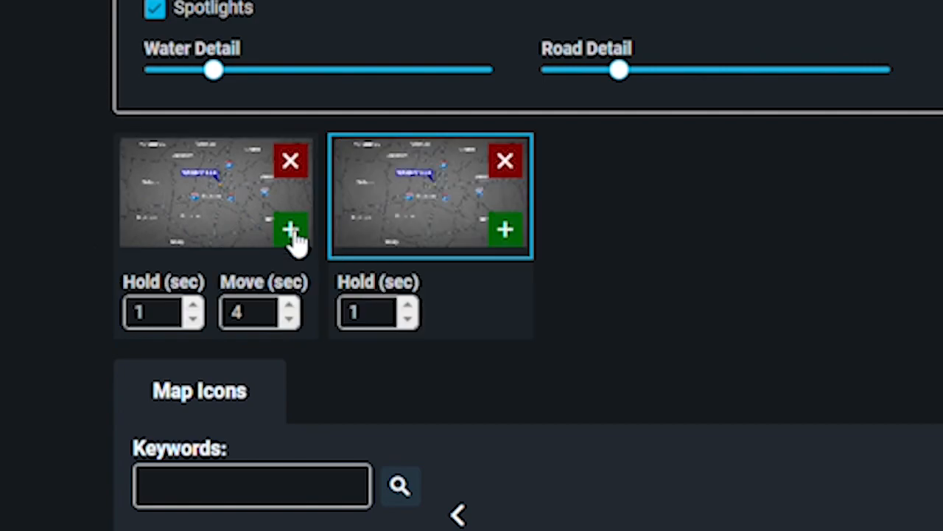
pyautogui.click(291, 319)
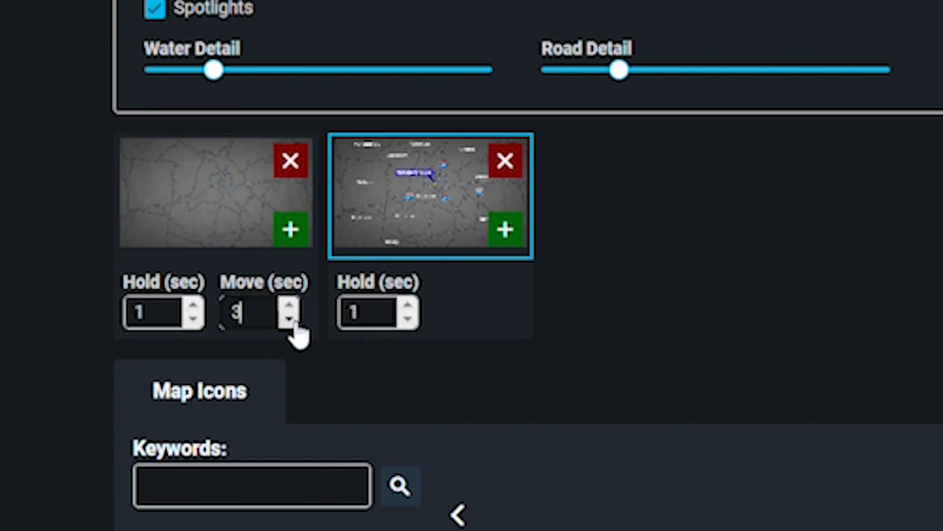
pyautogui.click(408, 307)
pyautogui.click(408, 306)
pyautogui.click(409, 307)
pyautogui.click(409, 307)
pyautogui.click(408, 306)
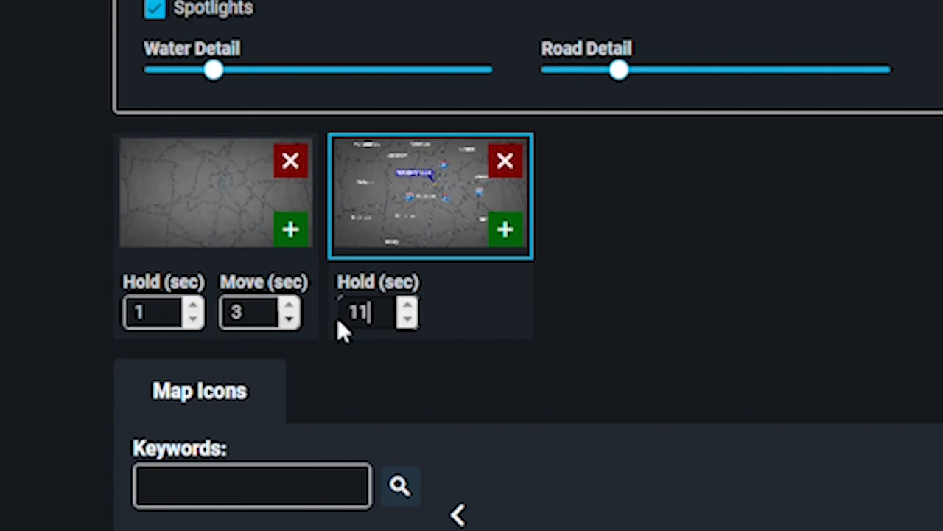
pyautogui.click(409, 307)
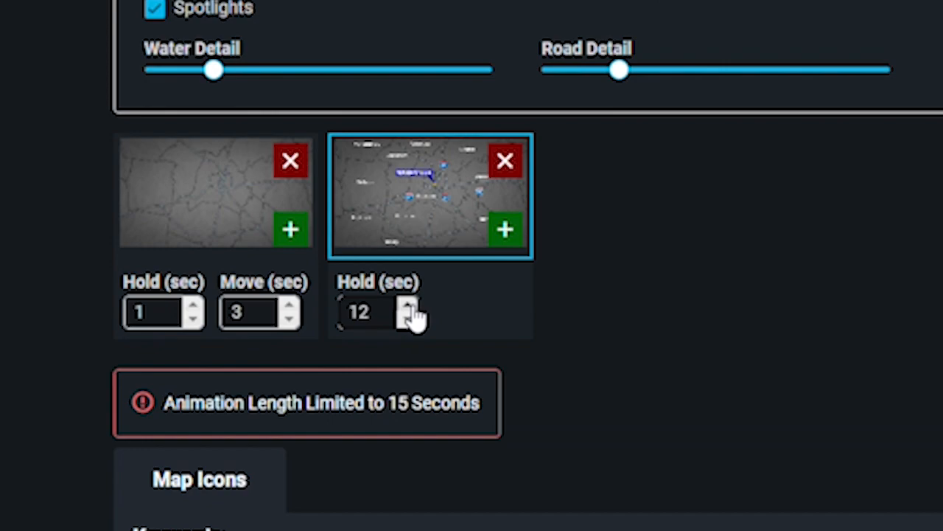
pyautogui.click(411, 323)
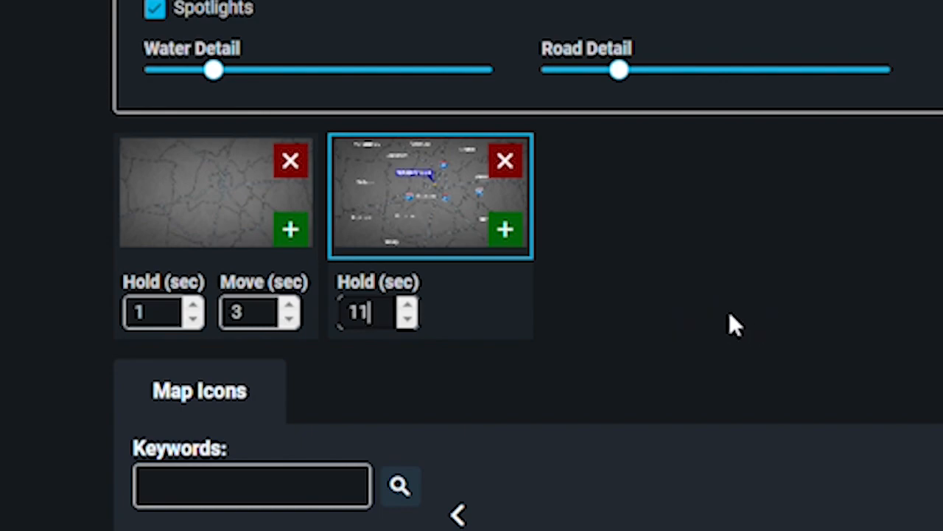
# Hide the Nashville locator in the second animation scene.
pyautogui.scroll(3, 730, 317)
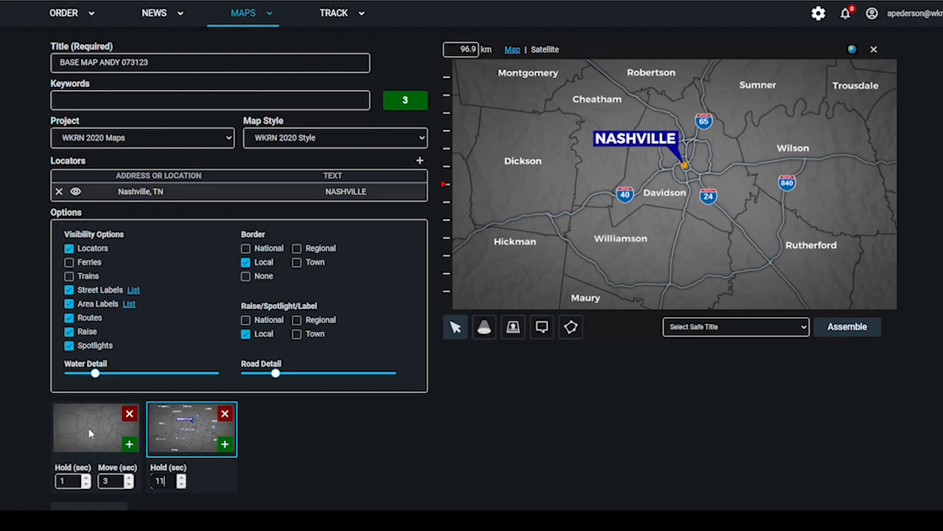
pyautogui.click(203, 452)
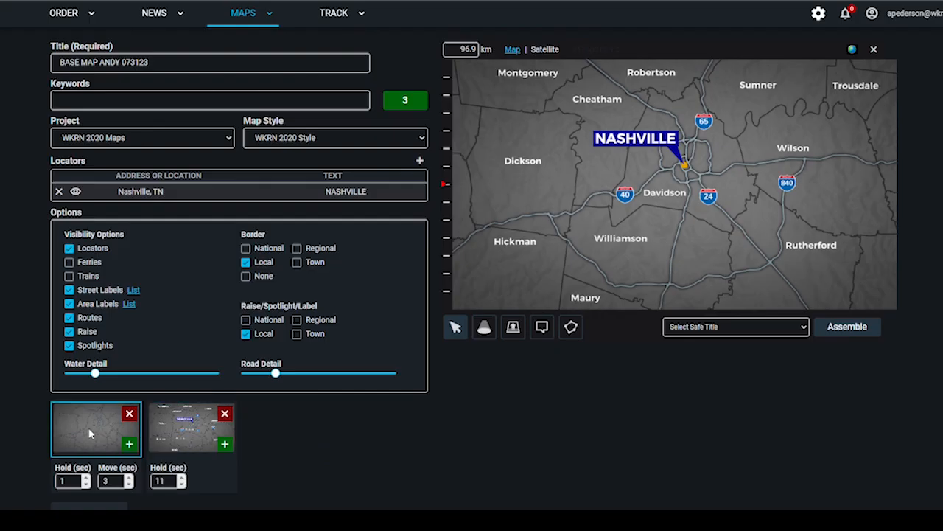
pyautogui.click(174, 433)
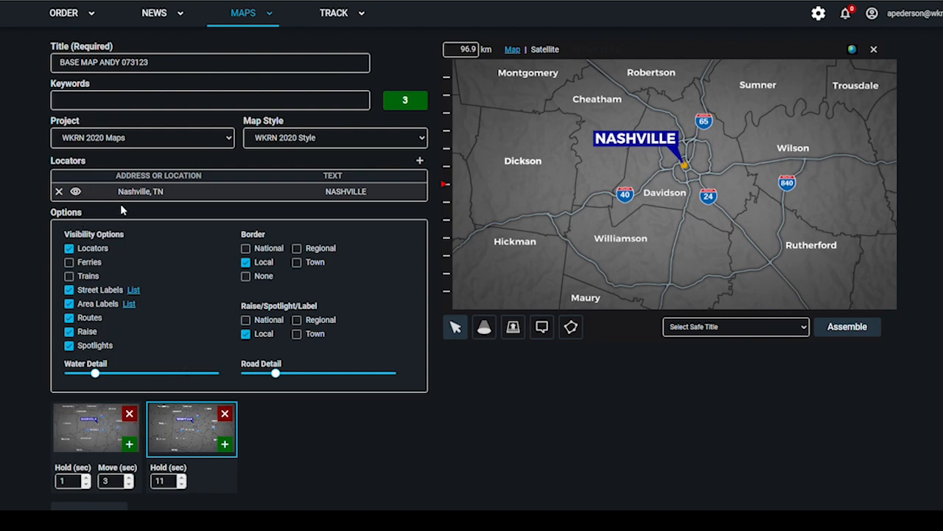
pyautogui.click(76, 191)
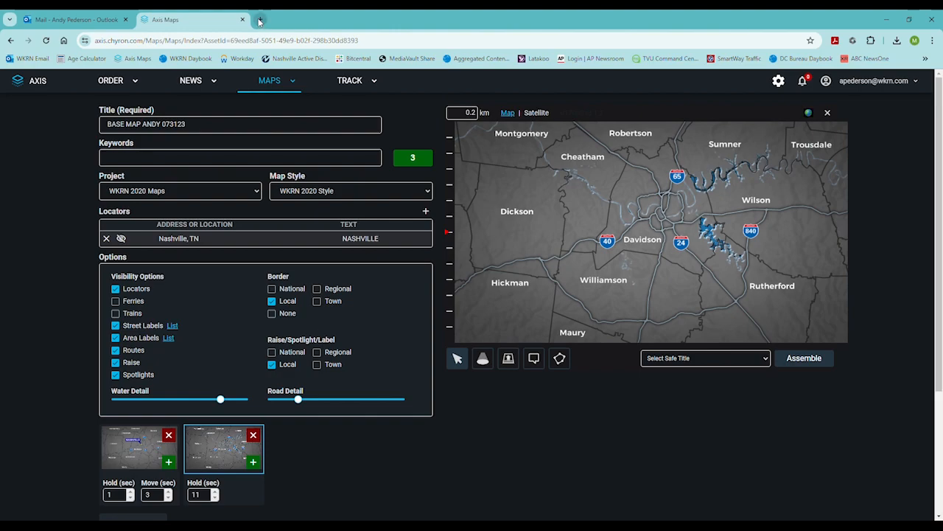
# Look up "bell buckle tn" on Google in a new browser tab and open the town in Google Maps.
pyautogui.click(259, 20)
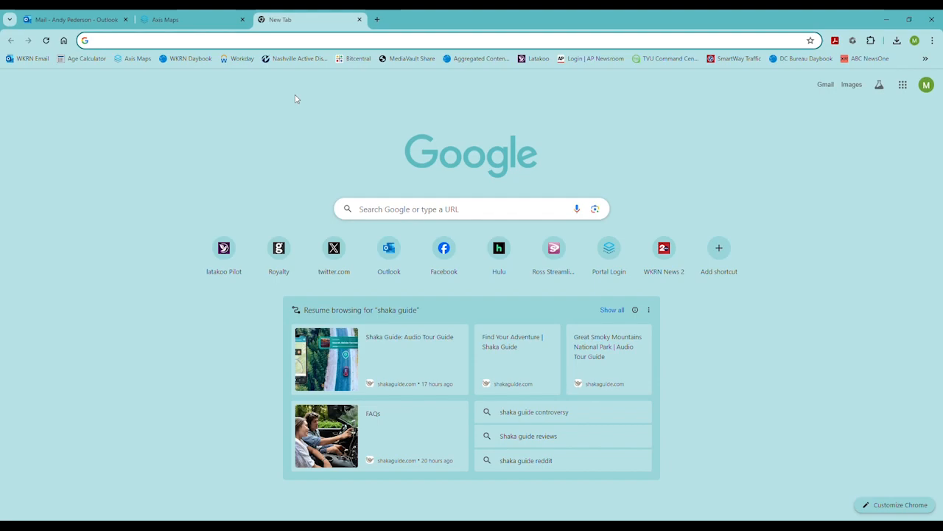
pyautogui.write('bell buck')
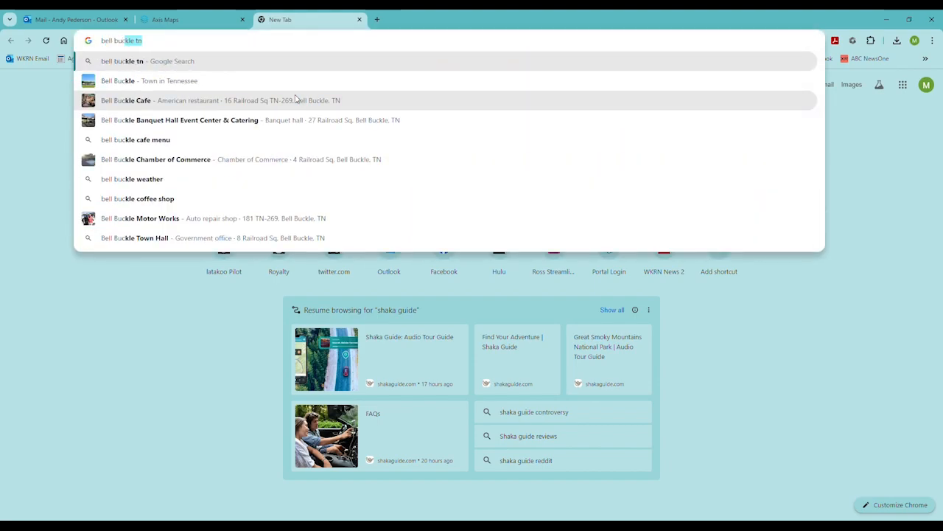
pyautogui.press('Return')
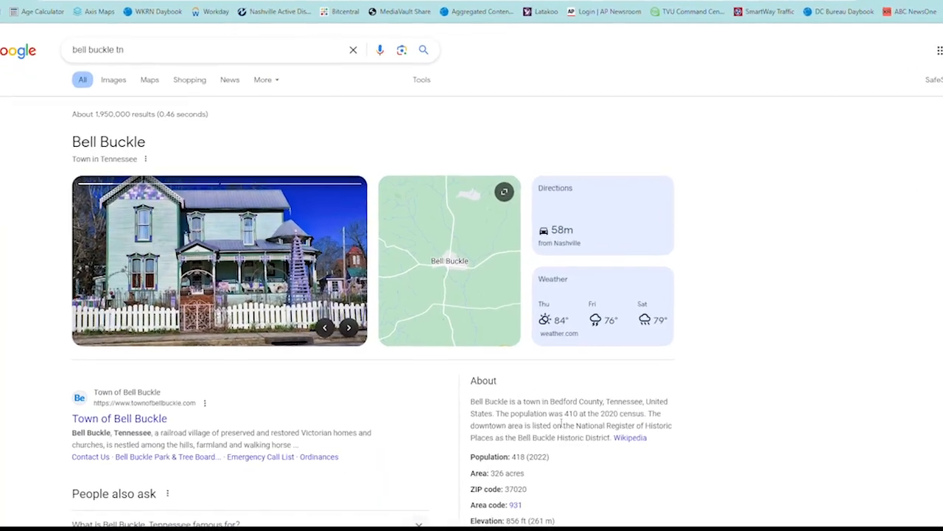
pyautogui.click(433, 222)
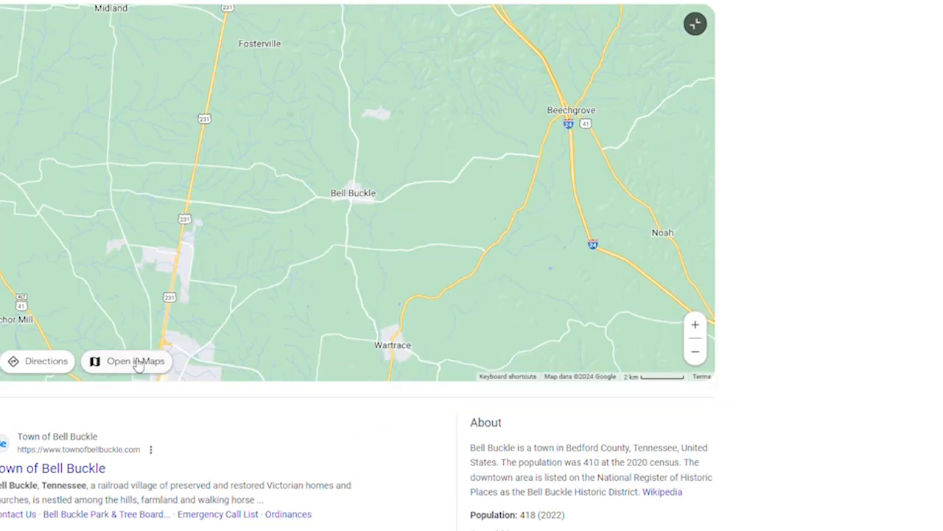
pyautogui.click(125, 360)
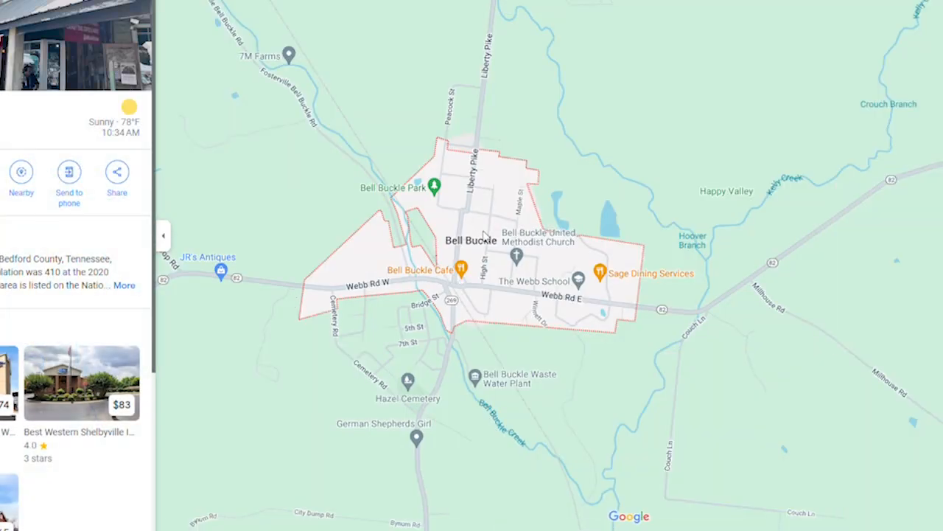
# Pick a point in the centre of Bell Buckle and copy its coordinates.
pyautogui.click(480, 227)
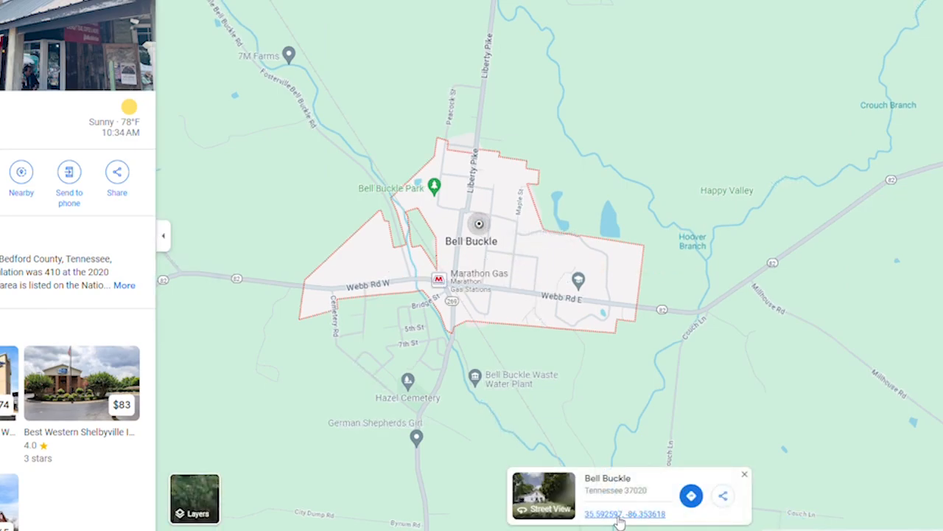
pyautogui.click(654, 516)
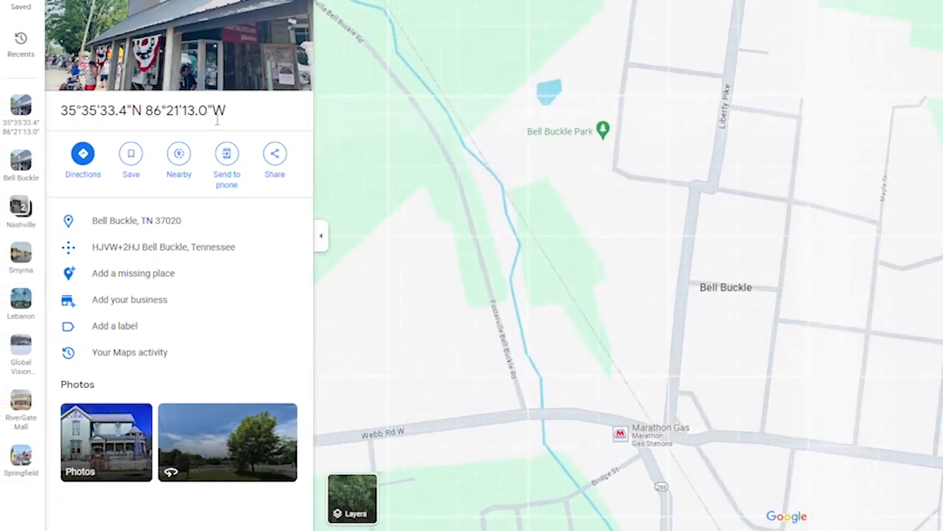
pyautogui.moveTo(228, 112); pyautogui.dragTo(63, 121)
pyautogui.hotkey('ctrl', 'c')
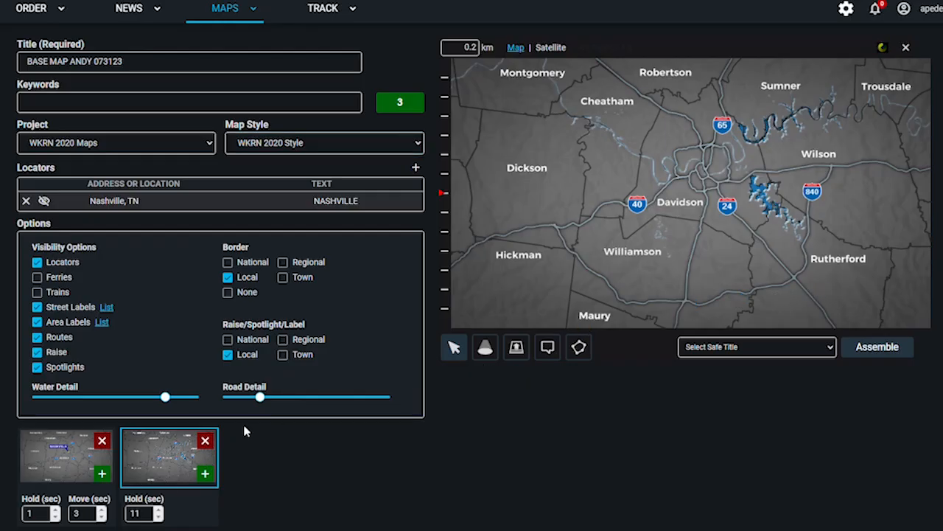
# In Axis Maps, add a Primary Blue locator labelled BELL BUCKLE at 35°35'33.4"N 86°21'13.0"W.
pyautogui.click(417, 172)
pyautogui.click(434, 254)
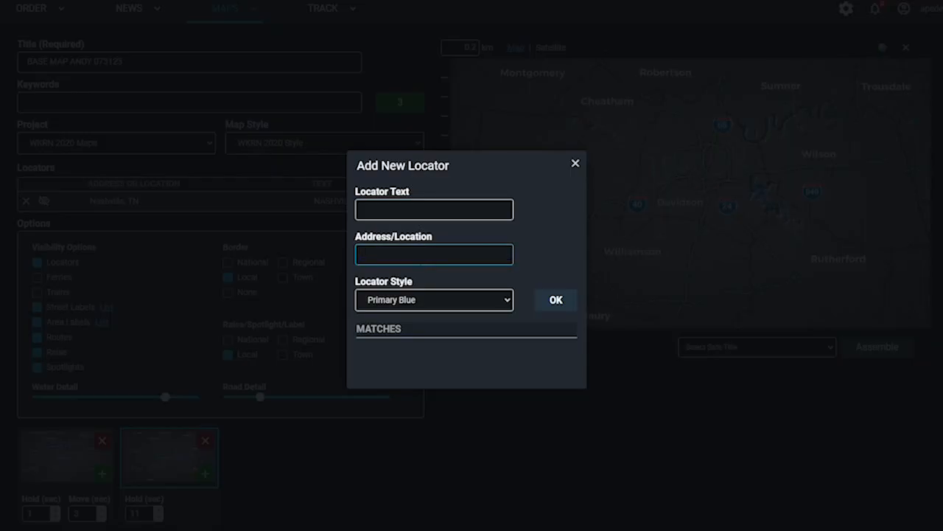
pyautogui.hotkey('ctrl', 'v')
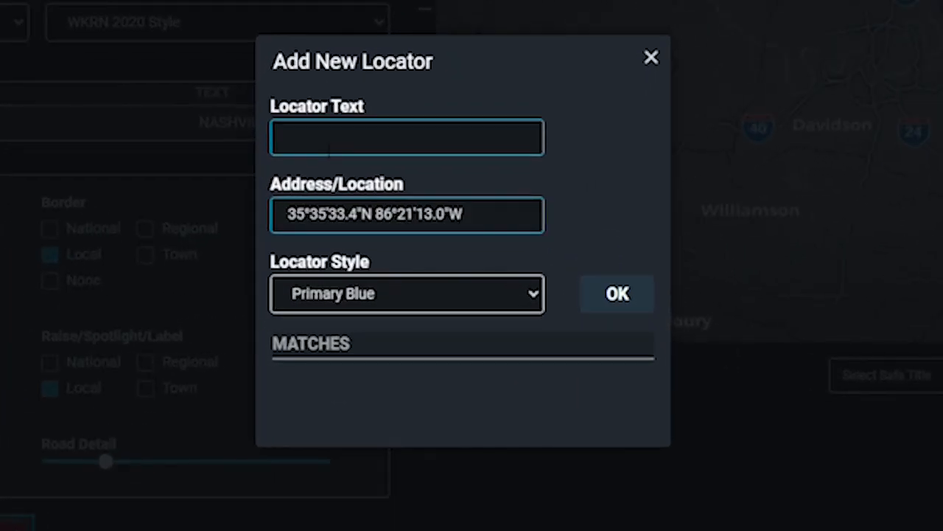
pyautogui.click(359, 141)
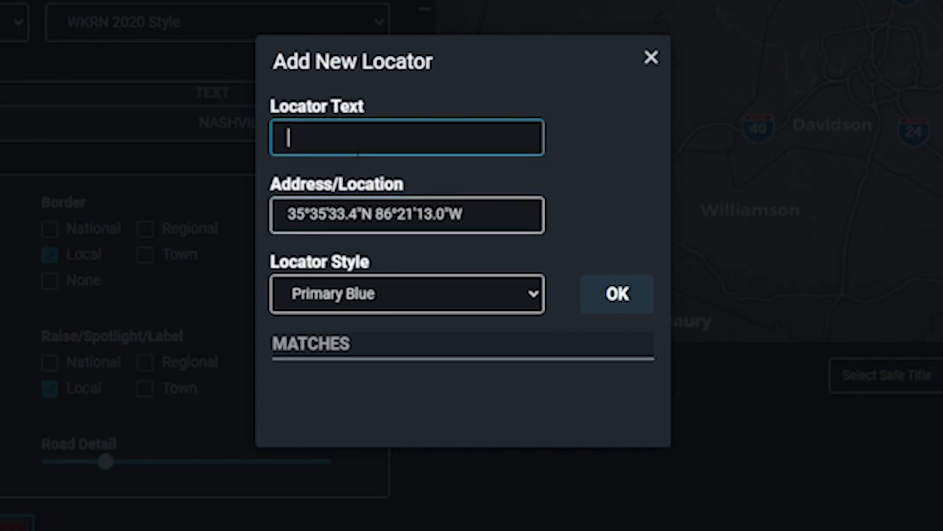
pyautogui.write('b')
pyautogui.press('BackSpace')
pyautogui.write('BELL ')
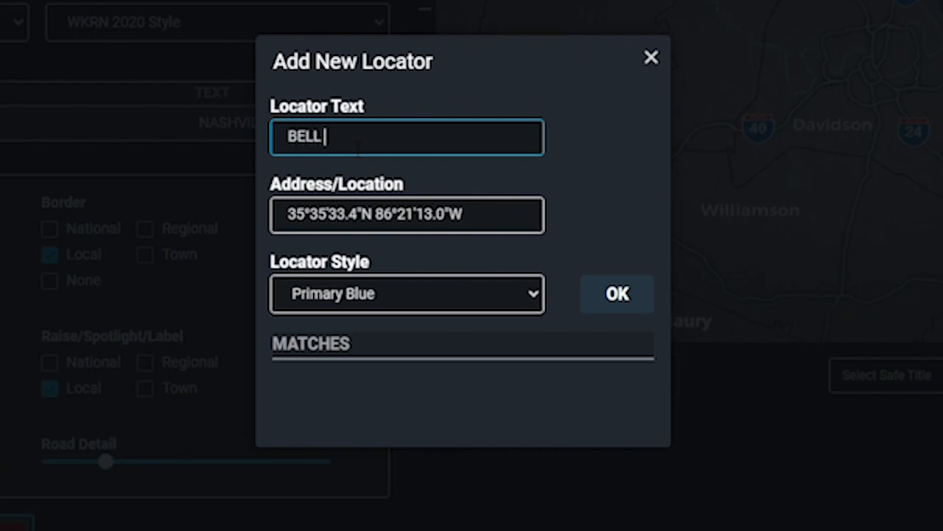
pyautogui.write('BUCKE')
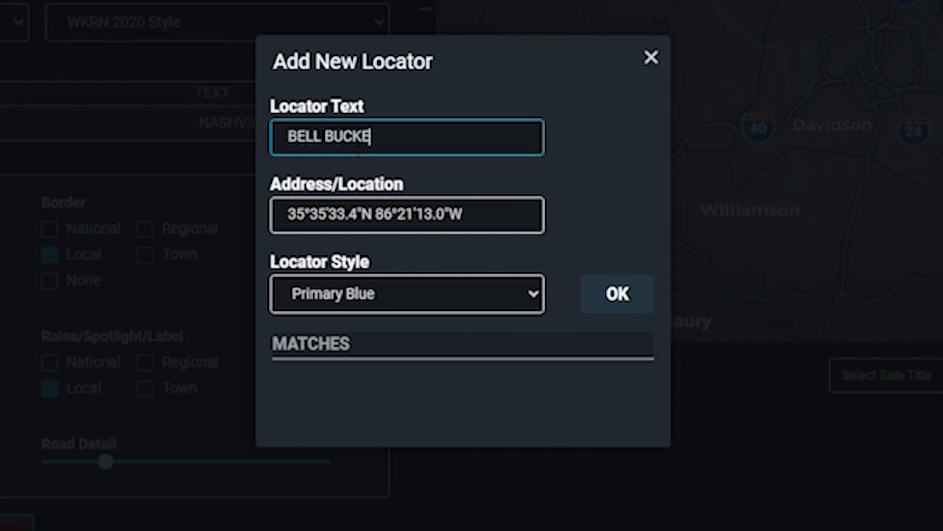
pyautogui.press('BackSpace')
pyautogui.write('LE')
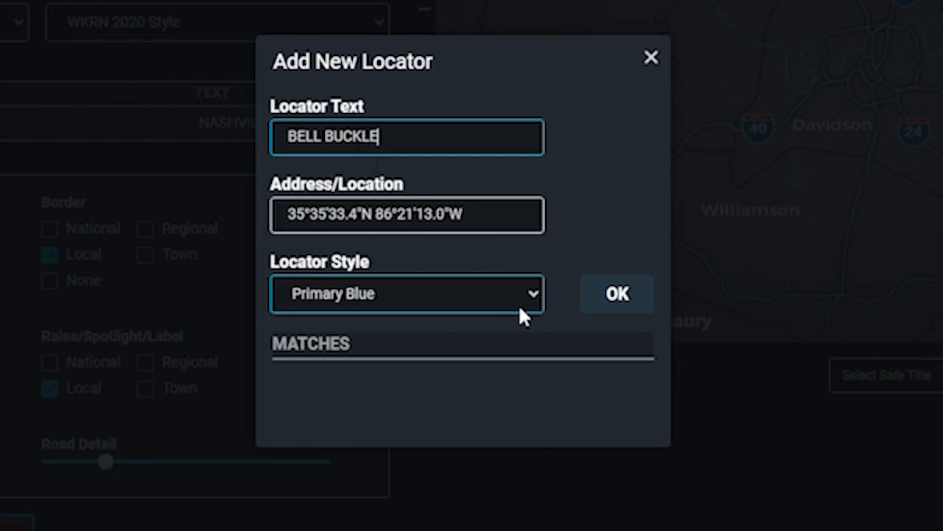
pyautogui.click(597, 298)
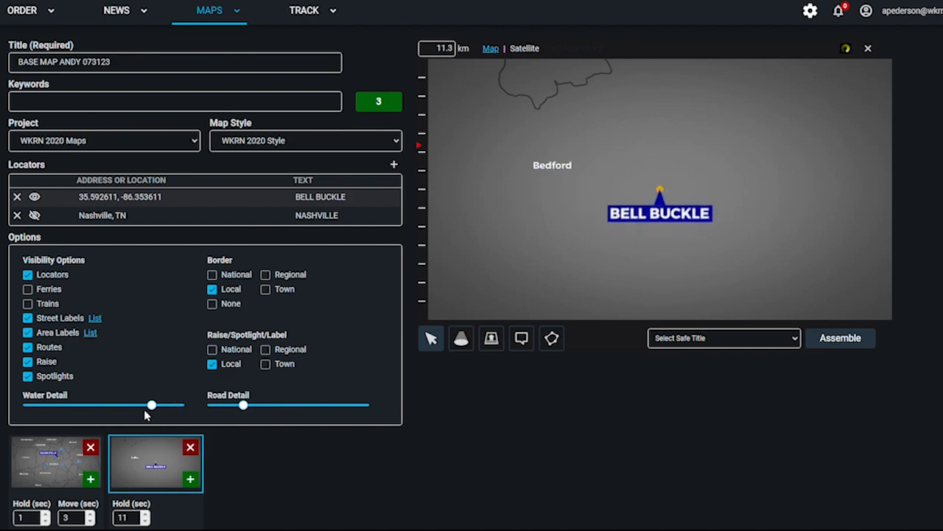
# Try the maximum water detail on the Bell Buckle scene and return it to the previous level.
pyautogui.moveTo(152, 406); pyautogui.dragTo(186, 406)
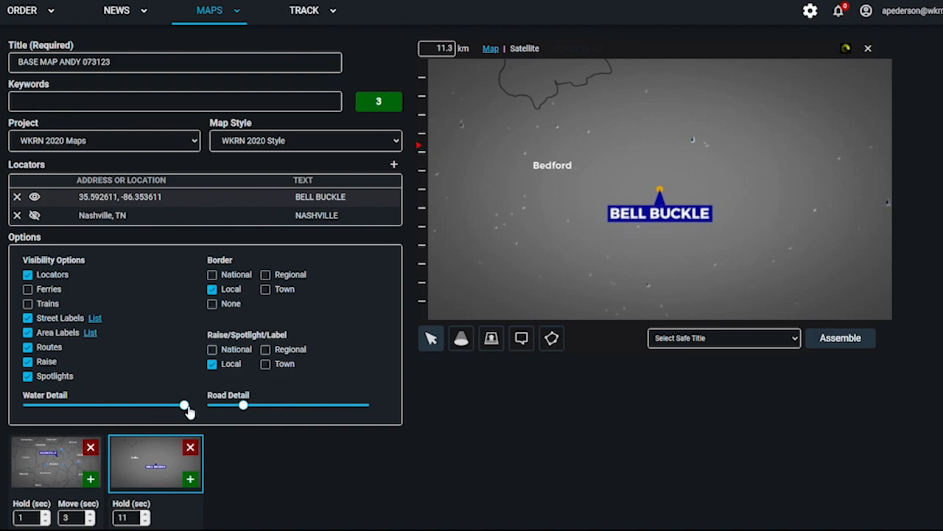
pyautogui.moveTo(188, 412); pyautogui.dragTo(169, 409)
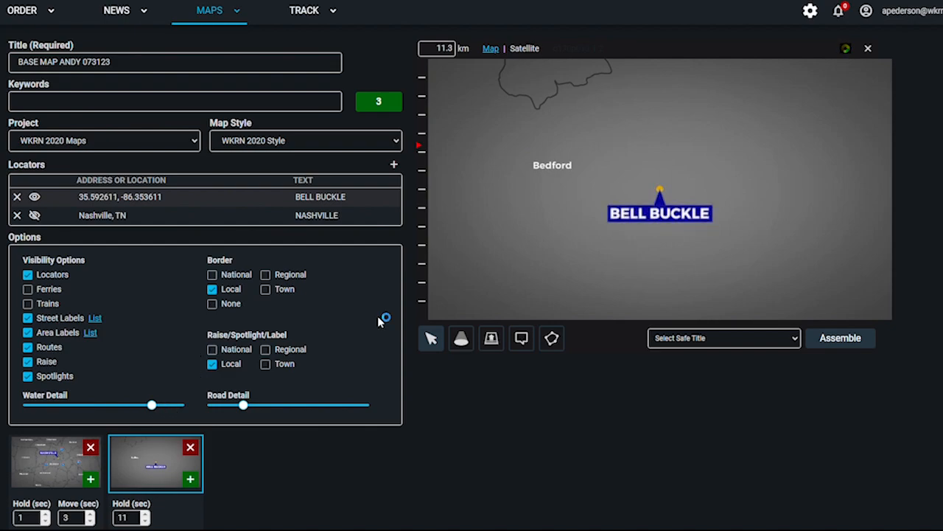
# Raise the road detail on the Bell Buckle scene and move the BELL BUCKLE label above its map point.
pyautogui.moveTo(244, 405); pyautogui.dragTo(334, 408)
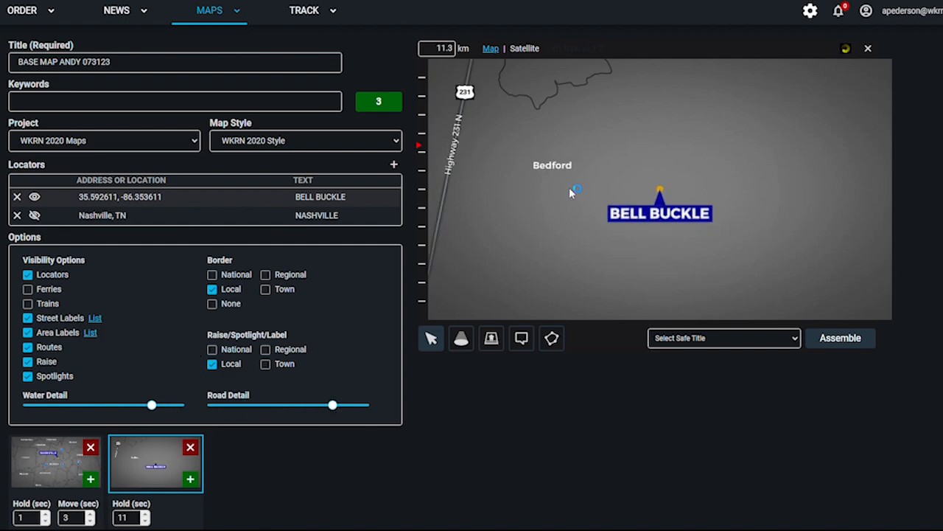
pyautogui.moveTo(690, 207); pyautogui.dragTo(694, 166)
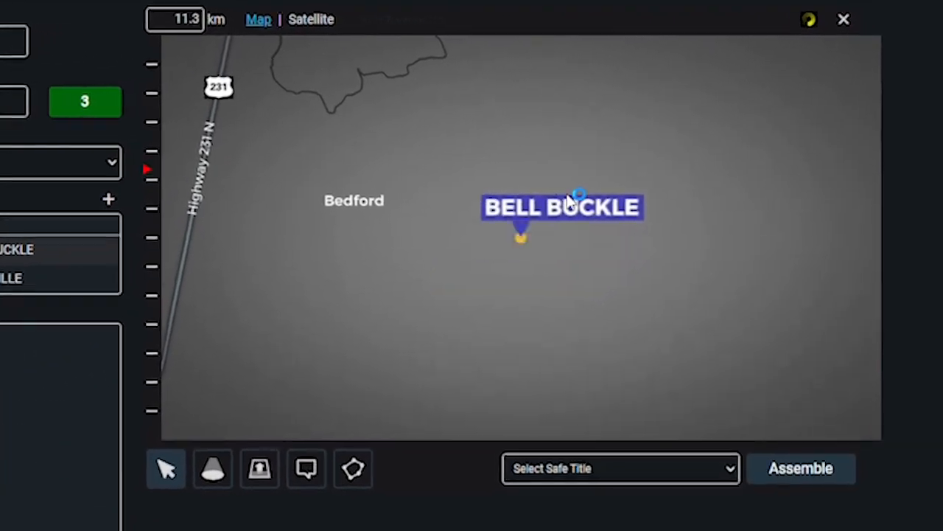
pyautogui.moveTo(569, 201); pyautogui.dragTo(565, 190)
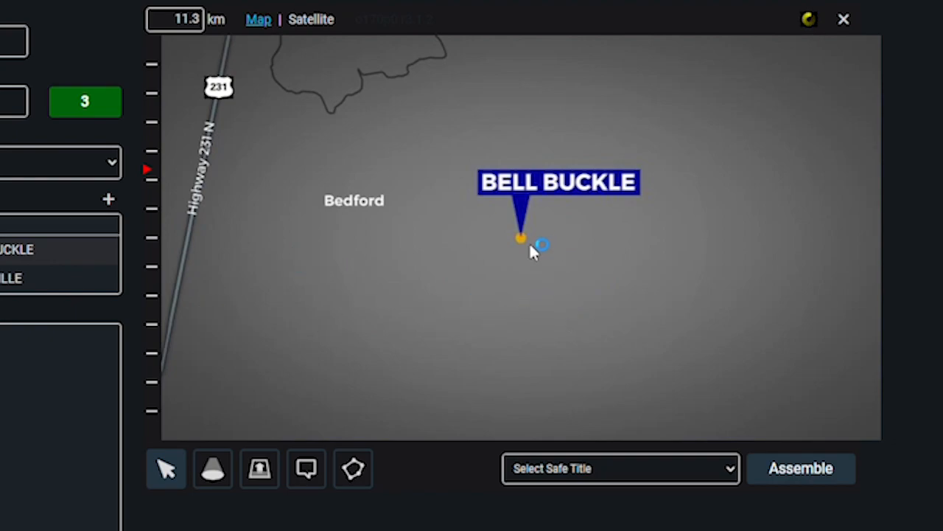
# Compare zoom widths for the Bell Buckle scene, from a 4.6 km close-up out to a 208.6 km regional view.
pyautogui.scroll(4, 533, 251)
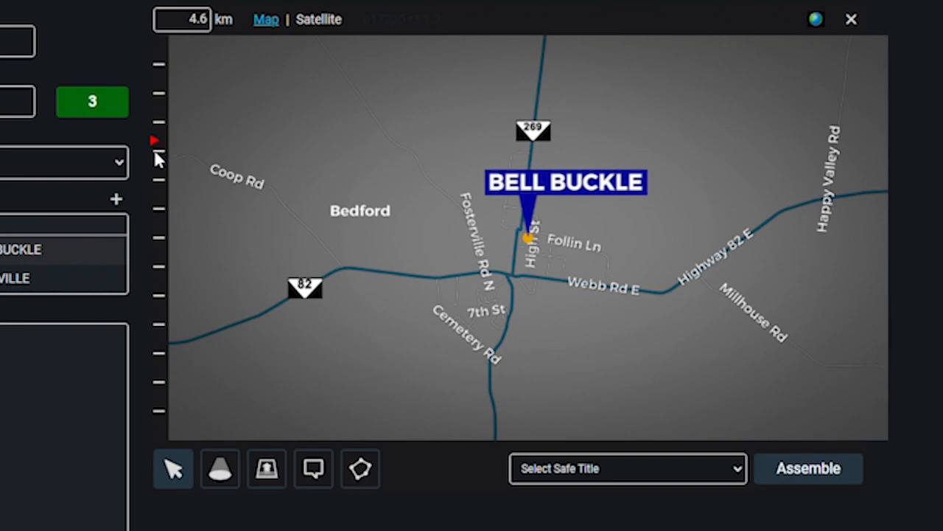
pyautogui.moveTo(153, 141); pyautogui.dragTo(157, 198)
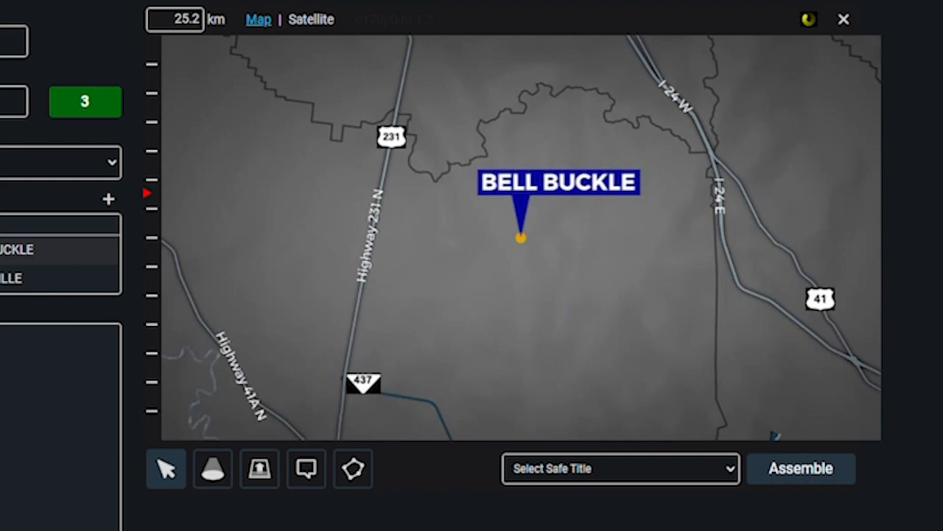
pyautogui.scroll(1, 463, 254)
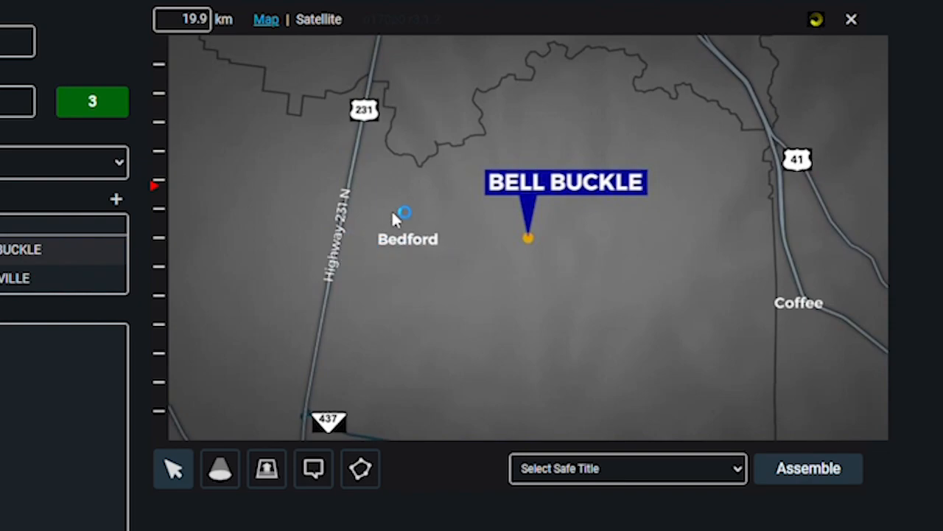
pyautogui.scroll(1, 441, 206)
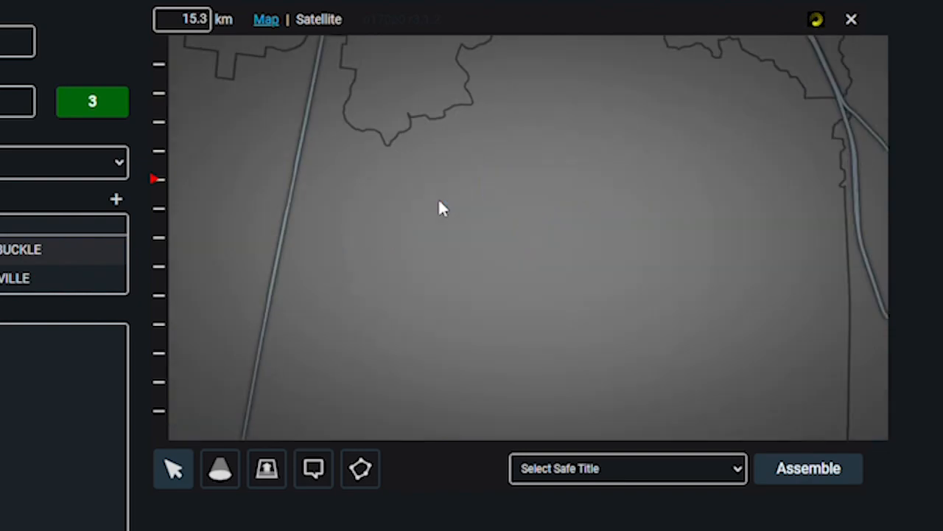
pyautogui.scroll(-3, 436, 209)
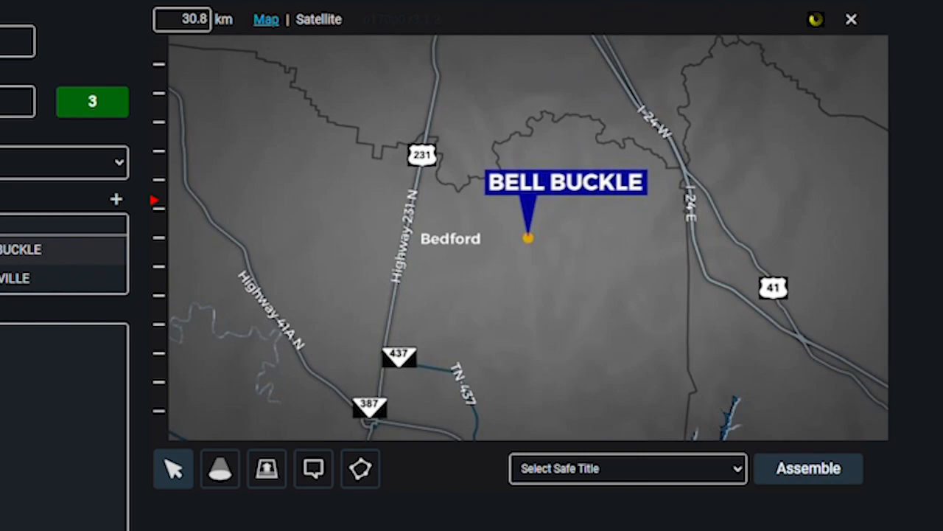
pyautogui.scroll(-3, 481, 151)
pyautogui.scroll(-1, 471, 141)
pyautogui.scroll(-1, 457, 137)
pyautogui.scroll(-1, 444, 118)
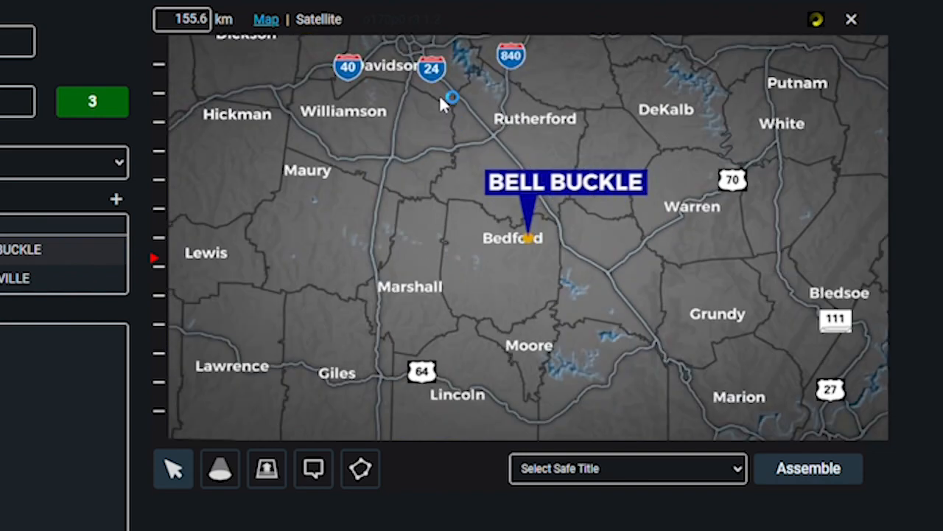
pyautogui.scroll(-1, 435, 85)
pyautogui.moveTo(458, 112); pyautogui.dragTo(552, 245)
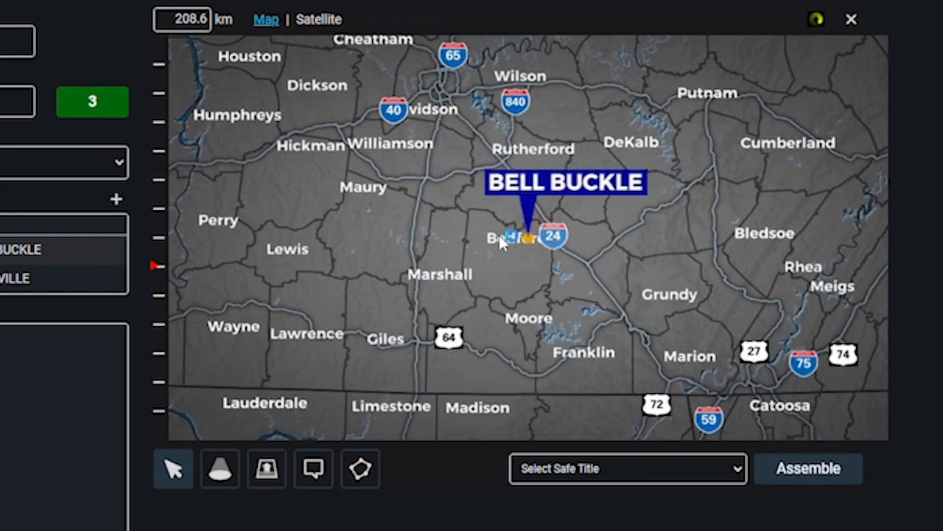
# Frame the scene at 30.8 km and shift the map so Bell Buckle sits slightly west of the frame's centre.
pyautogui.scroll(2, 504, 239)
pyautogui.scroll(1, 492, 225)
pyautogui.scroll(1, 464, 210)
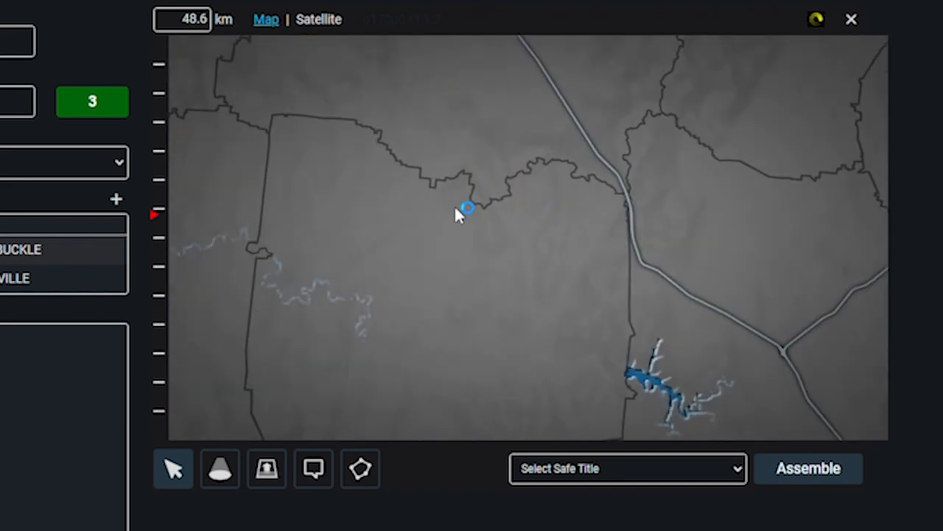
pyautogui.scroll(1, 455, 209)
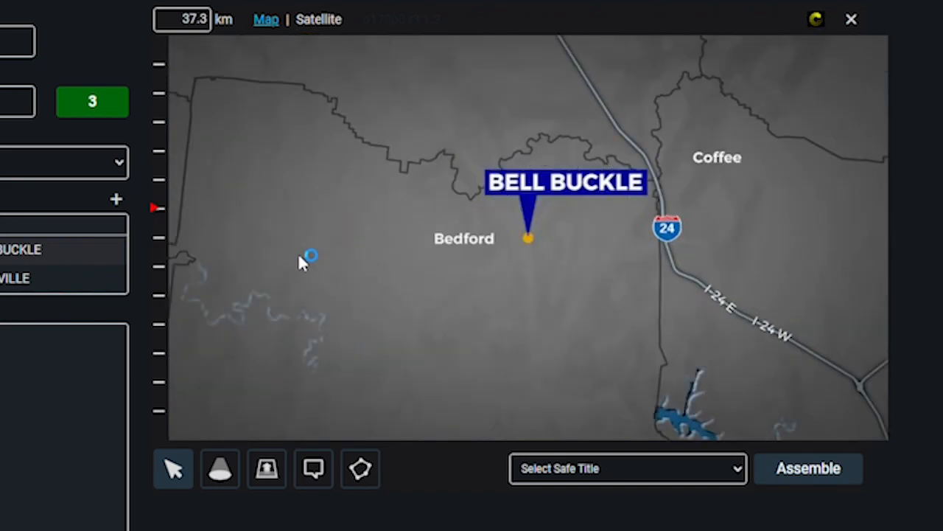
pyautogui.scroll(1, 329, 229)
pyautogui.moveTo(336, 215); pyautogui.dragTo(310, 207)
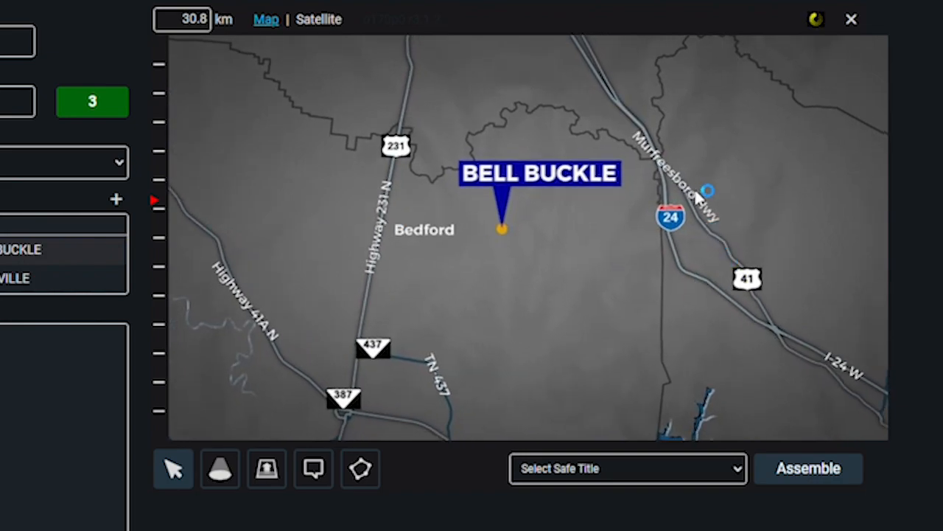
# Tighten the scene to 25.2 km and move the I-24 and US 41 shields along their highways.
pyautogui.scroll(-1, 562, 227)
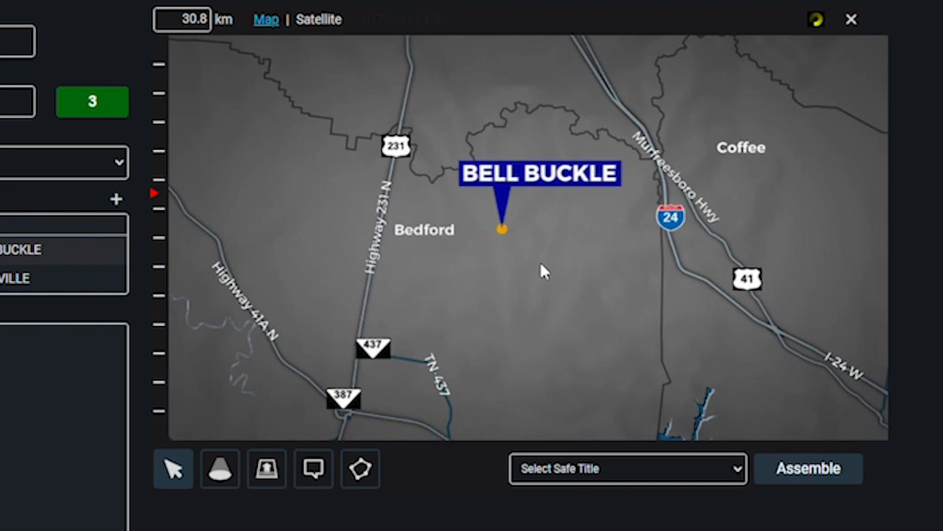
pyautogui.scroll(1, 542, 270)
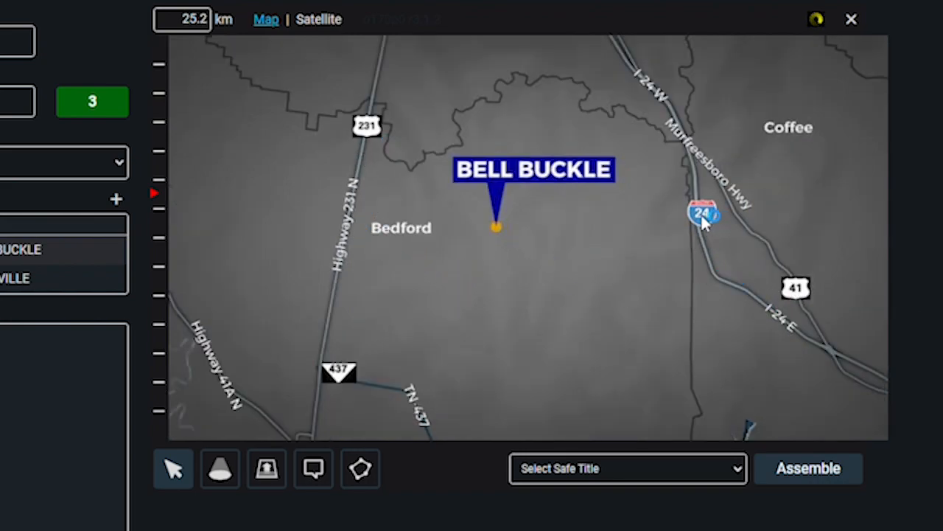
pyautogui.moveTo(793, 295); pyautogui.dragTo(773, 256)
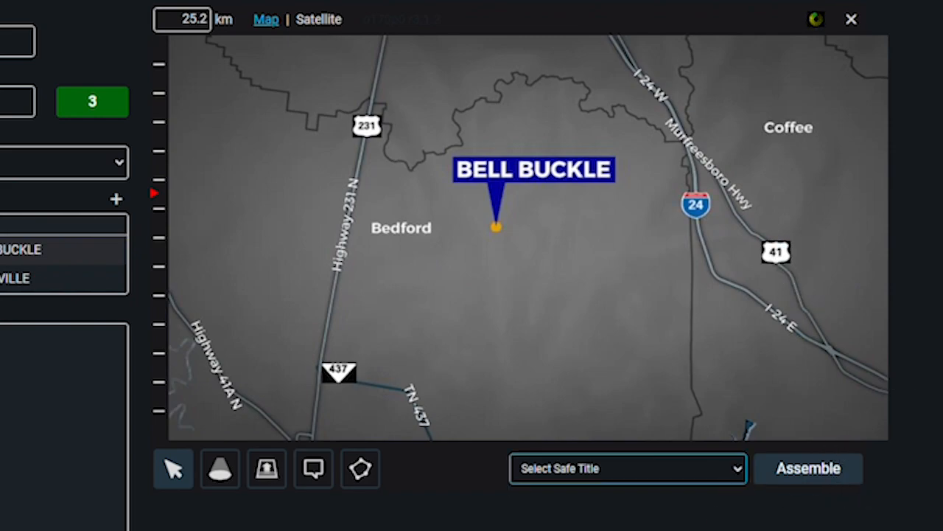
# Check the layout against the WKRN-MAP-VO and WKRN LOWER 3RD safe titles, nudge the Bedford label up slightly, and clear the overlay.
pyautogui.click(628, 509)
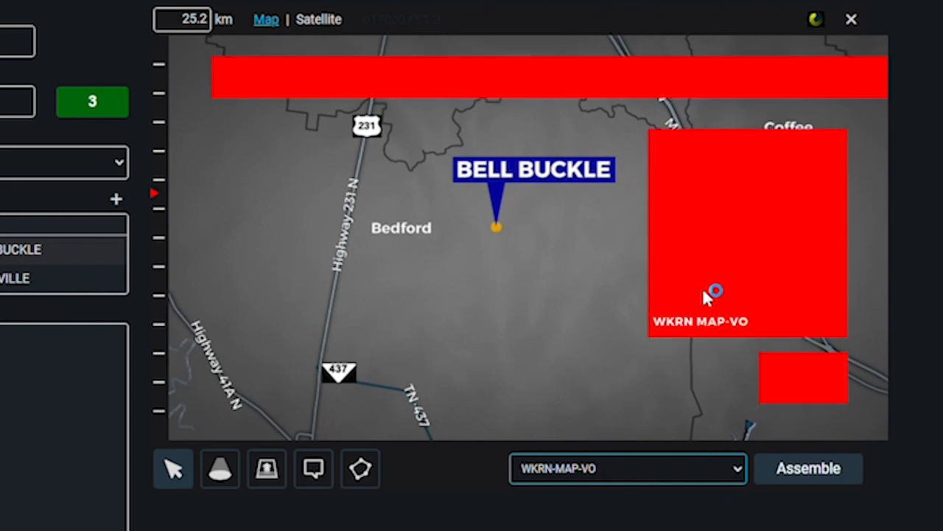
pyautogui.click(609, 471)
pyautogui.click(610, 501)
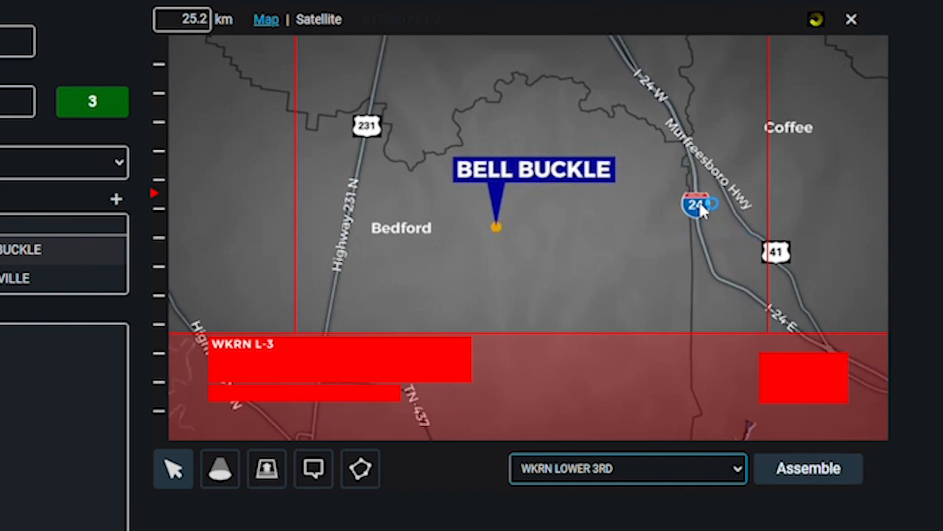
pyautogui.moveTo(407, 233)
pyautogui.mouseDown()
pyautogui.moveTo(566, 368)
pyautogui.moveTo(408, 227)
pyautogui.mouseUp()
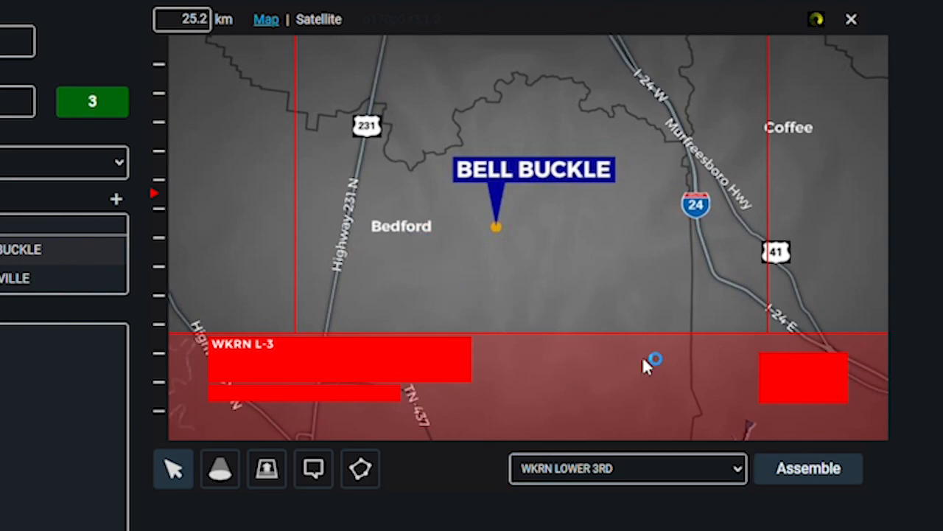
pyautogui.click(720, 472)
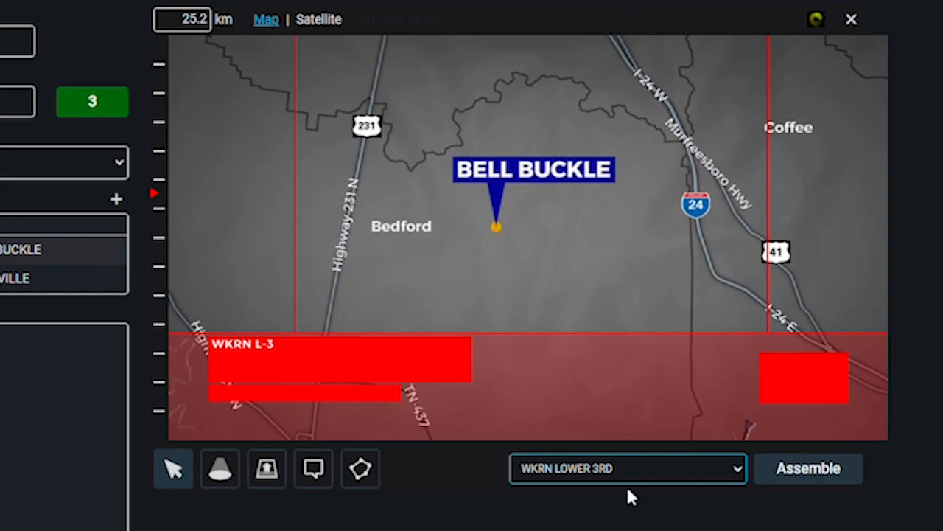
pyautogui.click(628, 496)
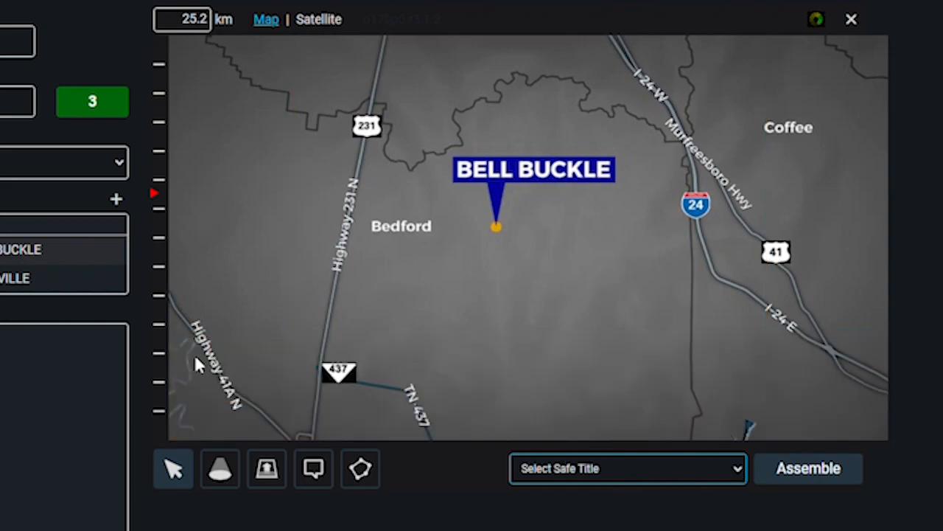
# Move the 437 shield east along its road and try tilting the Highway 231 N label.
pyautogui.click(340, 375)
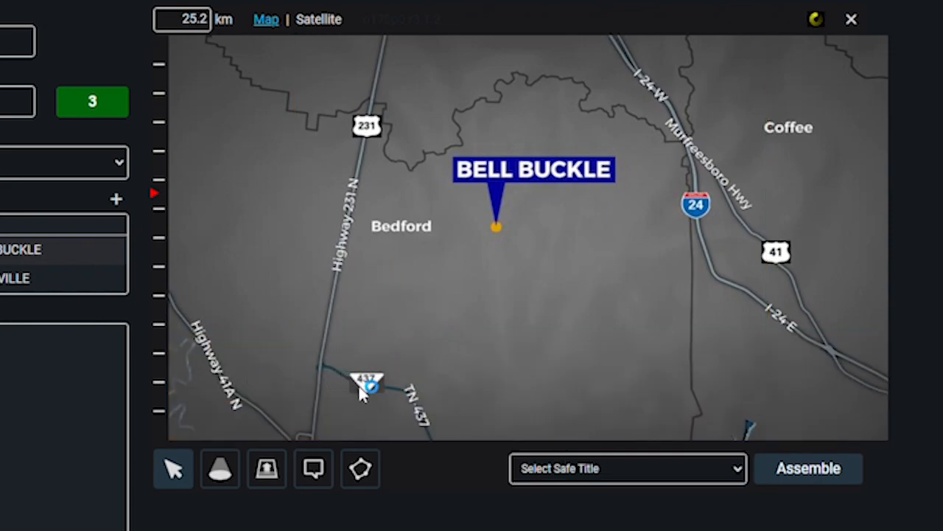
pyautogui.click(347, 234)
pyautogui.click(312, 432)
pyautogui.click(311, 432)
pyautogui.click(312, 432)
pyautogui.click(312, 432)
pyautogui.click(312, 432)
pyautogui.click(818, 415)
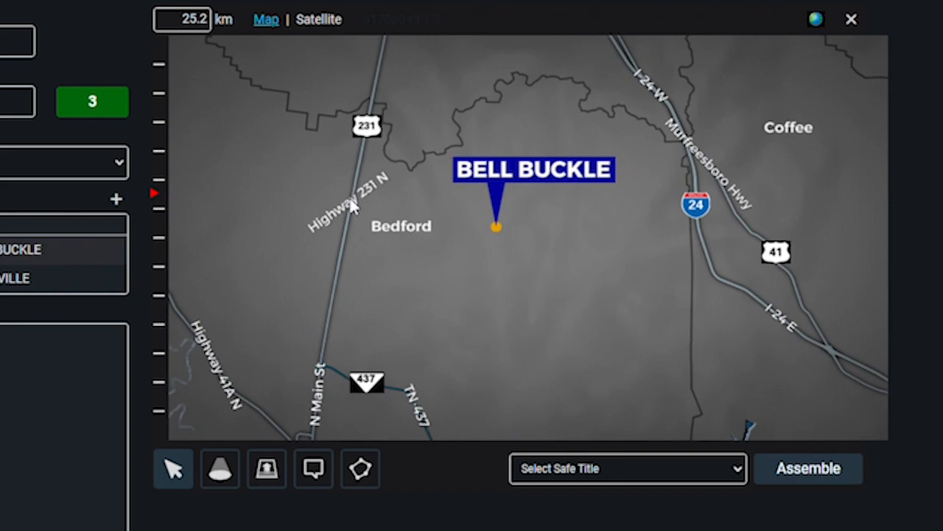
# Remove the Highway 231 N, Highway 41A N, N Main St, Murfreesboro Hwy, I-24 and TN 437 road labels and the 437 shield.
pyautogui.rightClick(350, 199)
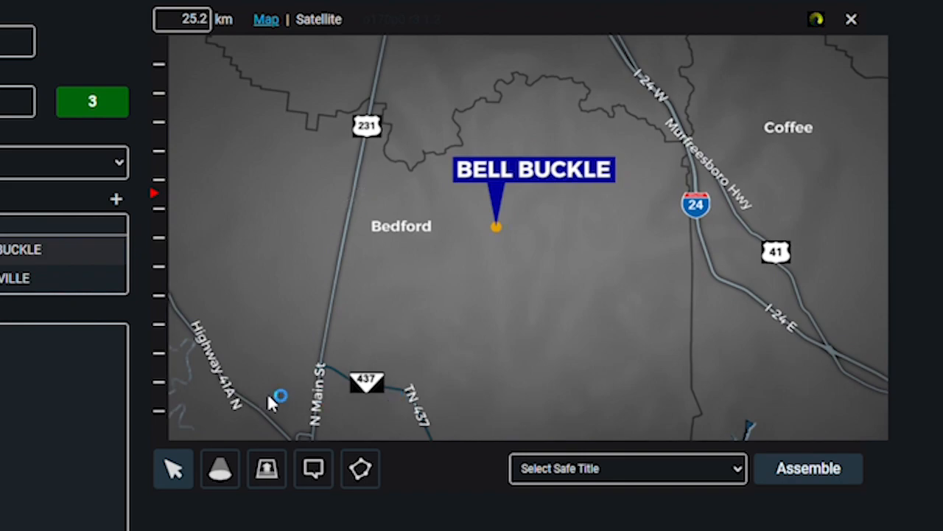
pyautogui.rightClick(228, 388)
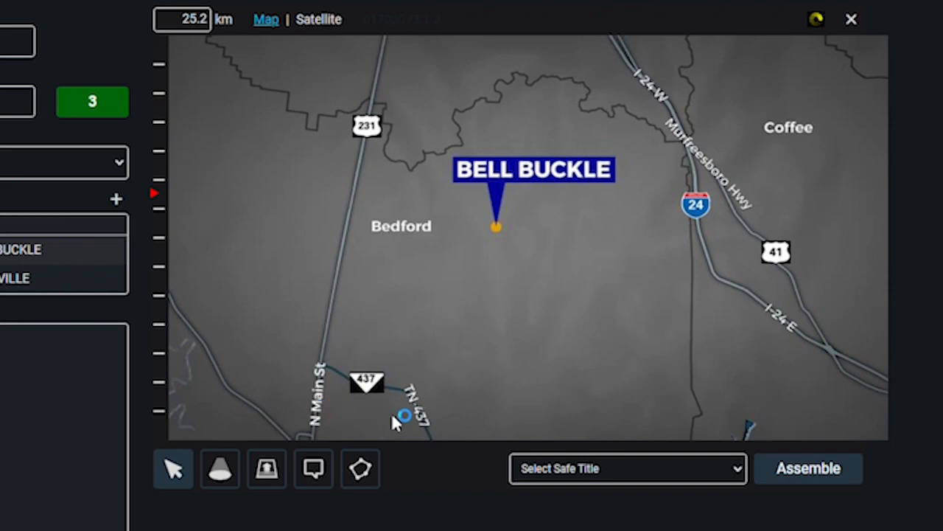
pyautogui.rightClick(422, 417)
pyautogui.rightClick(702, 168)
pyautogui.rightClick(647, 85)
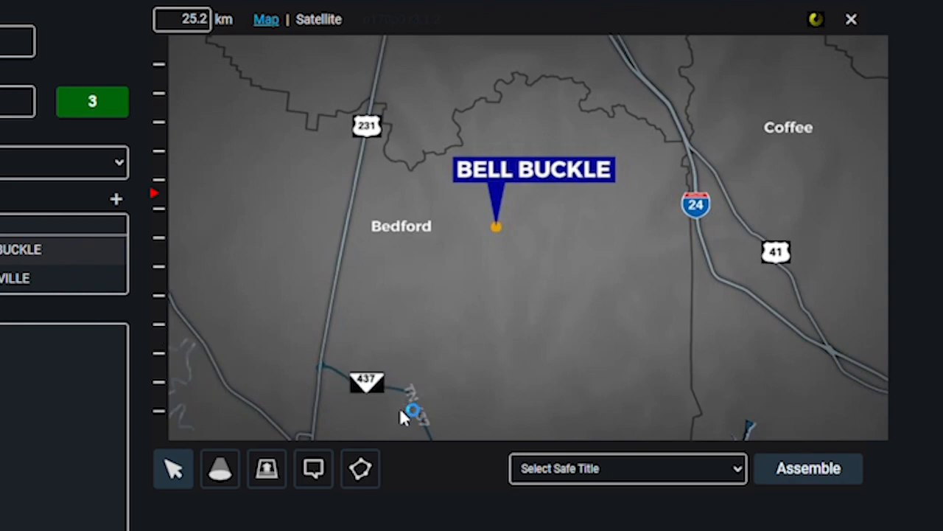
pyautogui.rightClick(421, 417)
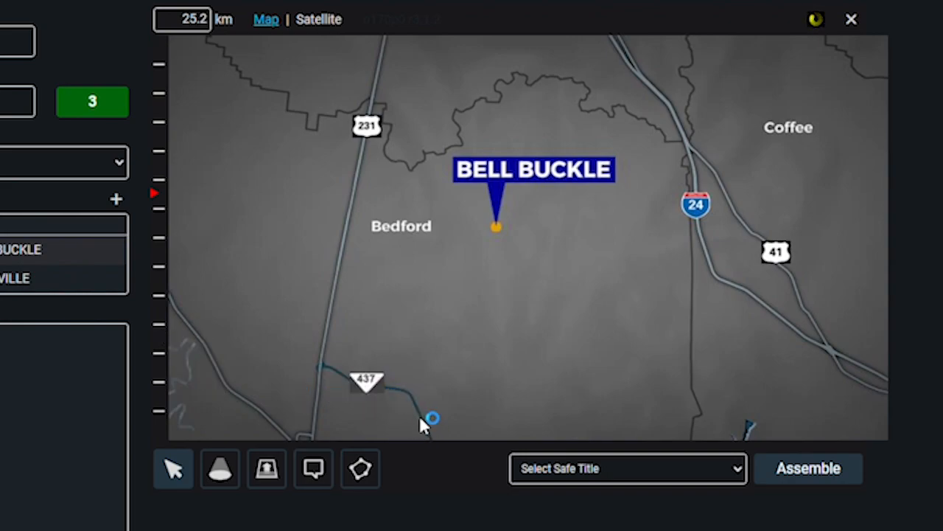
pyautogui.rightClick(422, 421)
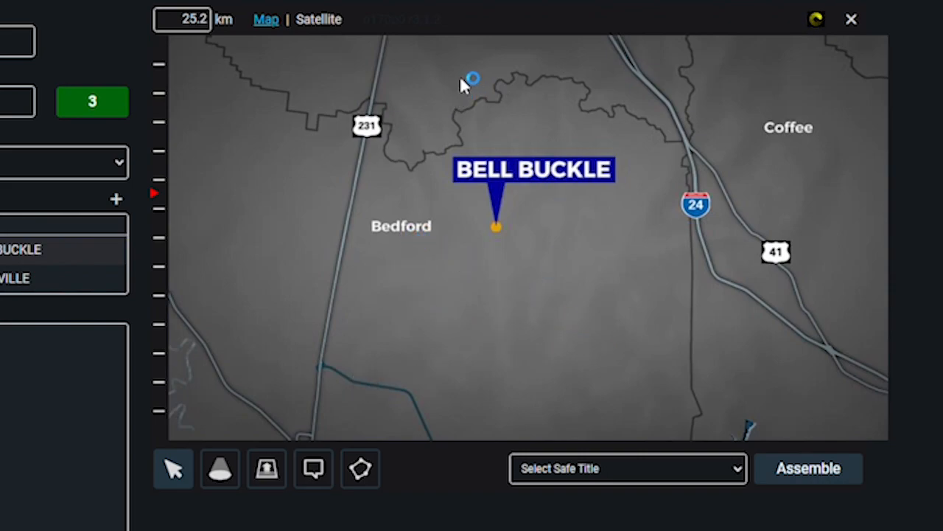
# Bring the surrounding counties into view and move the Rutherford label south, close to Bell Buckle.
pyautogui.scroll(-2, 567, 291)
pyautogui.scroll(-4, 563, 292)
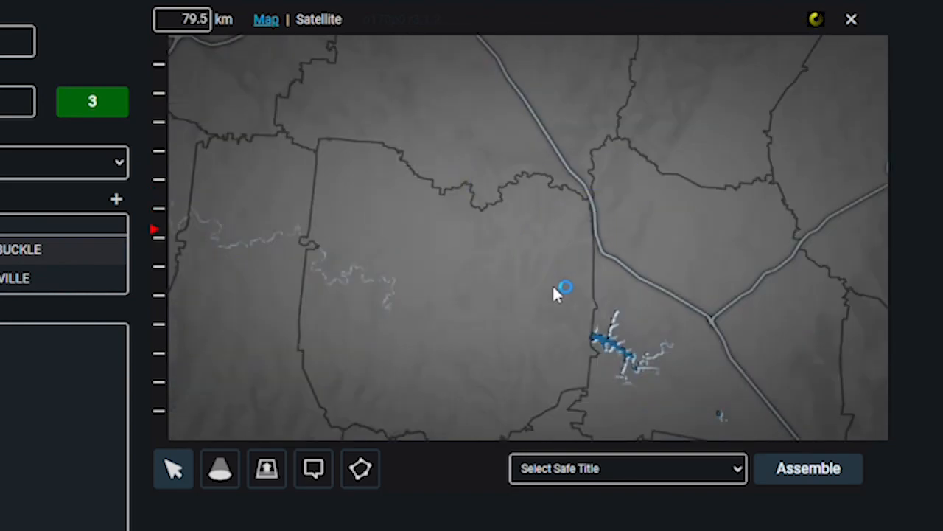
pyautogui.scroll(-1, 525, 277)
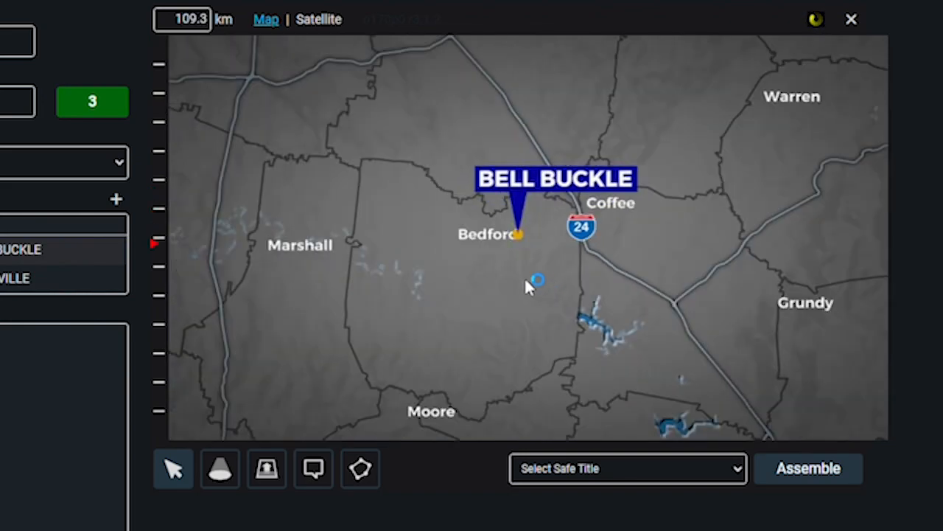
pyautogui.scroll(1, 524, 273)
pyautogui.moveTo(538, 46); pyautogui.dragTo(466, 171)
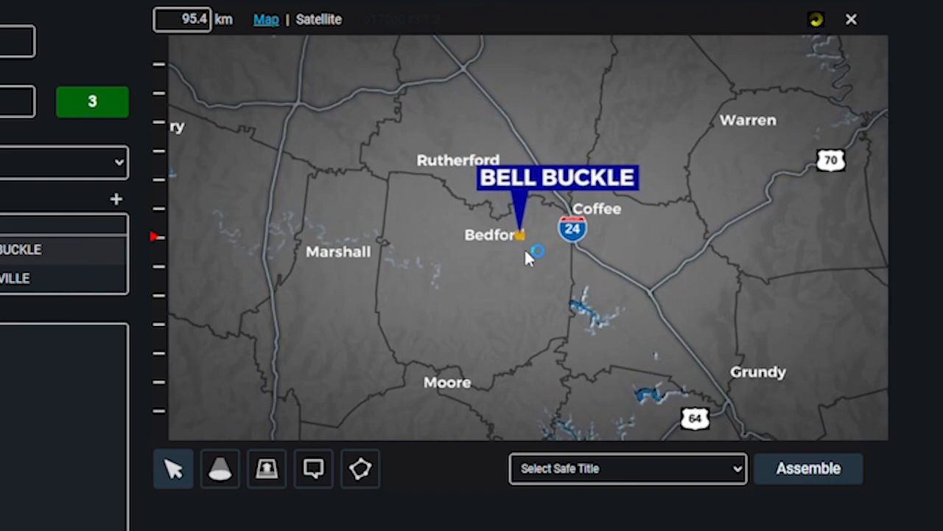
# Reframe the scene at 30.8 km, keep the Rutherford label just north of the county line, and fine-tune the BELL BUCKLE label's position.
pyautogui.scroll(2, 510, 264)
pyautogui.scroll(2, 499, 278)
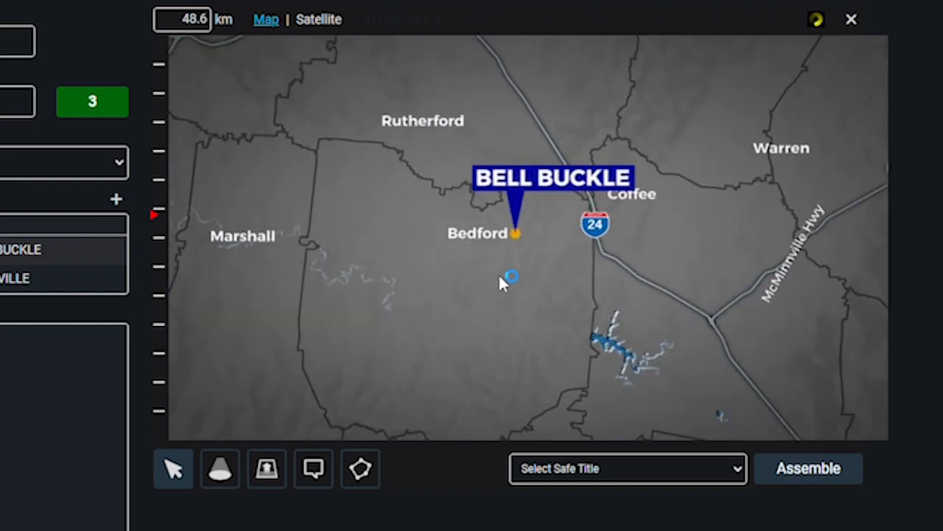
pyautogui.moveTo(383, 88); pyautogui.dragTo(475, 131)
pyautogui.scroll(2, 532, 242)
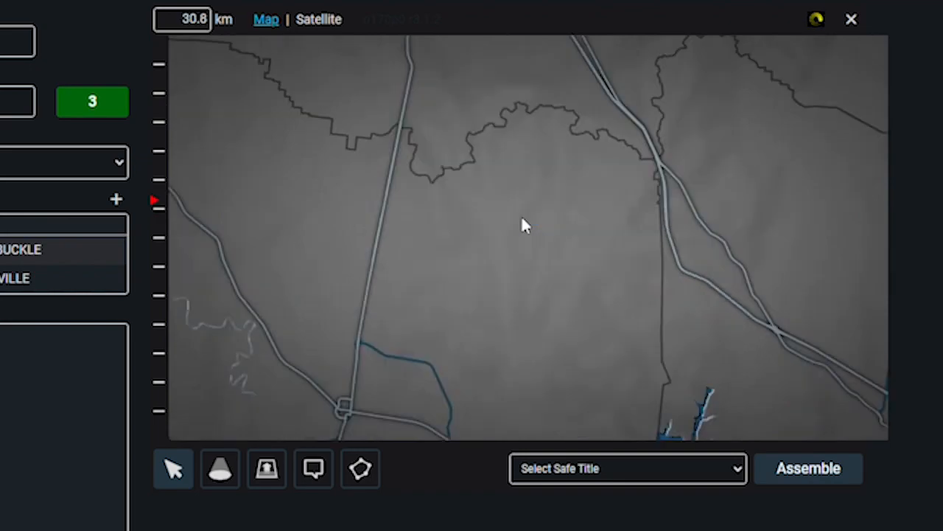
pyautogui.moveTo(457, 61); pyautogui.dragTo(492, 78)
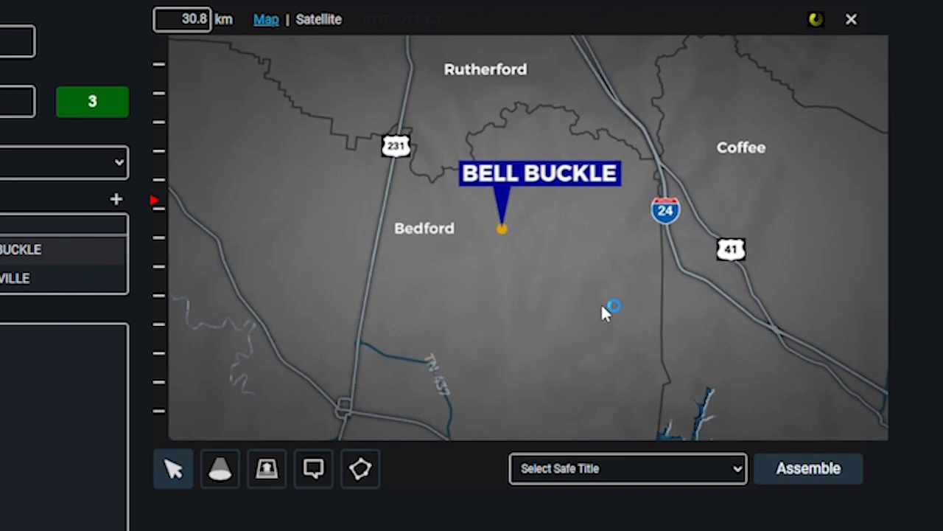
pyautogui.moveTo(547, 194)
pyautogui.mouseDown()
pyautogui.moveTo(579, 182)
pyautogui.moveTo(543, 186)
pyautogui.mouseUp()
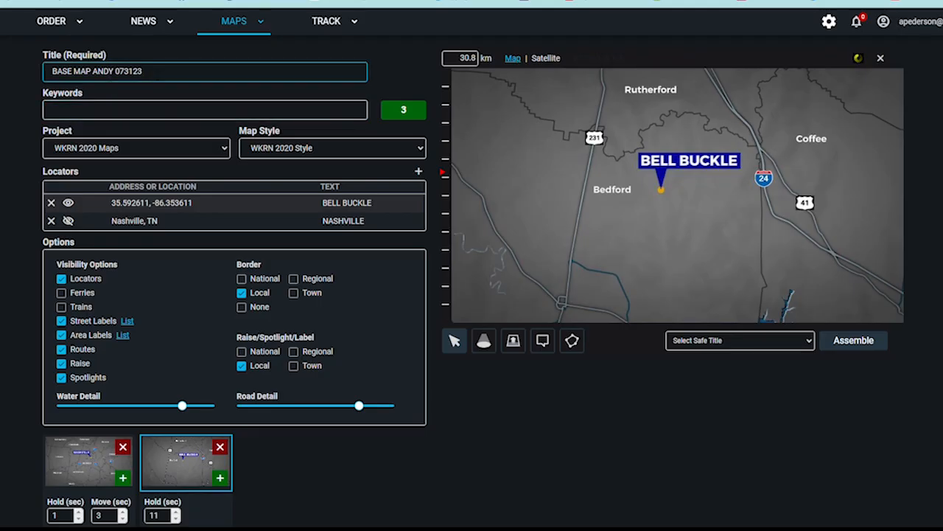
# Retitle the map as BELL BUCKLE and assemble the two-scene animation.
pyautogui.moveTo(144, 71); pyautogui.dragTo(40, 76)
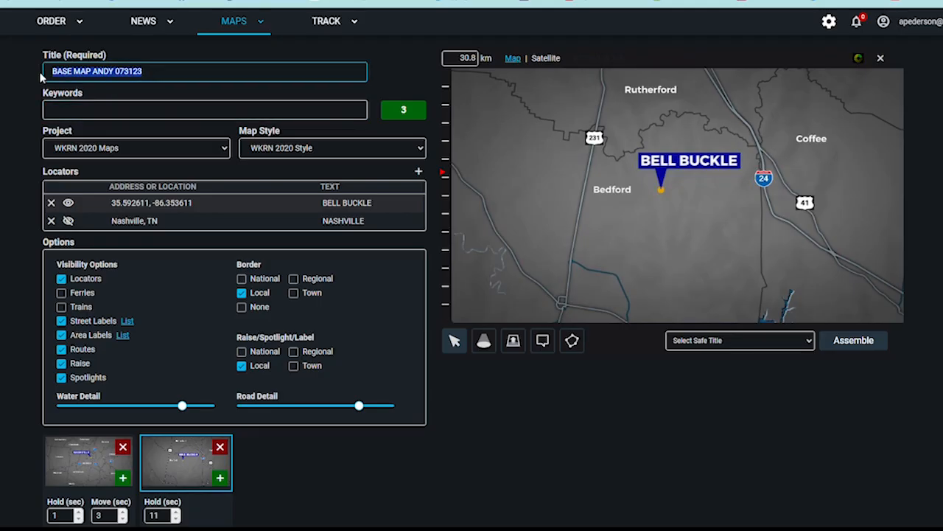
pyautogui.press('BackSpace')
pyautogui.write('BELL BUCKLE')
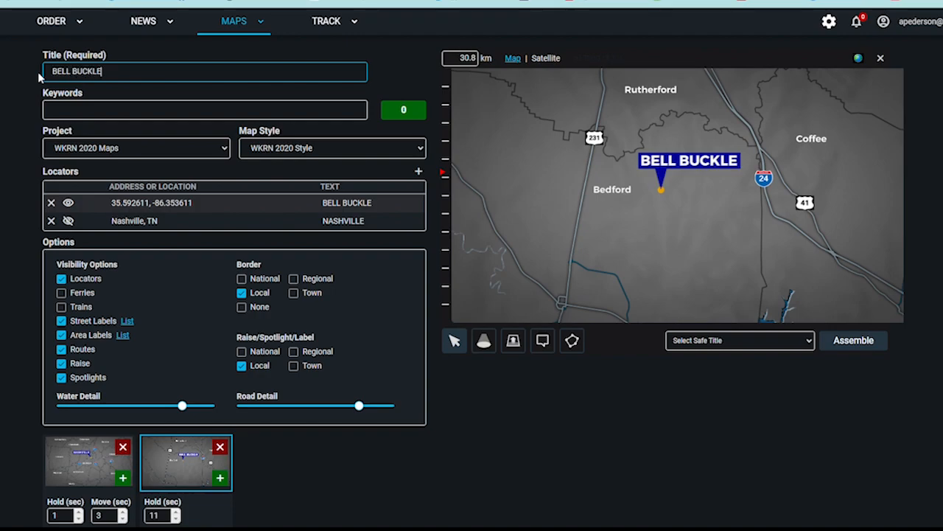
pyautogui.click(853, 351)
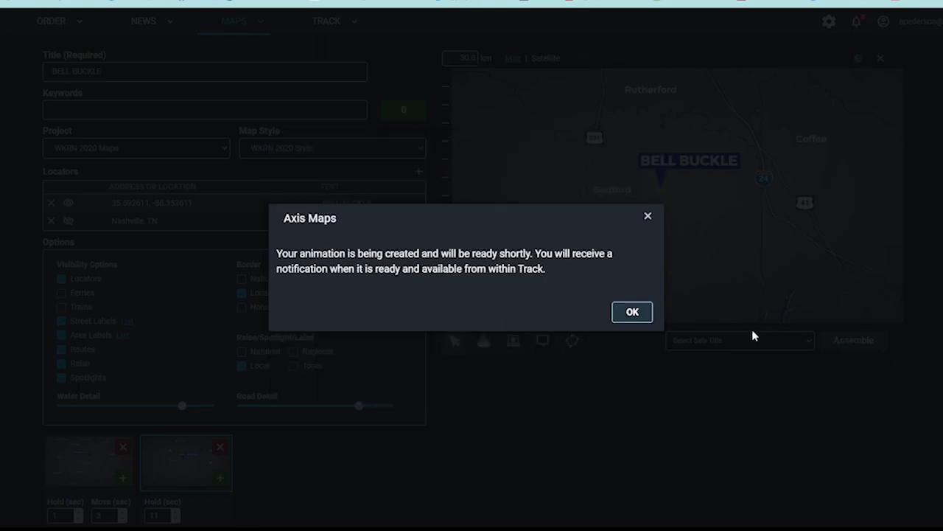
pyautogui.click(632, 315)
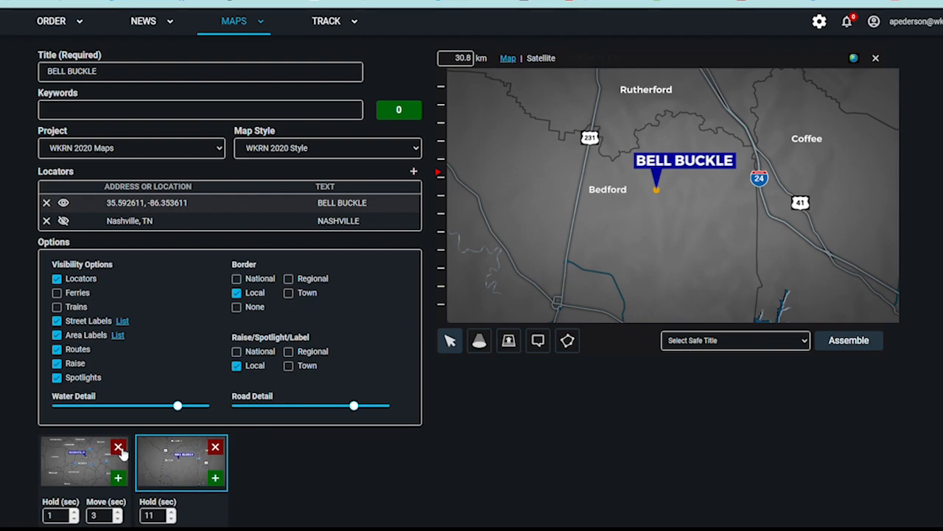
# Delete the first scene, show the Nashville locator in the remaining one, and simplify it with area labels off and low road detail.
pyautogui.click(118, 448)
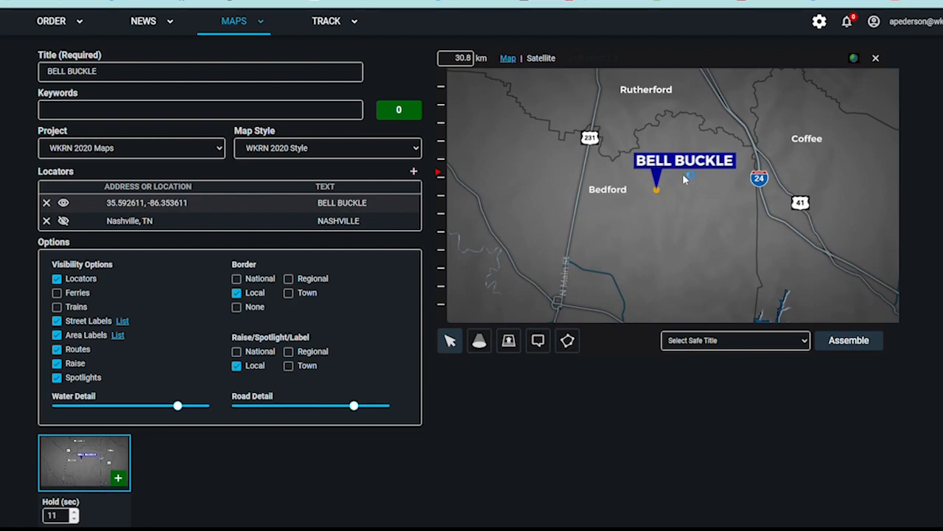
pyautogui.click(65, 223)
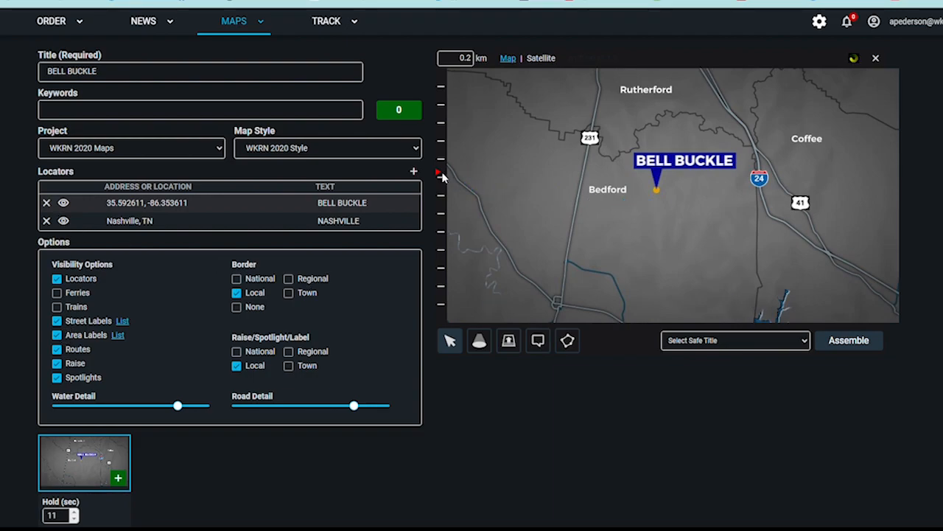
pyautogui.moveTo(439, 181)
pyautogui.mouseDown()
pyautogui.moveTo(438, 230)
pyautogui.moveTo(438, 221)
pyautogui.mouseUp()
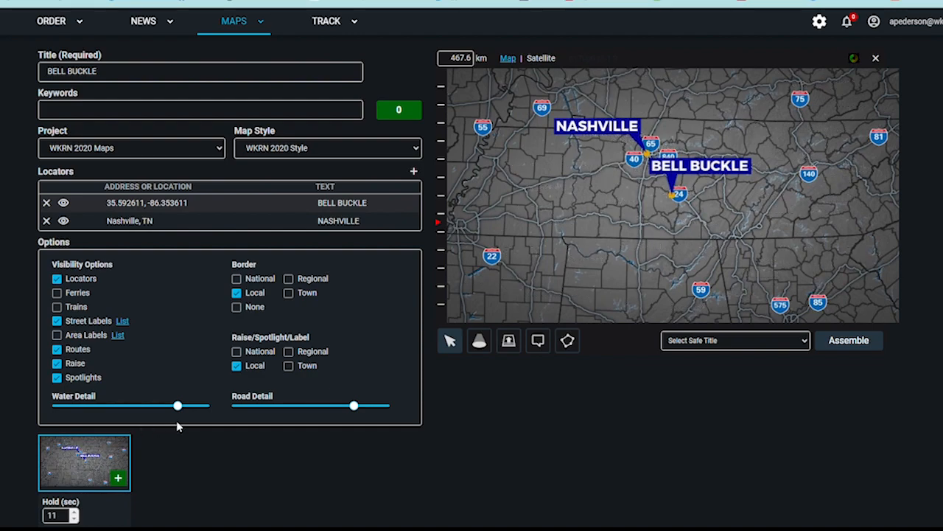
pyautogui.moveTo(356, 410); pyautogui.dragTo(255, 411)
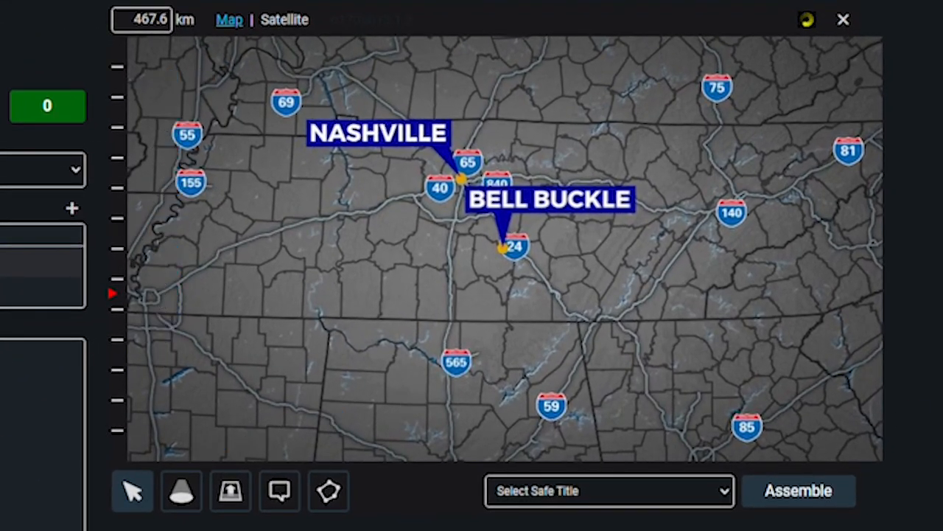
# Frame Nashville and Bell Buckle together at 134.0 km and place the NASHVILLE label below its point.
pyautogui.click(108, 284)
pyautogui.click(110, 280)
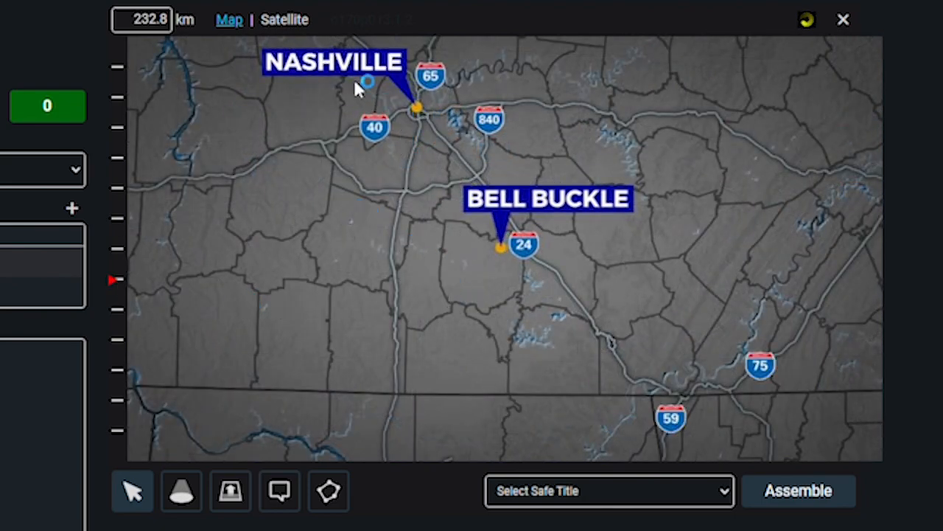
pyautogui.moveTo(310, 112); pyautogui.dragTo(468, 166)
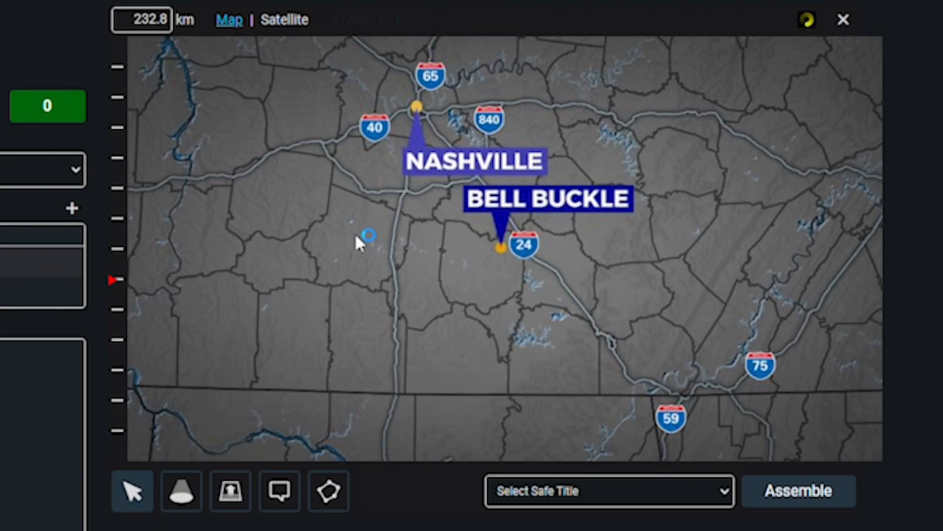
pyautogui.moveTo(107, 274); pyautogui.dragTo(108, 262)
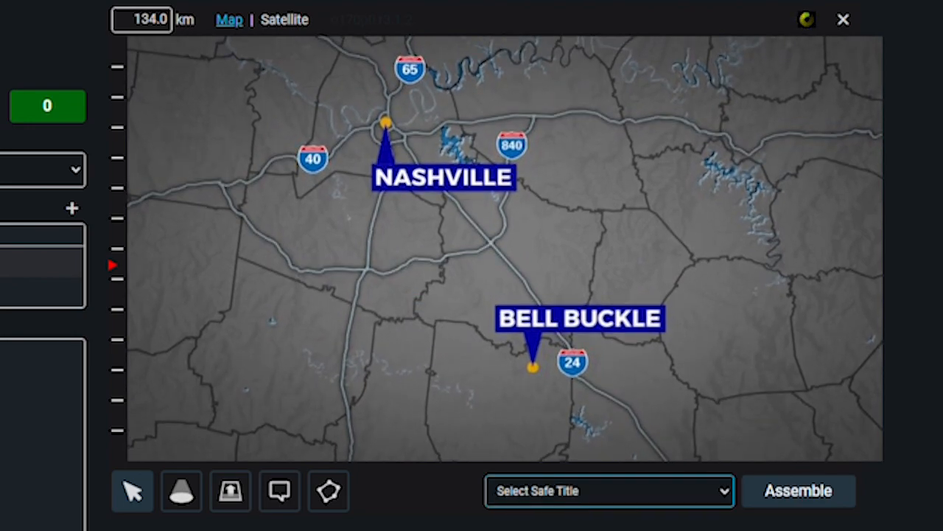
# Overlay the WKRN LOWER 3RD safe title, shift Bell Buckle above it, and move the 65, 840 and 24 shields between the two cities.
pyautogui.click(581, 522)
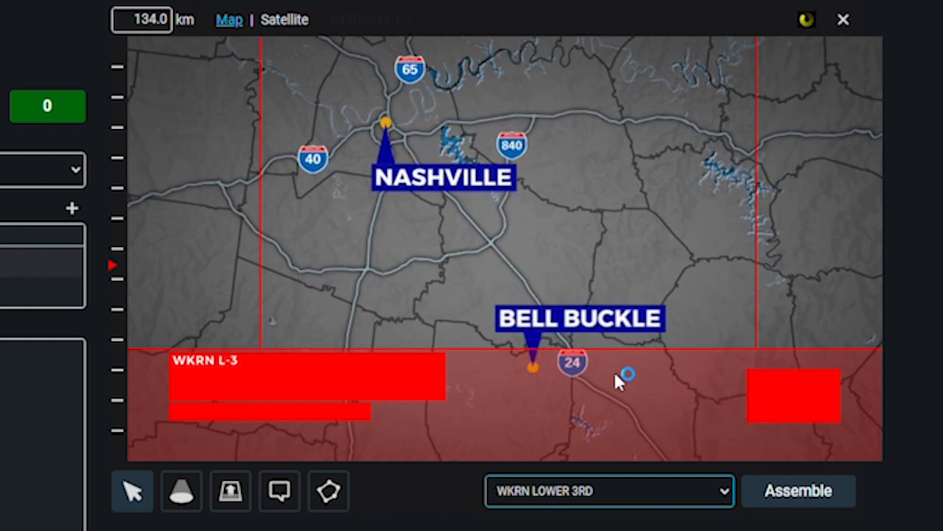
pyautogui.moveTo(412, 70); pyautogui.dragTo(404, 84)
pyautogui.moveTo(393, 187); pyautogui.dragTo(369, 254)
pyautogui.moveTo(507, 186); pyautogui.dragTo(477, 271)
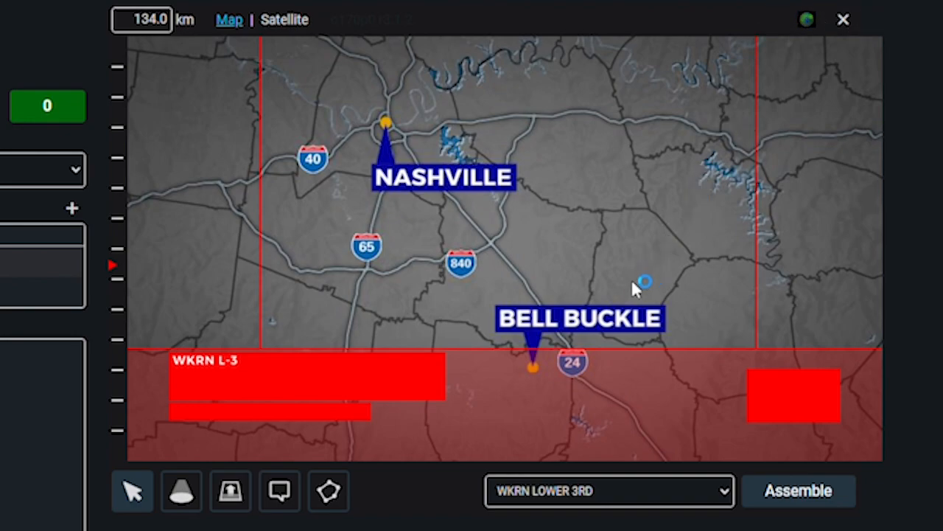
pyautogui.moveTo(648, 270); pyautogui.dragTo(638, 231)
pyautogui.moveTo(564, 330); pyautogui.dragTo(505, 241)
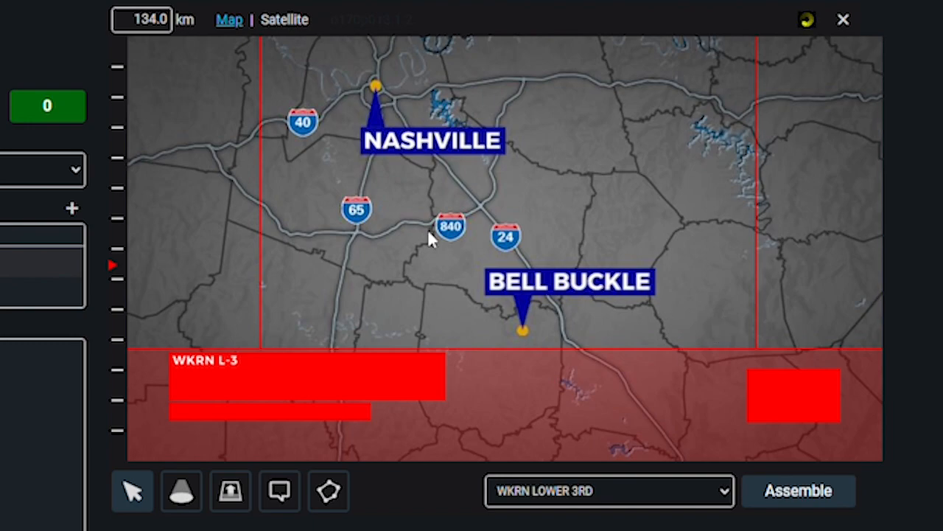
# Tighten the framing to 125.2 km and assemble the BELL BUCKLE still with no safe title selected.
pyautogui.click(111, 262)
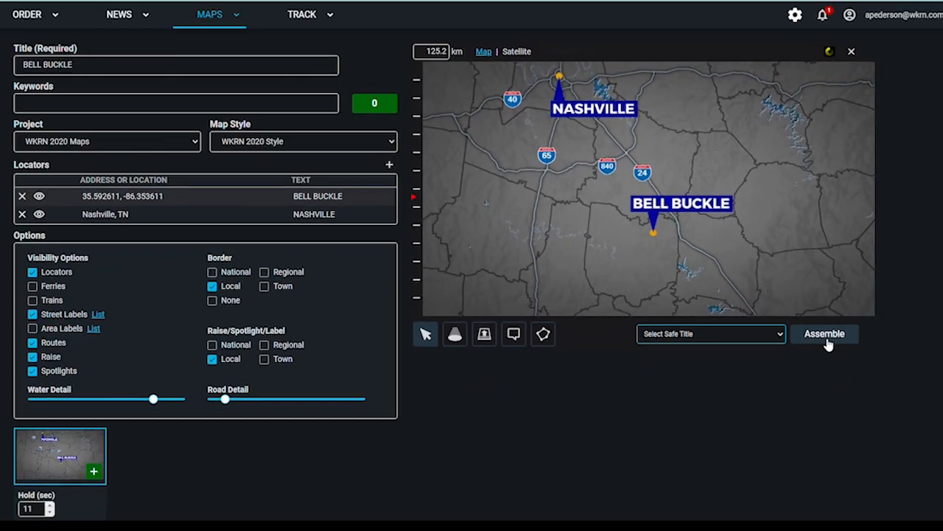
pyautogui.click(826, 338)
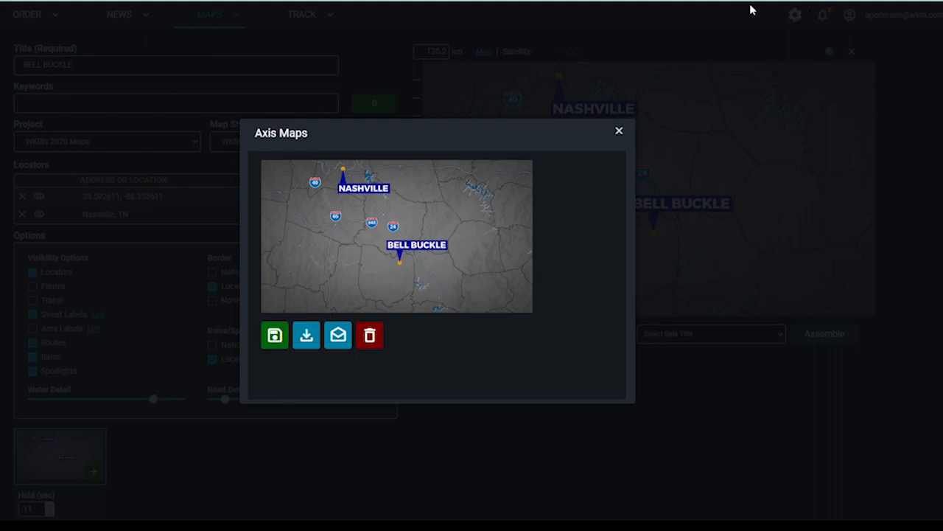
pyautogui.click(619, 133)
# Retitle the map as BELL BUCKLE LEFT, overlay the WKRN-MAP-VO safe title, and shift both cities west, clear of its blocked areas.
pyautogui.click(102, 65)
pyautogui.write('LEFT')
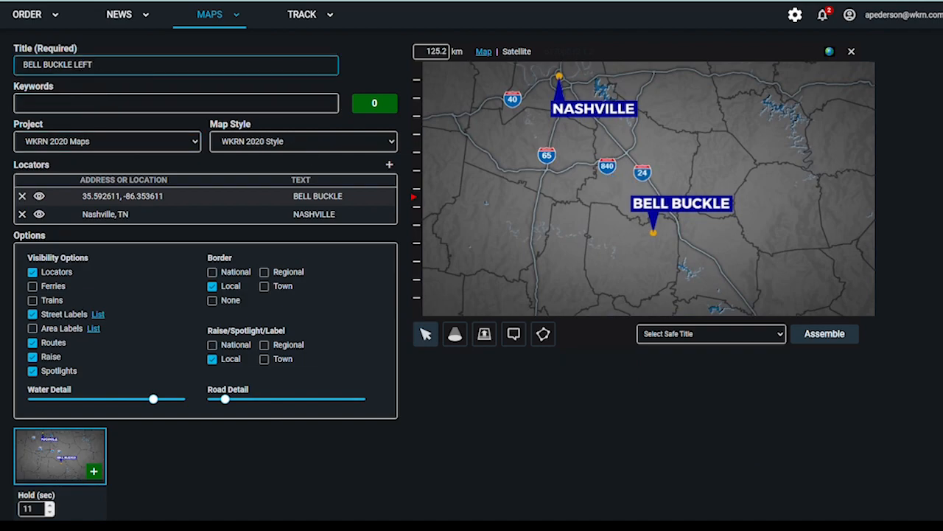
pyautogui.click(781, 337)
pyautogui.click(760, 360)
pyautogui.moveTo(610, 246); pyautogui.dragTo(559, 279)
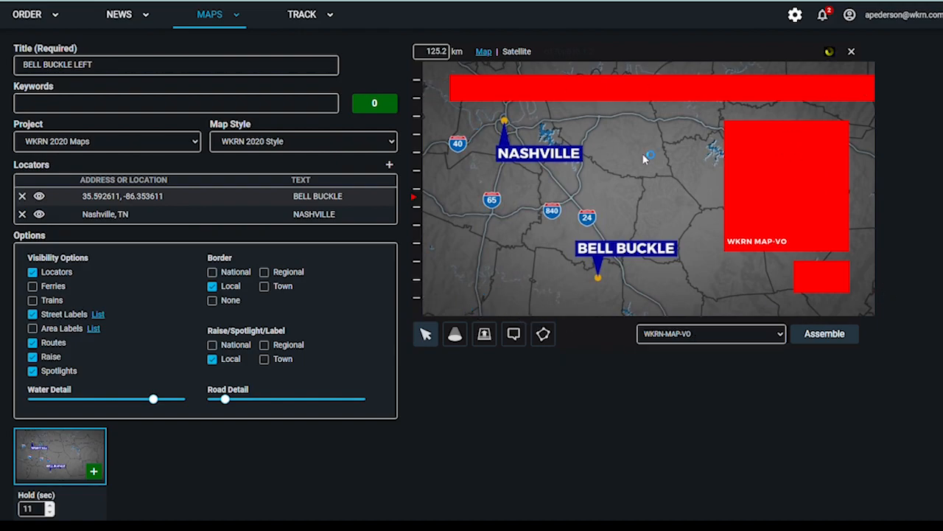
# Compare the map without and with the WKRN-MAP-VO safe title, and reframe both cities inside its clear area at 116.1 km.
pyautogui.click(713, 354)
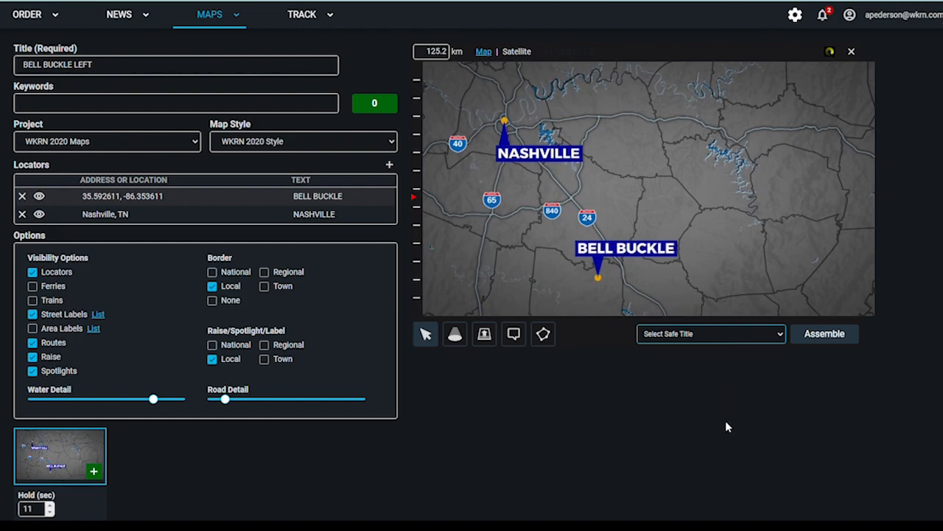
pyautogui.click(708, 467)
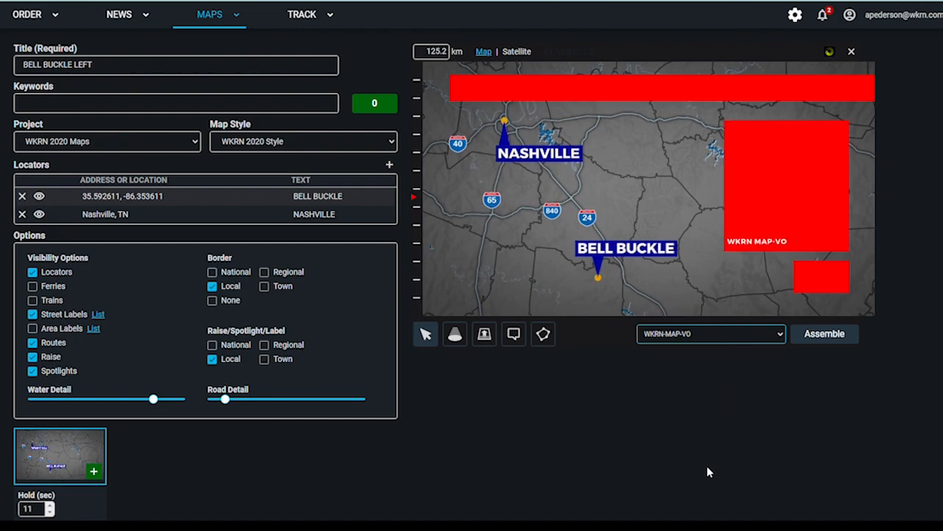
pyautogui.click(413, 197)
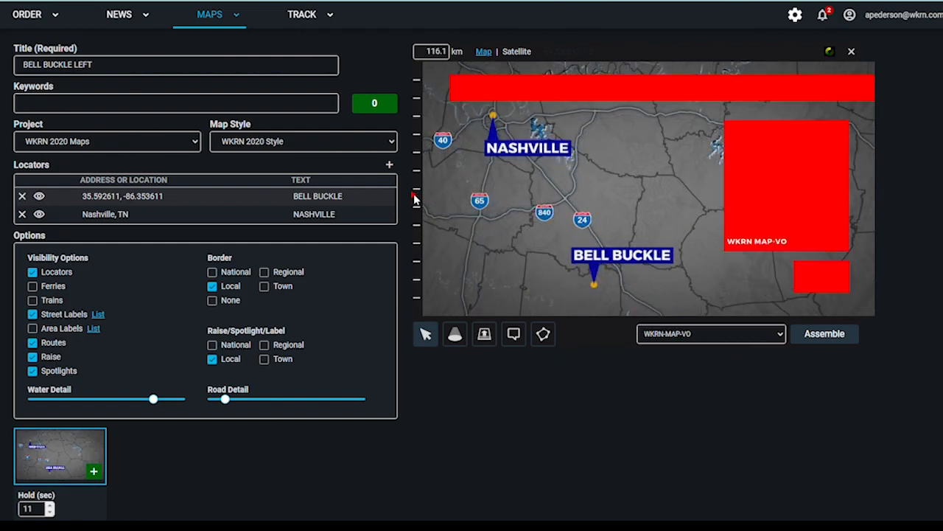
pyautogui.moveTo(637, 201); pyautogui.dragTo(640, 205)
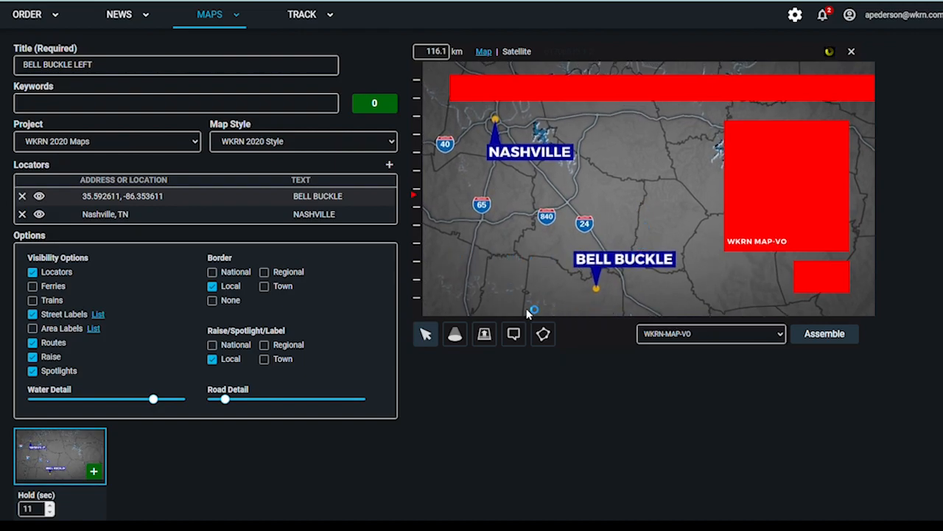
# Clear the safe title, assemble the BELL BUCKLE LEFT still, and save and download the image.
pyautogui.click(667, 353)
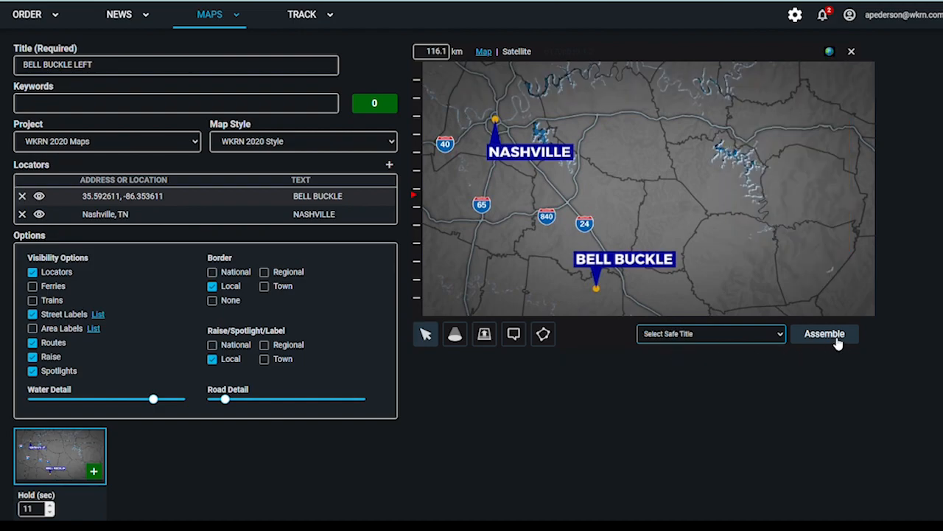
pyautogui.click(838, 341)
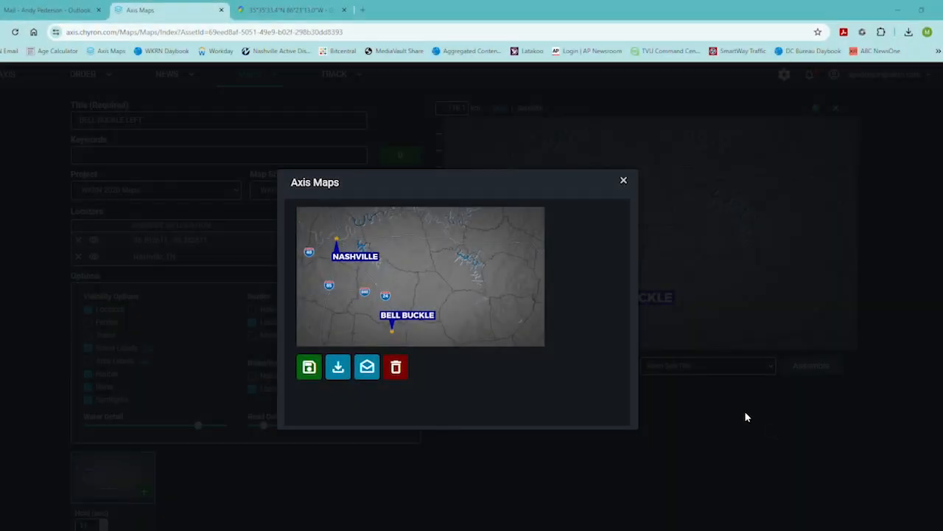
pyautogui.click(315, 369)
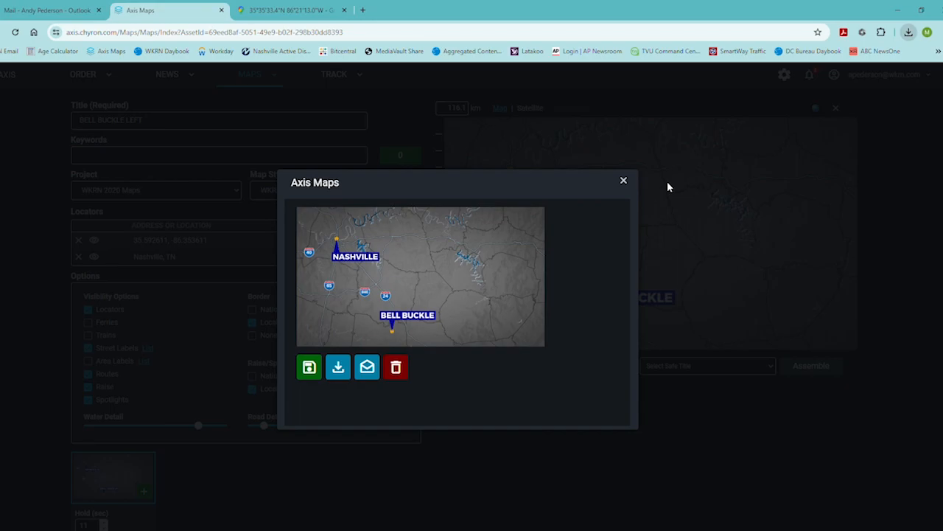
pyautogui.click(624, 180)
# Switch to Ross Streamline in a new browser tab and log in with the saved credentials.
pyautogui.click(362, 11)
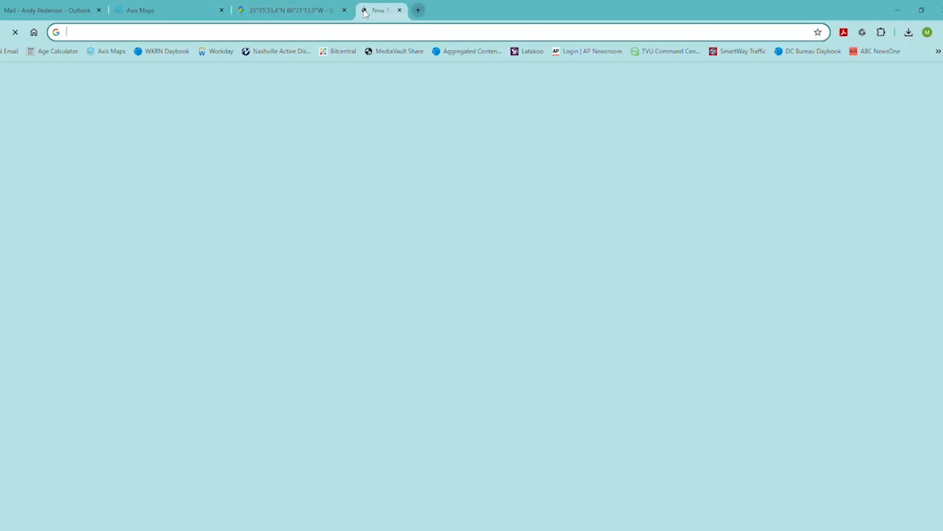
pyautogui.write('stre')
pyautogui.press('Return')
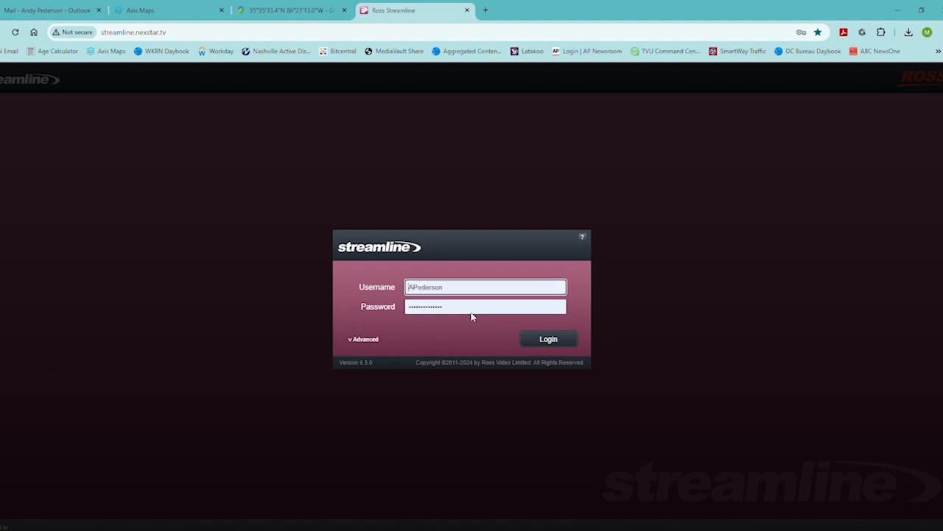
pyautogui.click(549, 341)
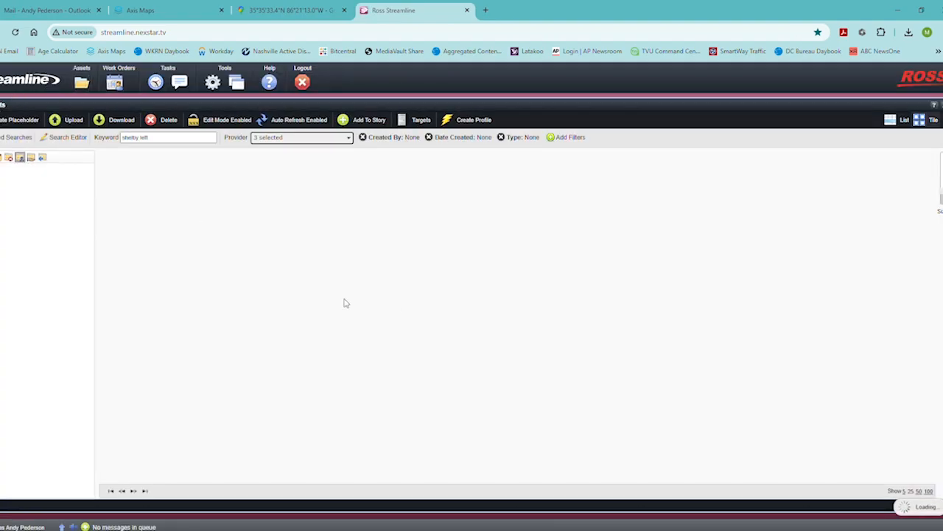
# Open the WKRN station folder in the assets and clear the "shelby left" keyword filter.
pyautogui.click(82, 82)
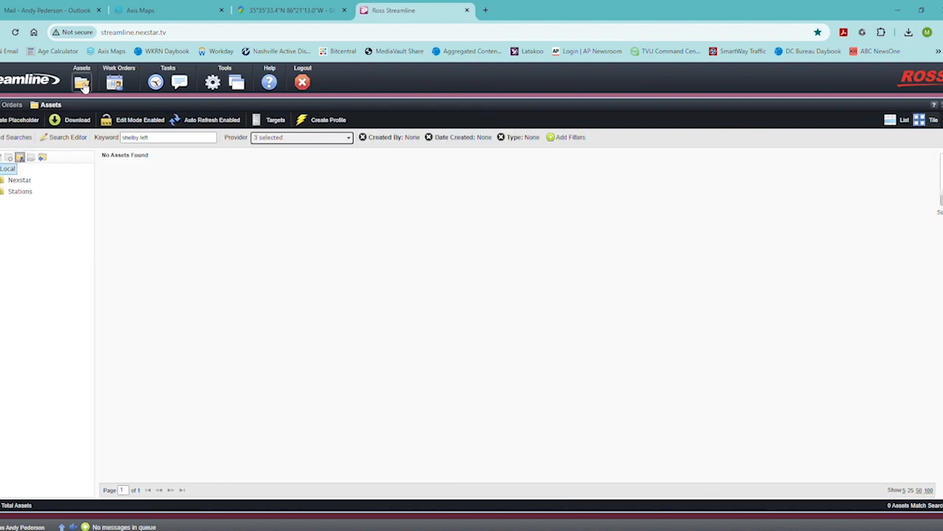
pyautogui.click(26, 202)
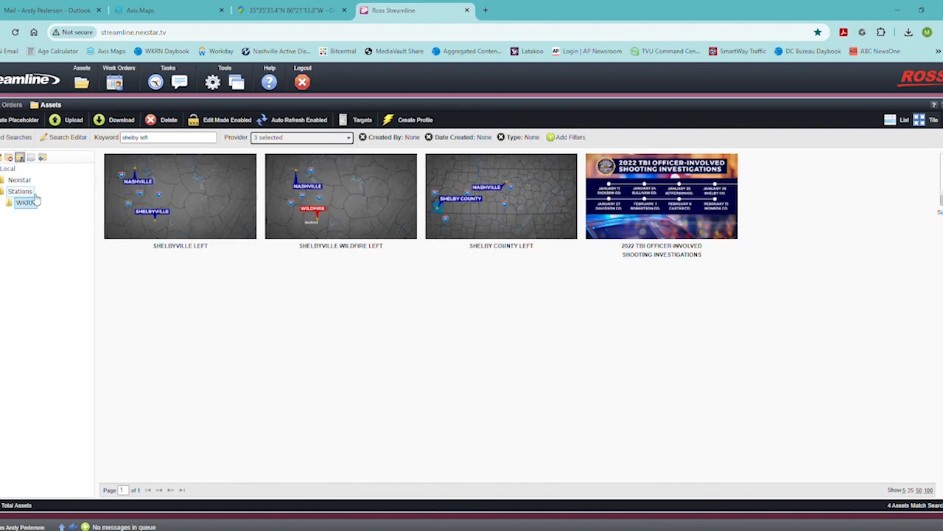
pyautogui.click(175, 139)
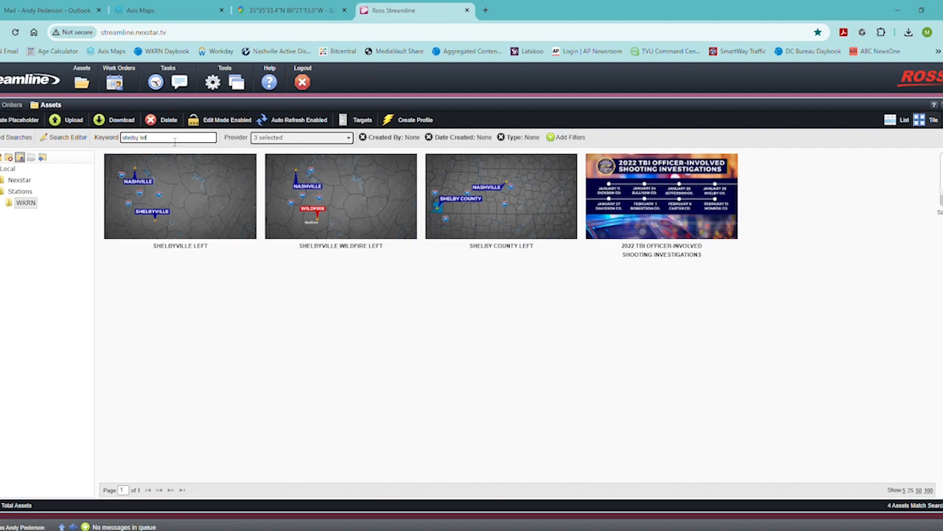
pyautogui.press('BackSpace')
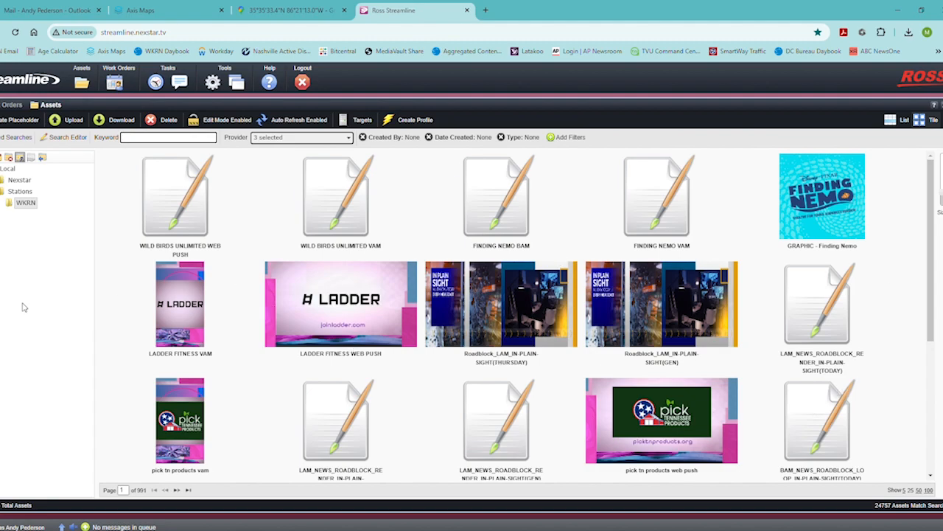
# Upload BELL BUCKLE LEFT.png and BELL BUCKLE.png to the WKRN folder with the default file mappings and storage.
pyautogui.click(64, 121)
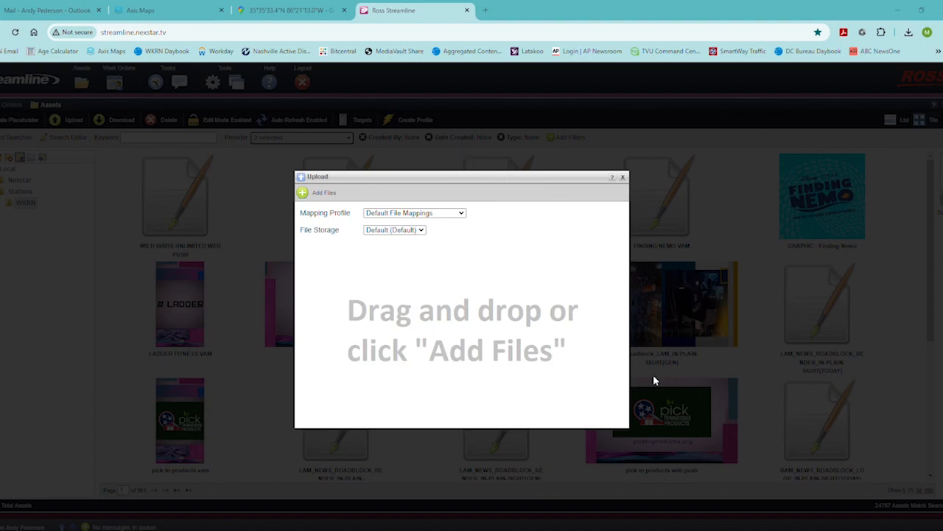
pyautogui.moveTo(380, 305); pyautogui.dragTo(385, 306)
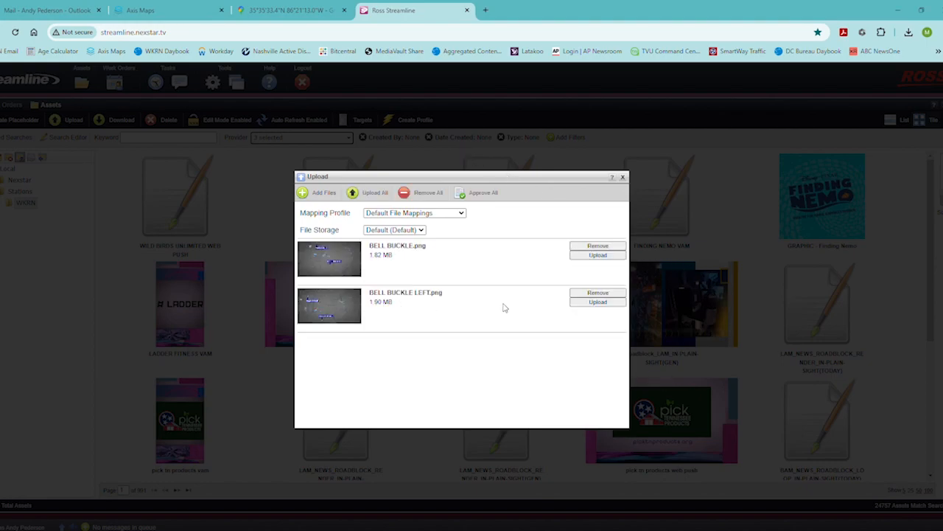
pyautogui.click(597, 303)
pyautogui.click(598, 255)
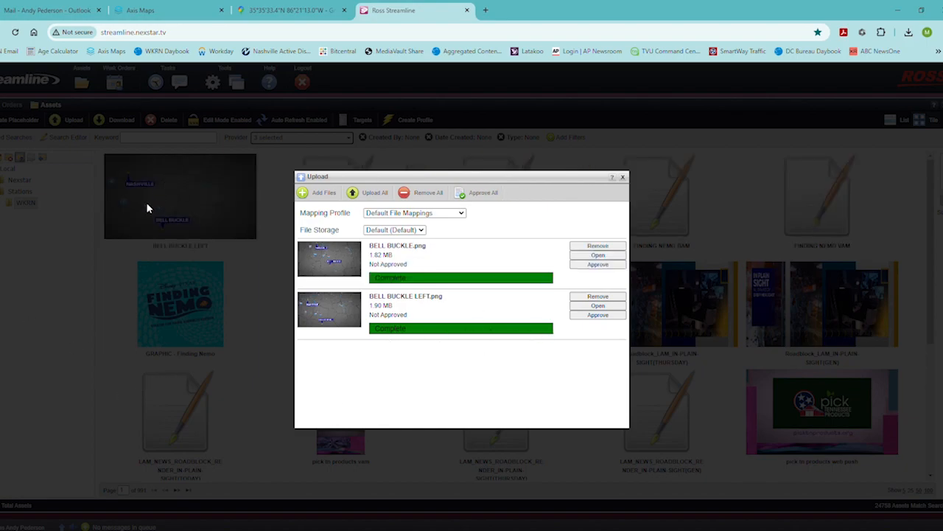
# Close the finished upload, switch to Axis, search the tracked assets for BUCKLE, and open the animated BELL BUCKLE map for editing.
pyautogui.click(623, 177)
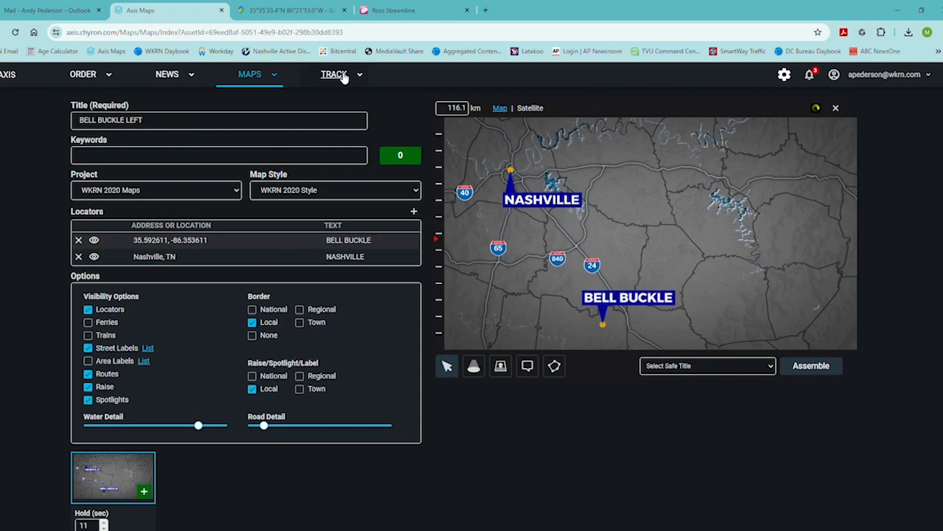
pyautogui.click(335, 74)
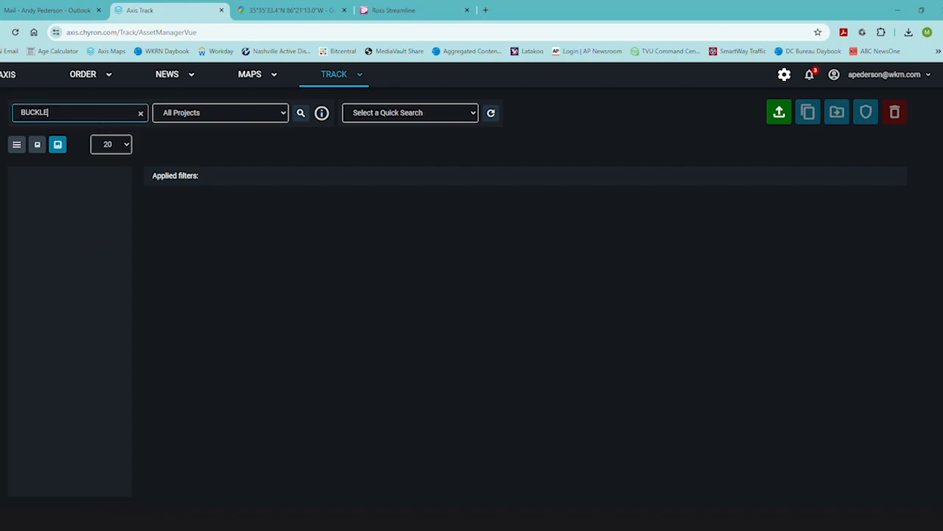
pyautogui.press('Return')
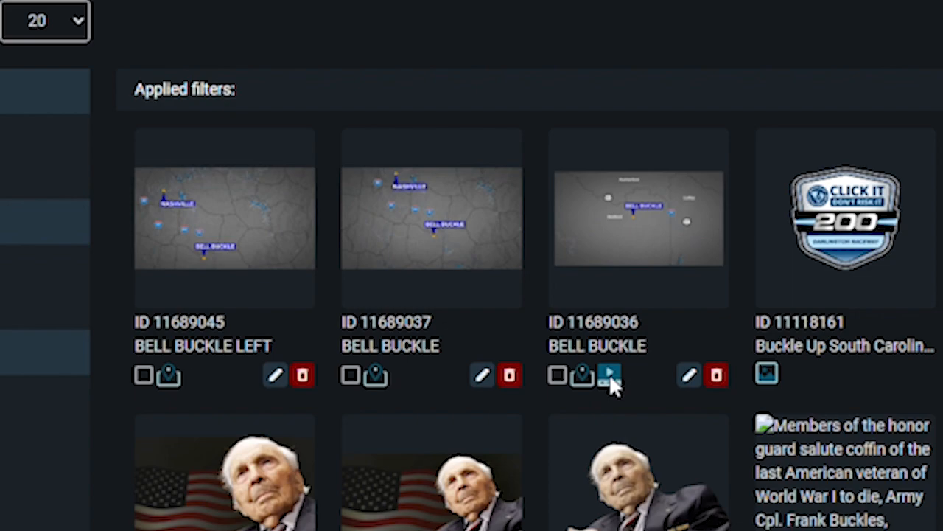
pyautogui.click(690, 378)
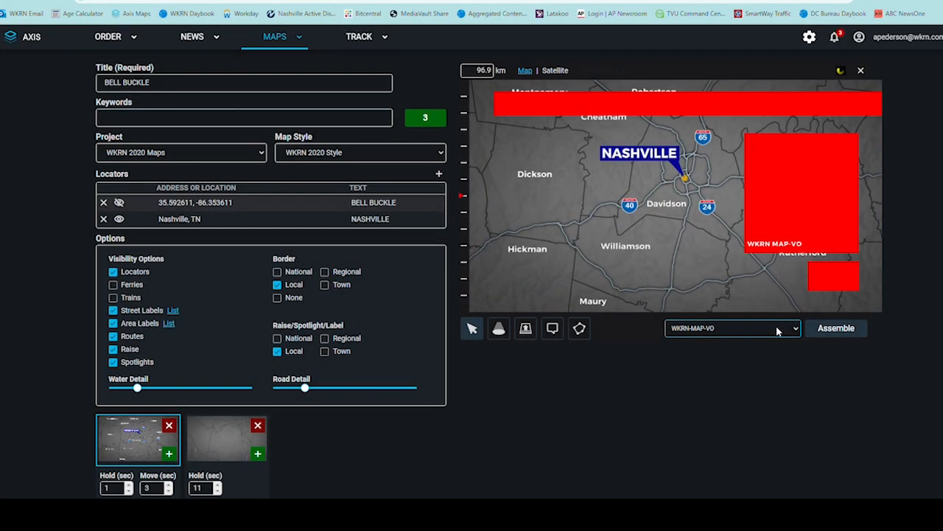
# Select the map's second keyframe, showing Bell Buckle, and search the map icons for FIRE.
pyautogui.click(213, 440)
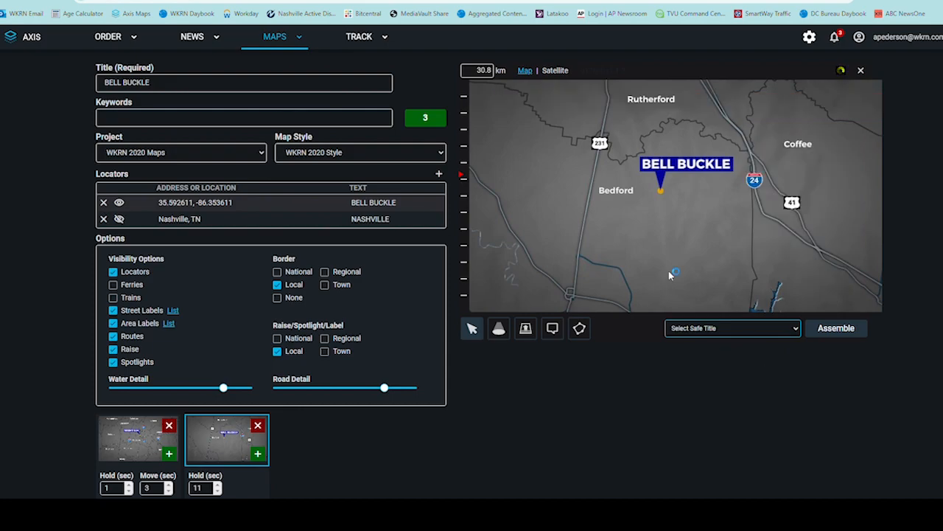
pyautogui.scroll(-3, 560, 383)
pyautogui.click(118, 361)
pyautogui.write('FIRE')
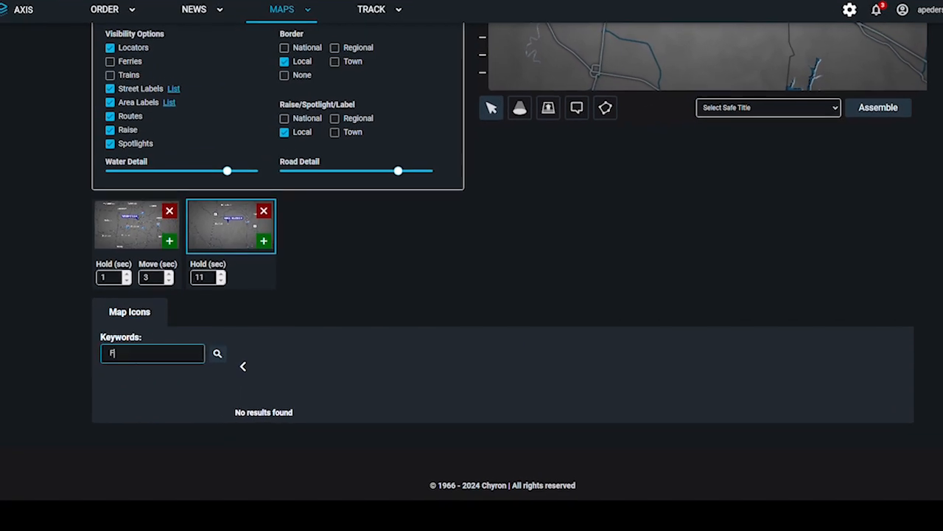
pyautogui.press('Return')
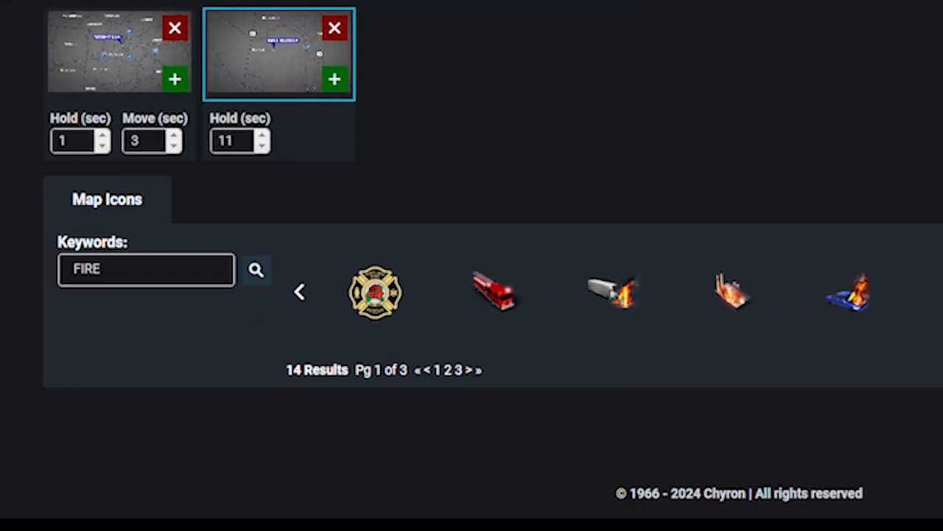
# Browse the fire icons and place the burning house icon on the map at the Bell Buckle marker.
pyautogui.click(469, 370)
pyautogui.click(469, 370)
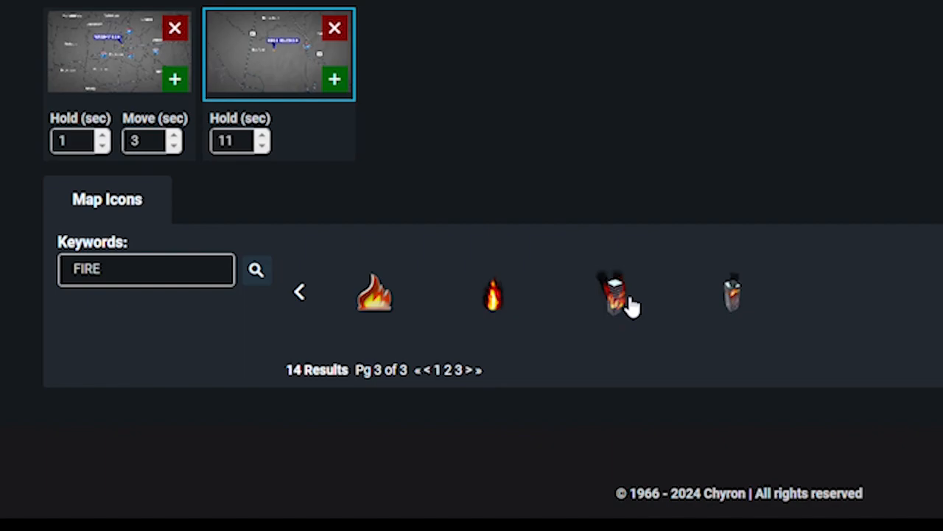
pyautogui.click(302, 296)
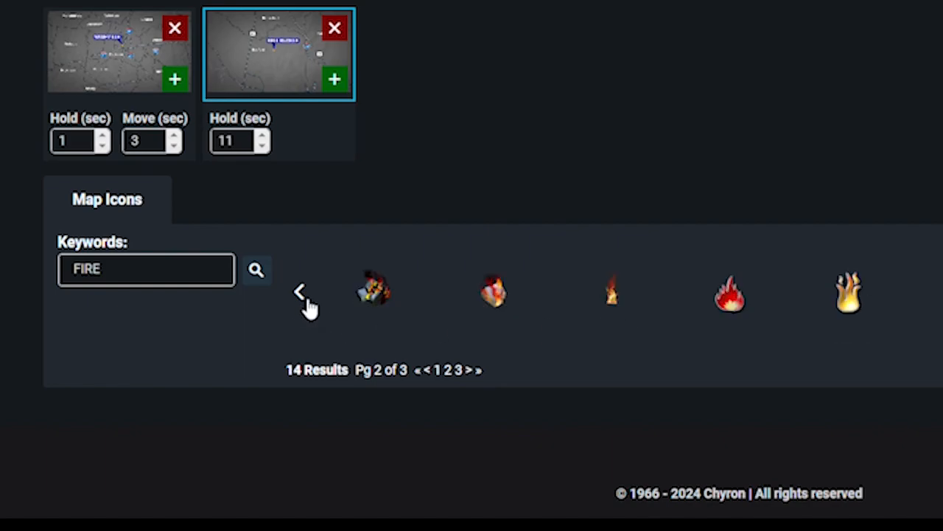
pyautogui.click(305, 298)
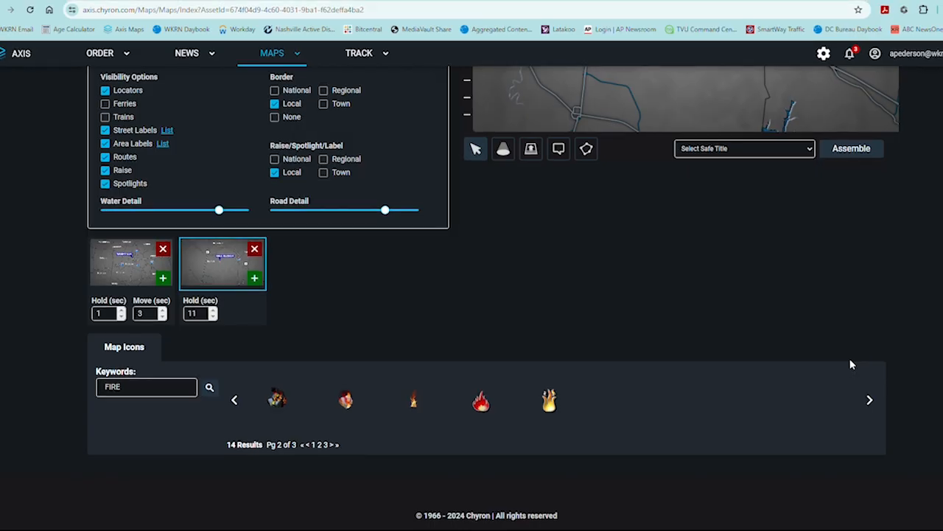
pyautogui.scroll(3, 836, 361)
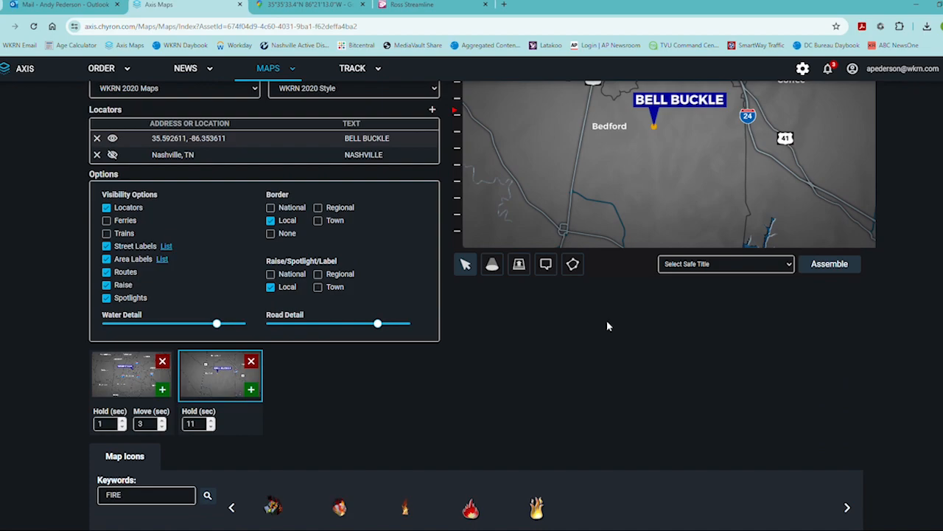
pyautogui.moveTo(274, 510); pyautogui.dragTo(676, 139)
pyautogui.scroll(2, 690, 283)
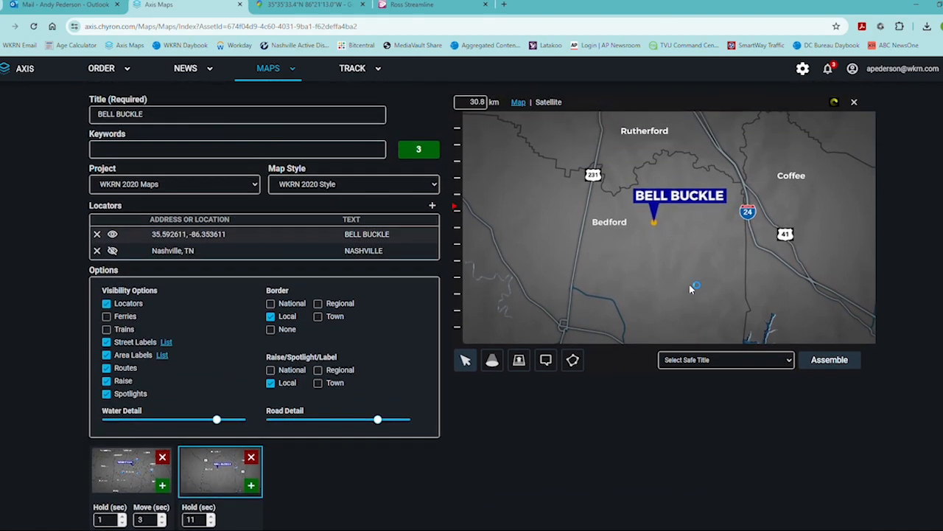
pyautogui.scroll(-1, 685, 287)
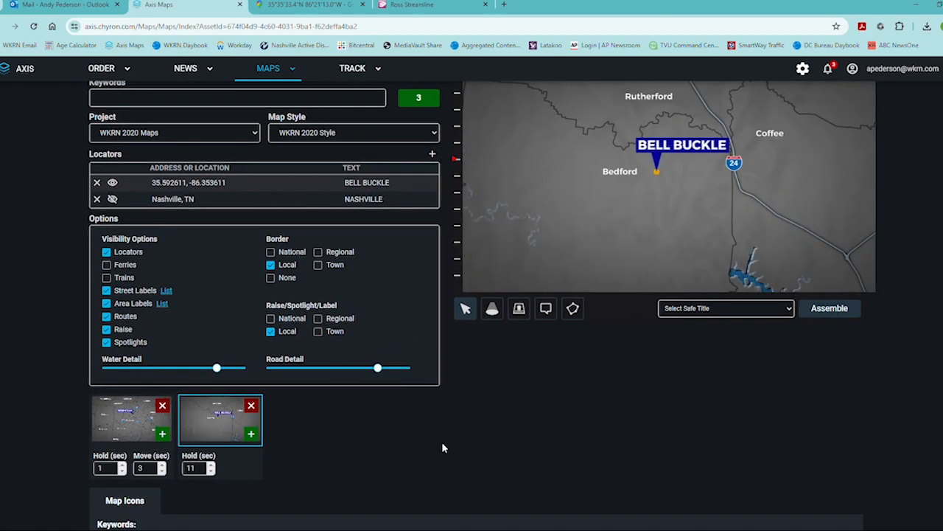
pyautogui.scroll(-1, 420, 440)
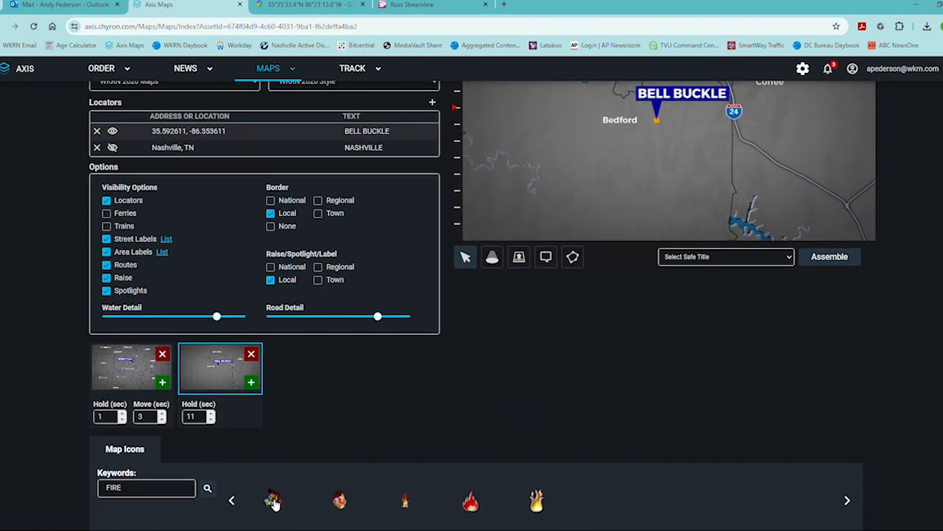
pyautogui.click(273, 501)
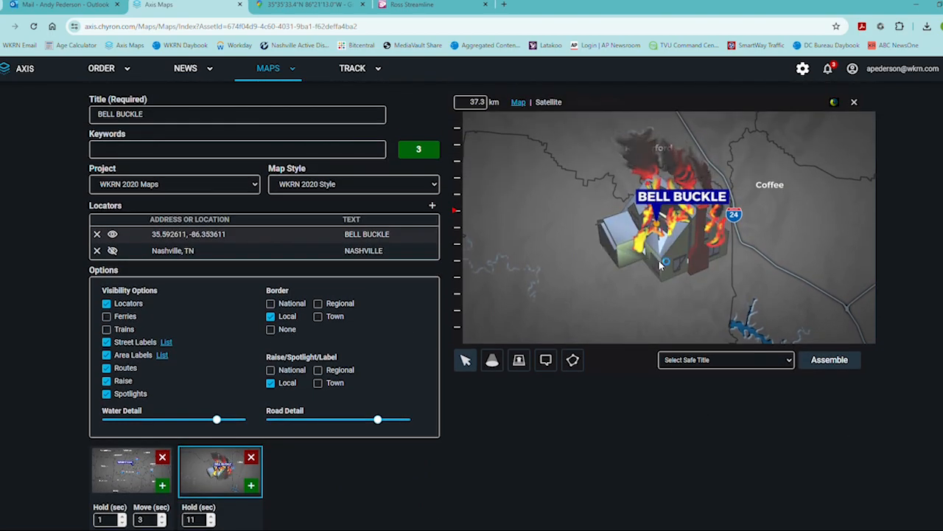
# Try to shrink the burning house icon to 78 units and close its edit controls.
pyautogui.click(675, 252)
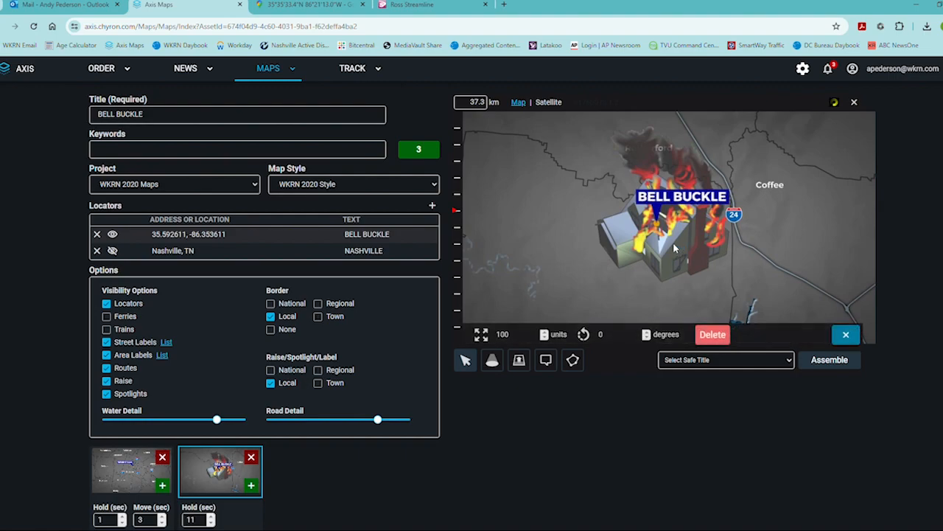
pyautogui.click(545, 335)
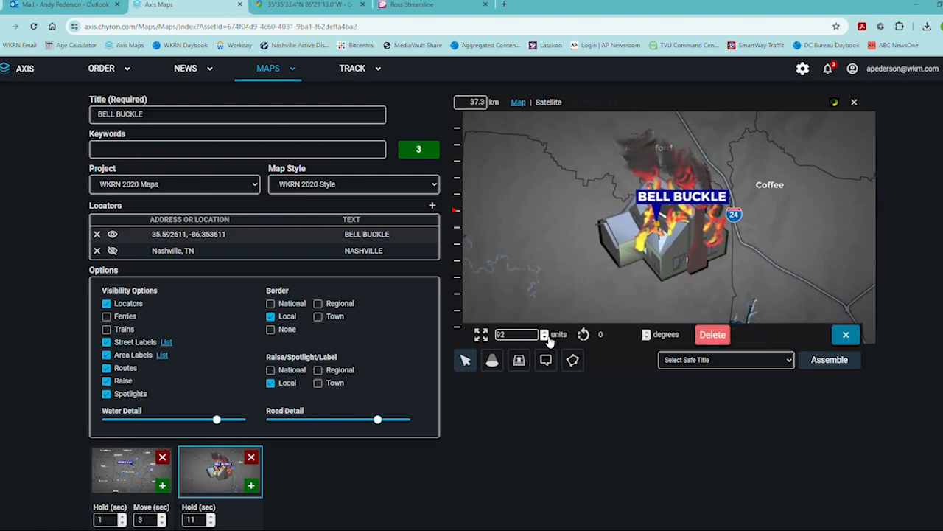
pyautogui.click(545, 335)
pyautogui.click(545, 337)
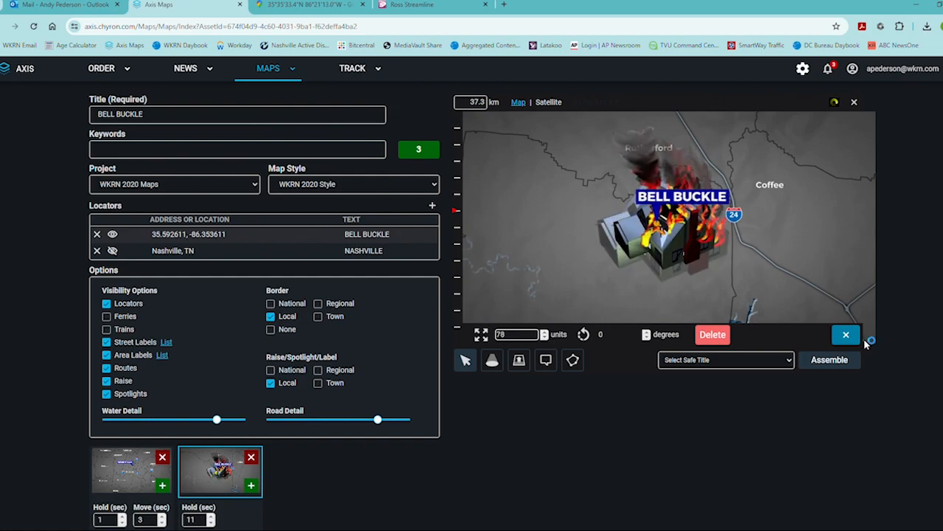
pyautogui.moveTo(729, 274); pyautogui.dragTo(671, 247)
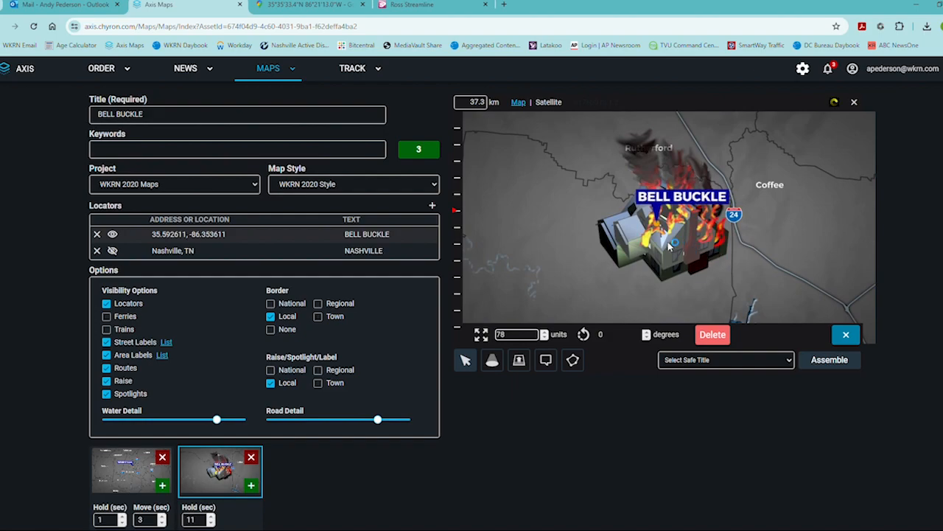
pyautogui.click(846, 334)
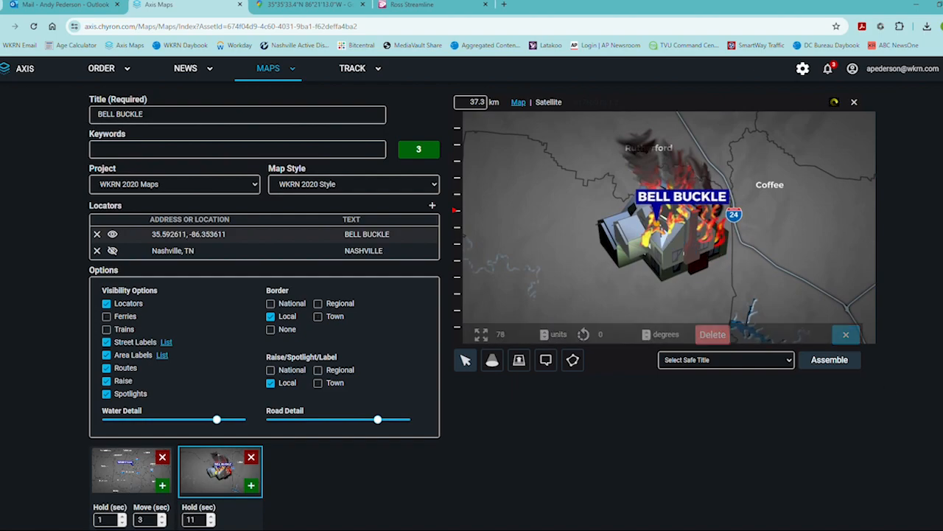
# Try rotating the burning house icon to about -46 degrees and turn it back to 0 degrees.
pyautogui.click(652, 238)
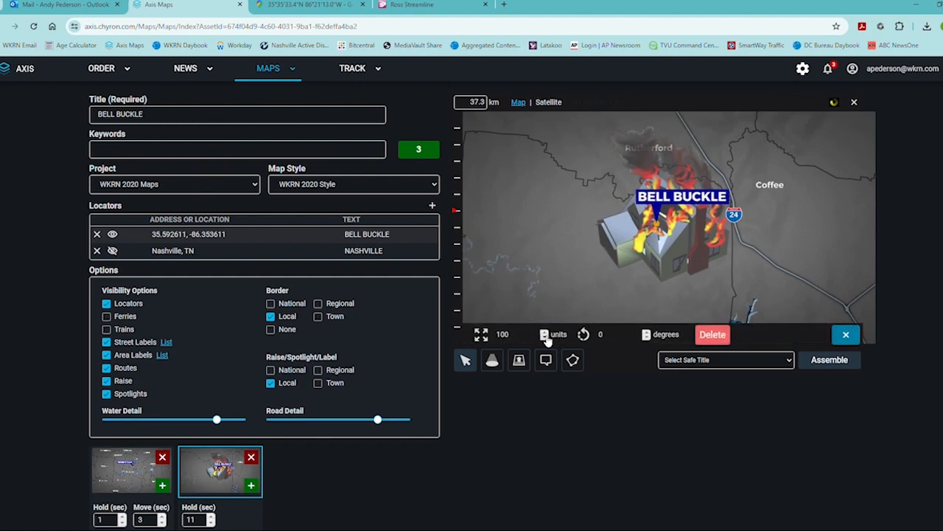
pyautogui.click(647, 339)
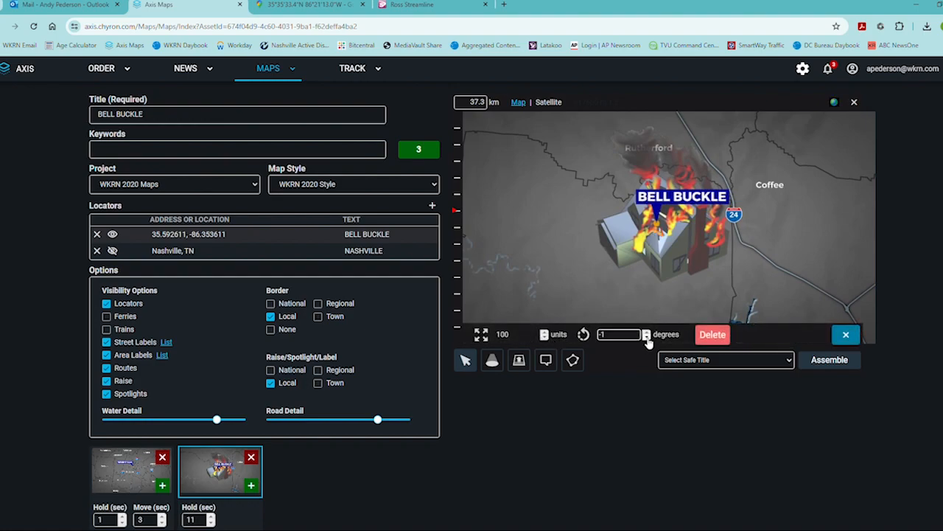
pyautogui.click(647, 339)
pyautogui.click(647, 338)
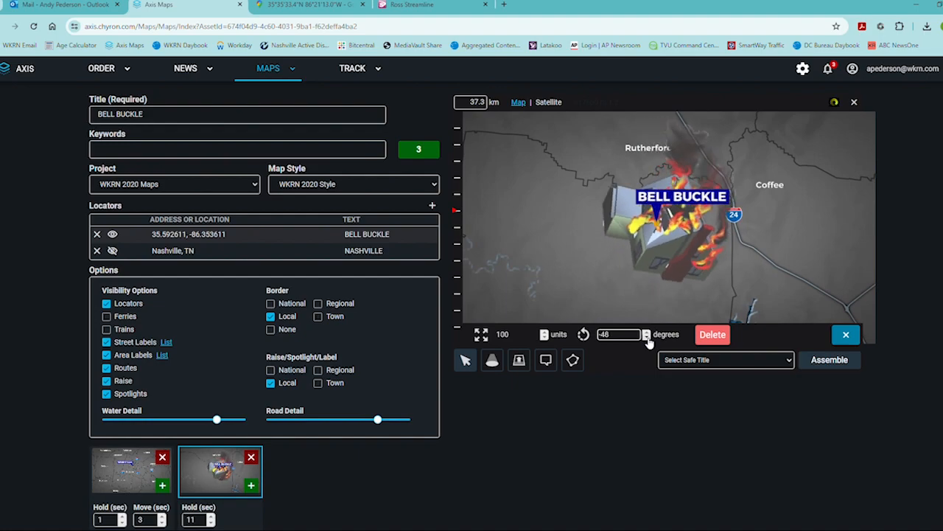
pyautogui.click(646, 332)
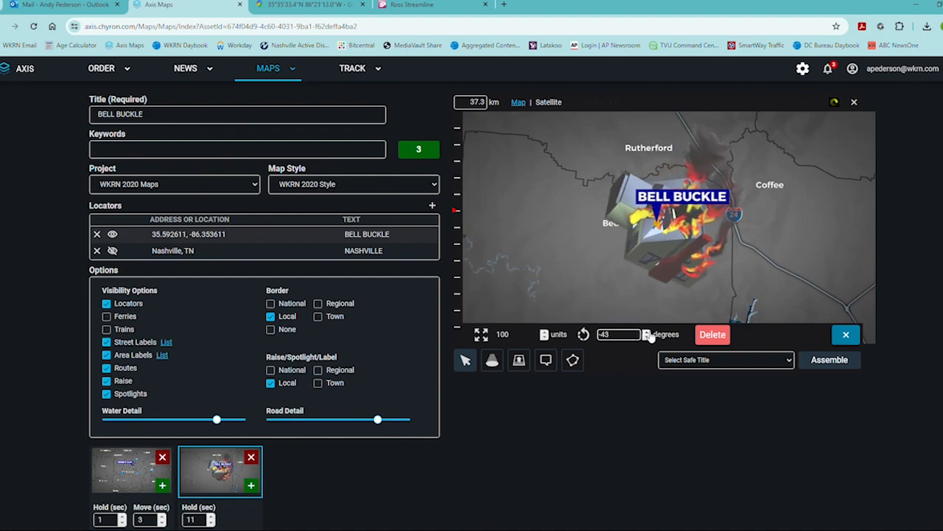
pyautogui.click(648, 333)
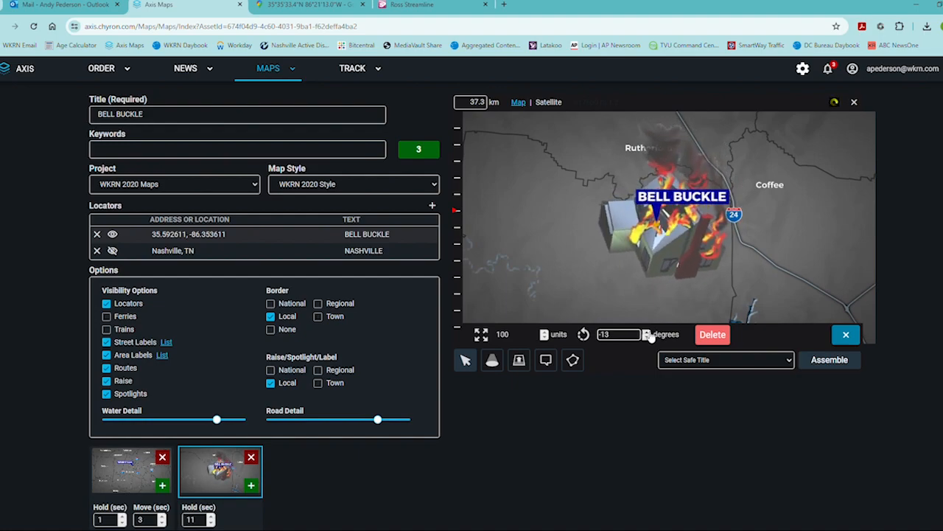
pyautogui.click(648, 332)
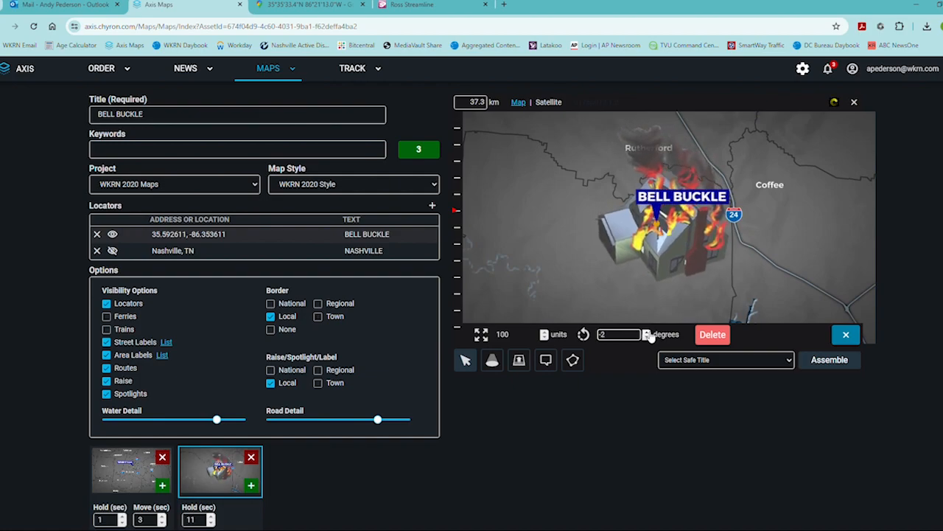
# Set the burning house icon's size to 38 units.
pyautogui.click(544, 337)
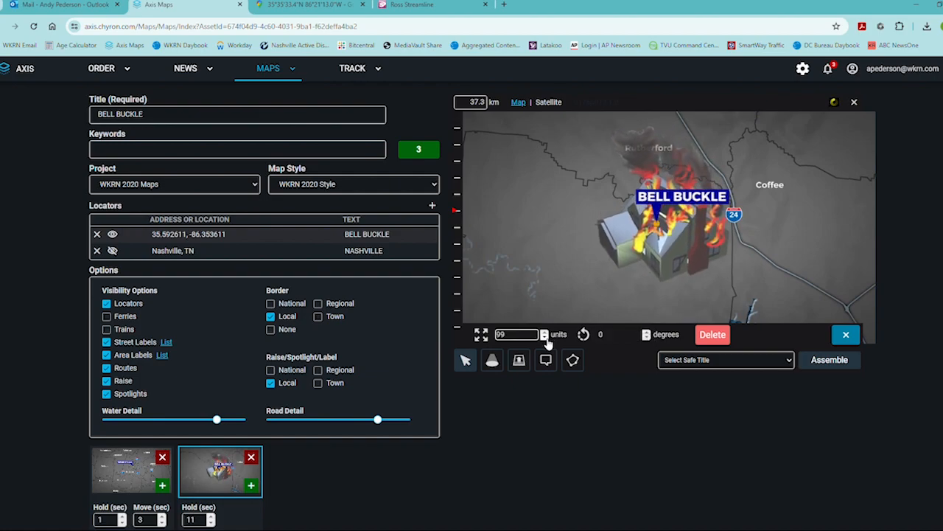
pyautogui.click(545, 337)
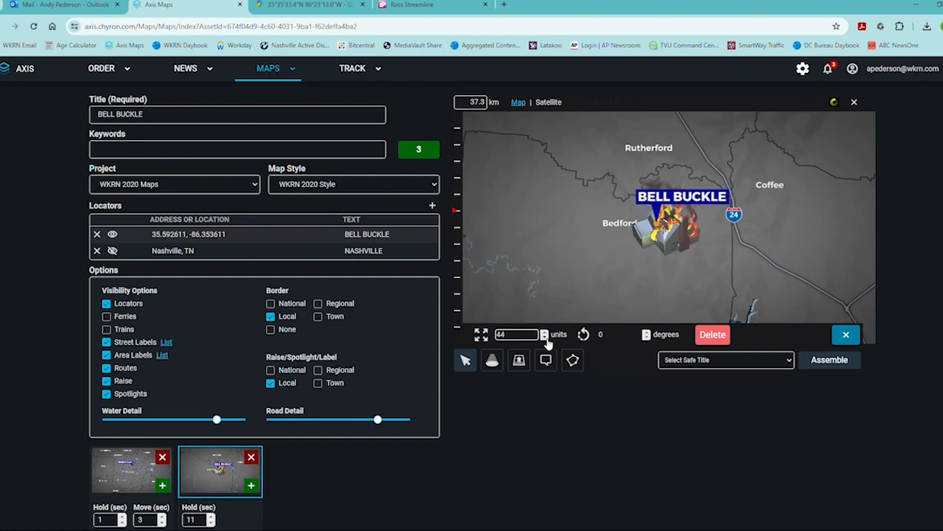
pyautogui.click(545, 337)
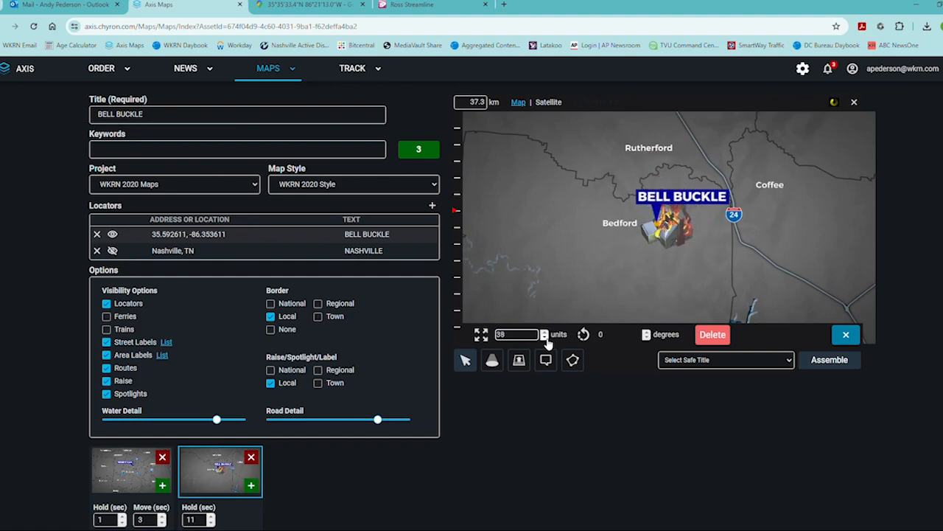
# Move the burning house icon just below and to the right of the Bell Buckle marker, reframe the map, and finish editing the icon.
pyautogui.moveTo(670, 244); pyautogui.dragTo(685, 235)
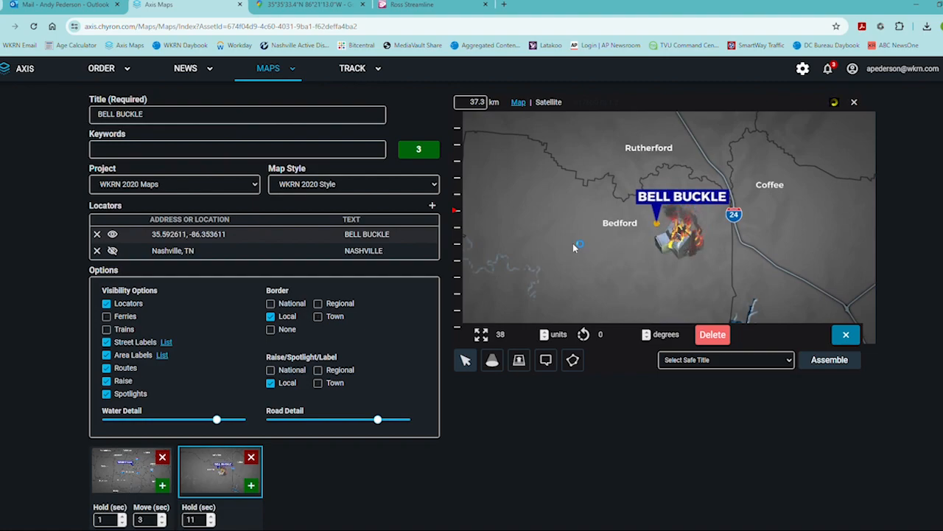
pyautogui.moveTo(574, 248); pyautogui.dragTo(559, 227)
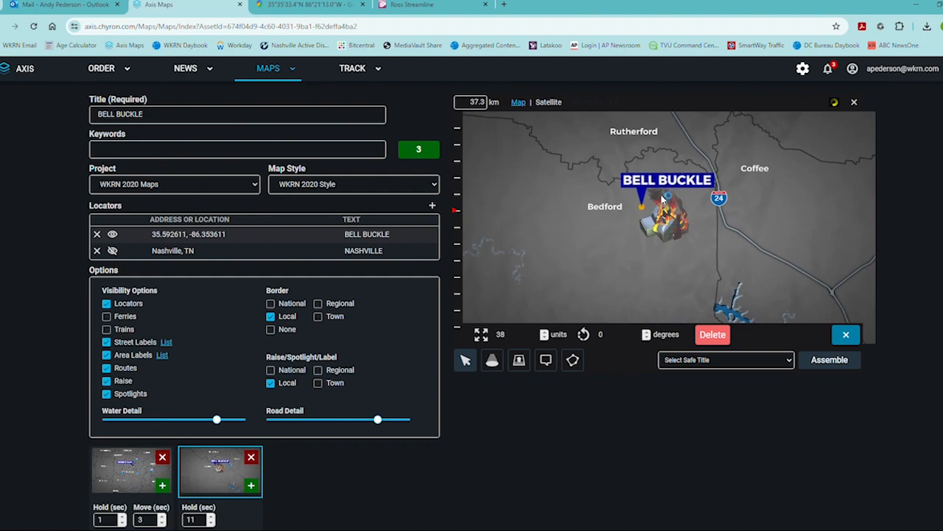
pyautogui.moveTo(662, 199); pyautogui.dragTo(623, 188)
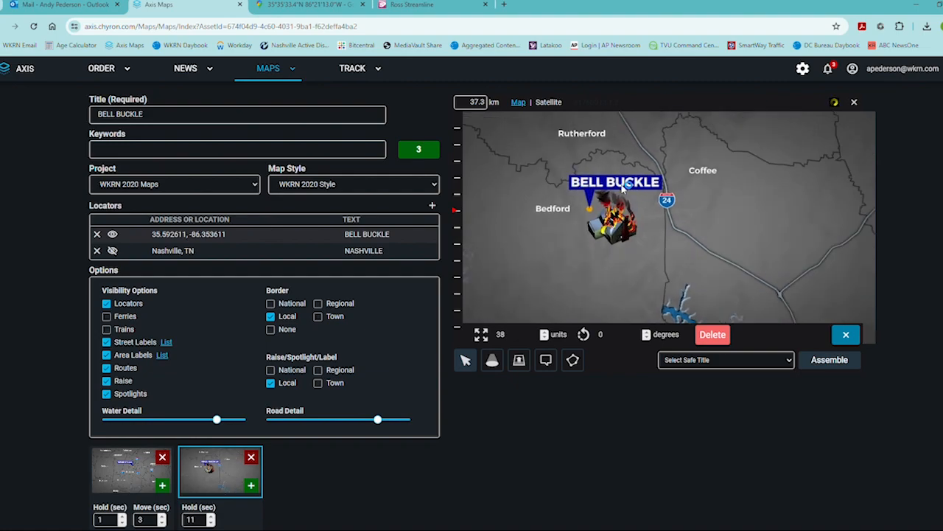
pyautogui.moveTo(612, 221); pyautogui.dragTo(605, 270)
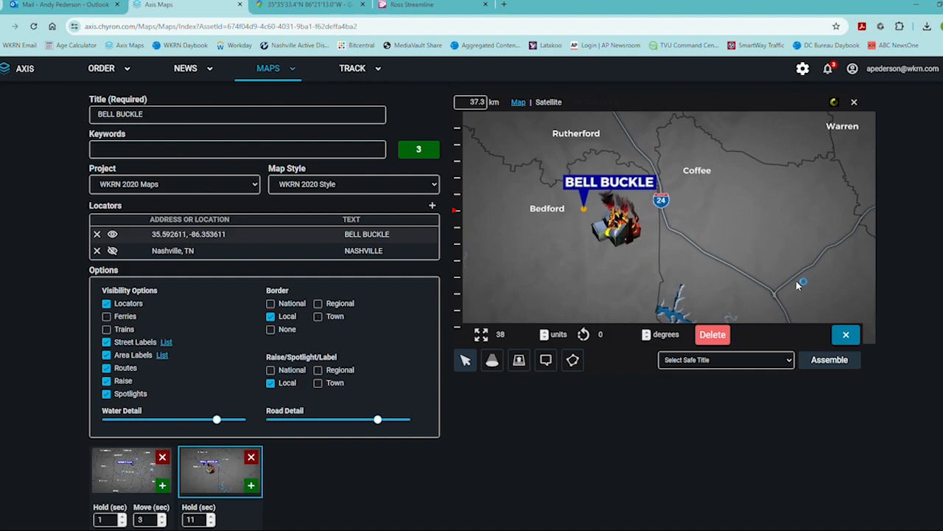
pyautogui.click(846, 334)
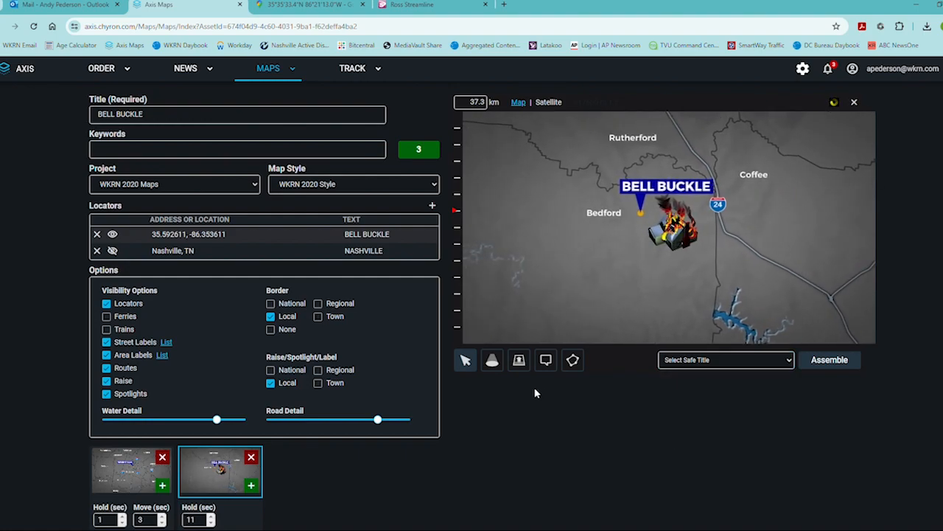
# Search the map icons for POLICE.
pyautogui.scroll(-3, 536, 394)
pyautogui.moveTo(139, 437); pyautogui.dragTo(103, 436)
pyautogui.write('POL')
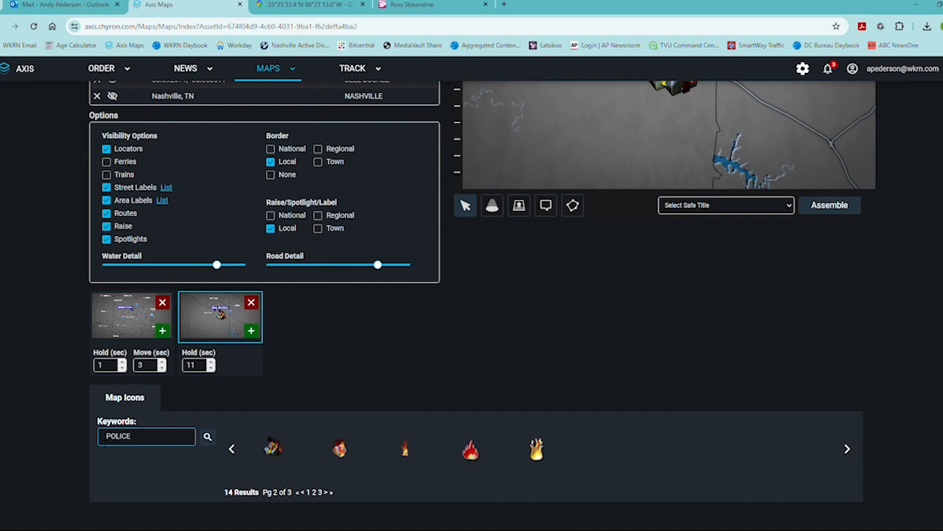
pyautogui.write('ICE')
pyautogui.press('Return')
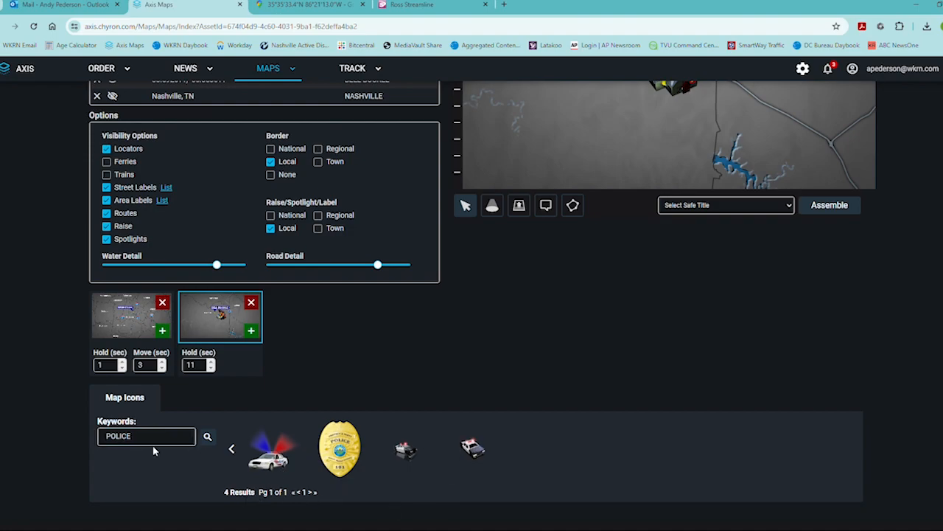
# Search the map icons for TRAFFIC and add the Road Closed barricade from the second page of results.
pyautogui.moveTo(143, 437); pyautogui.dragTo(88, 442)
pyautogui.write('TRAFFIC')
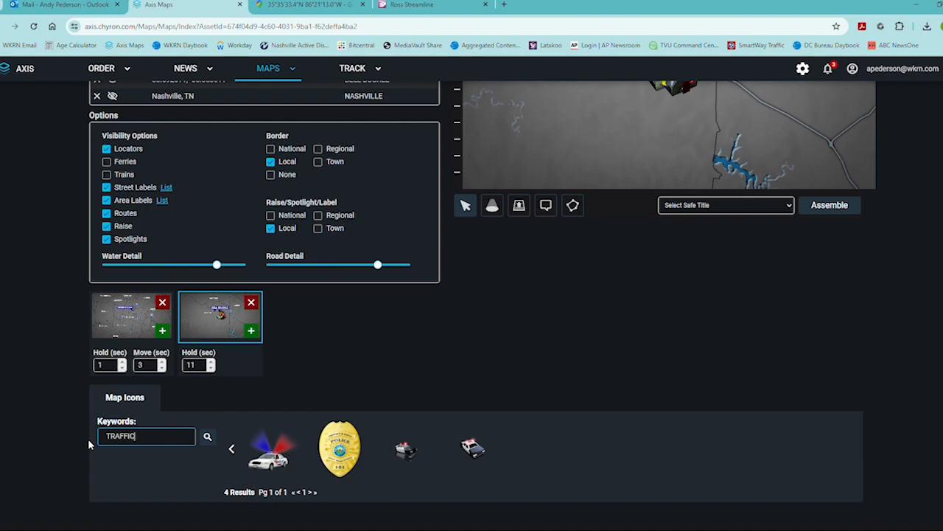
pyautogui.press('Return')
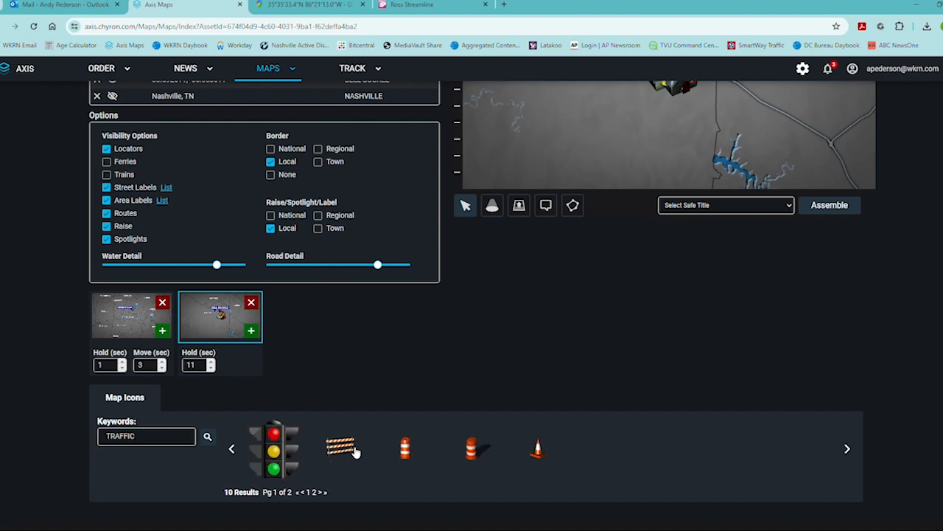
pyautogui.click(848, 448)
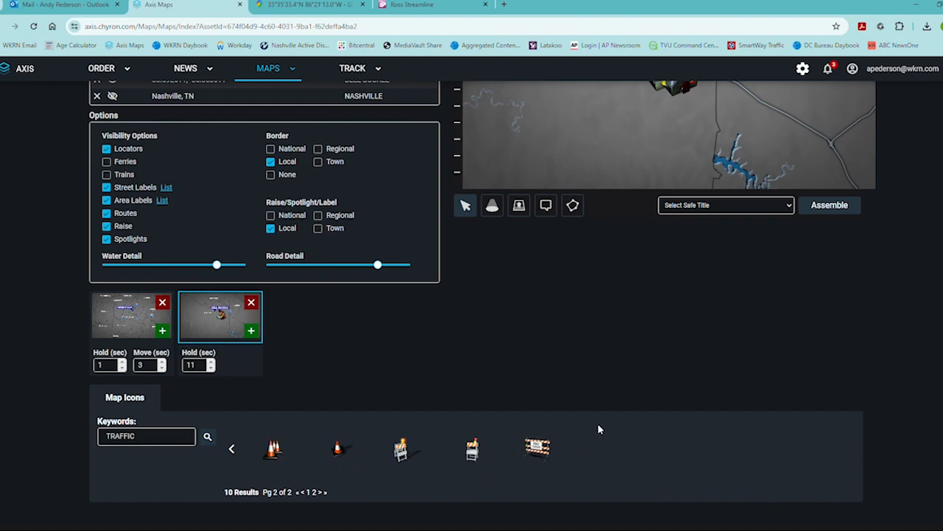
pyautogui.click(539, 450)
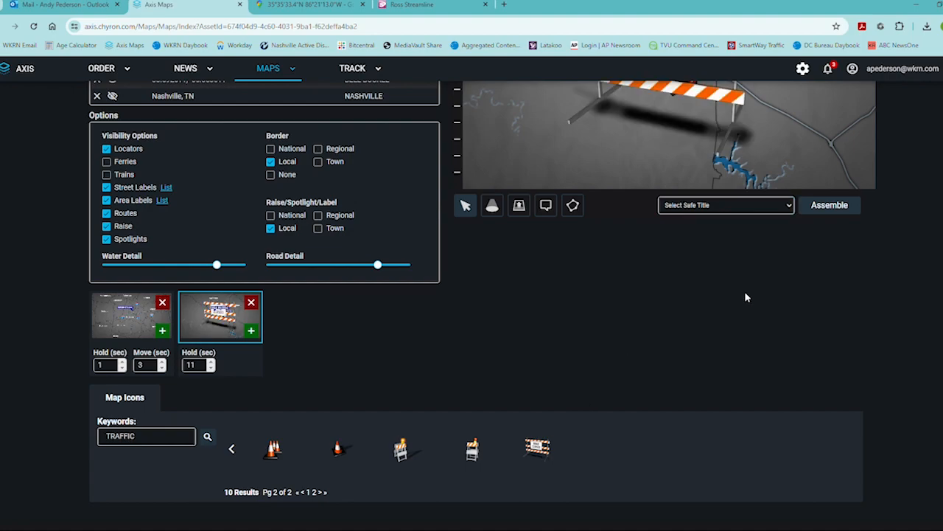
# Try shrinking the Road Closed barricade to 86 units and delete that copy.
pyautogui.scroll(2, 748, 295)
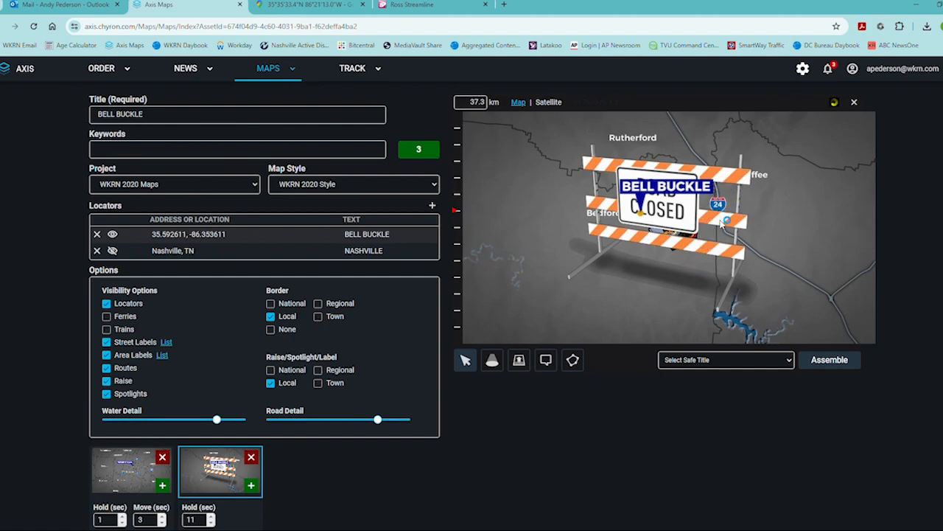
pyautogui.click(735, 226)
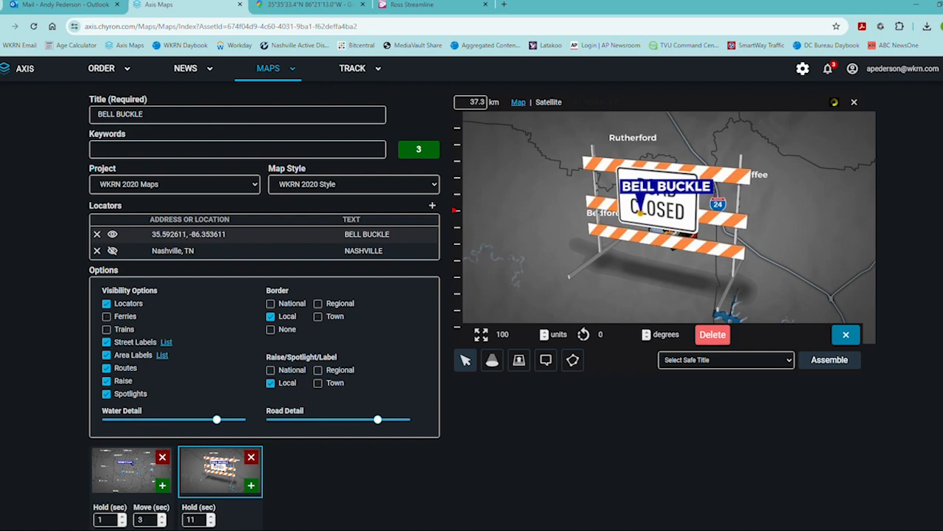
pyautogui.click(549, 336)
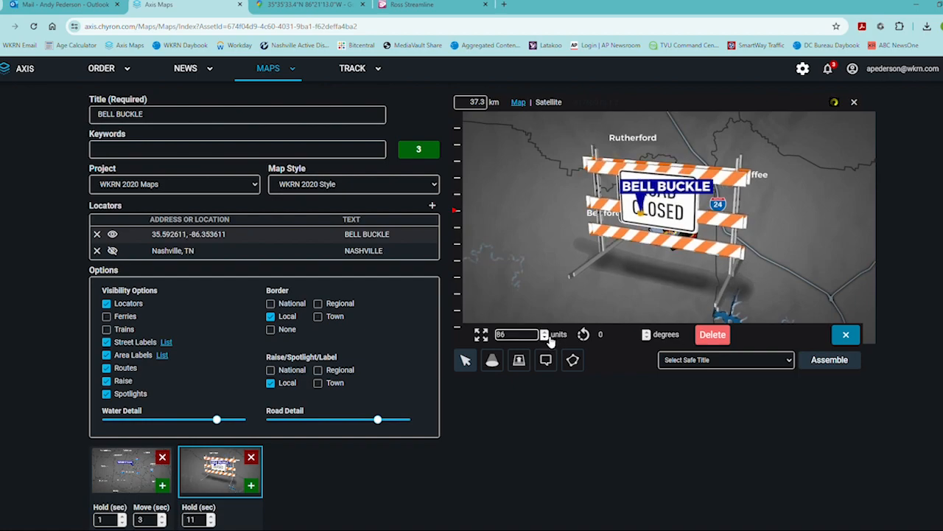
pyautogui.click(720, 337)
pyautogui.click(720, 336)
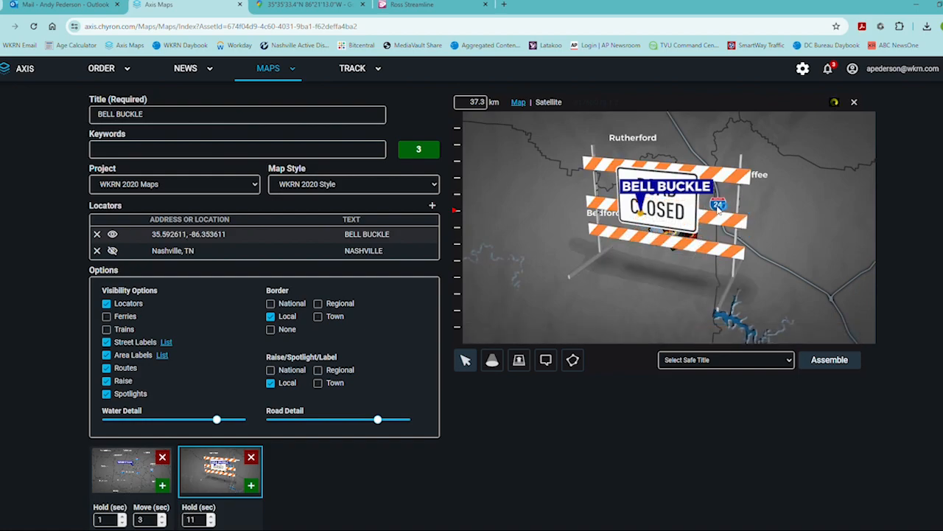
# Move the remaining Road Closed barricade to the right of the Bell Buckle label and delete it.
pyautogui.click(697, 243)
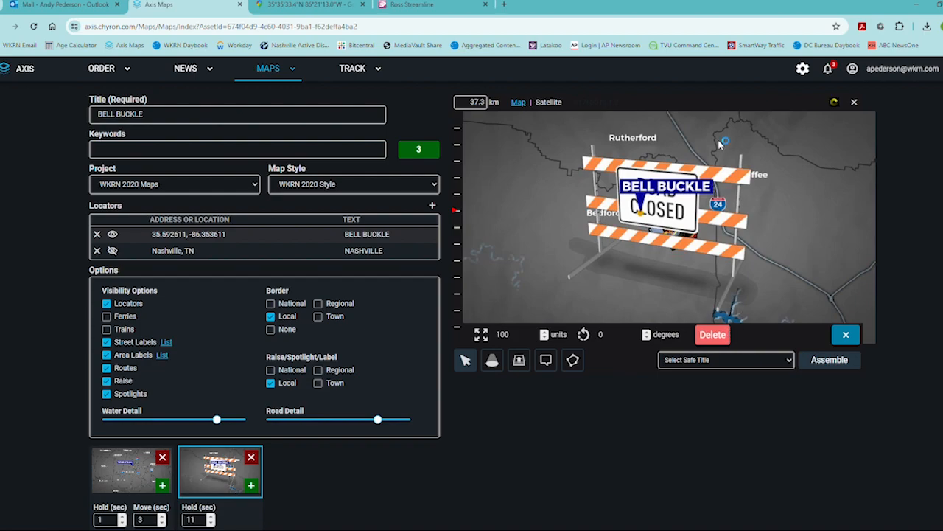
pyautogui.moveTo(712, 182); pyautogui.dragTo(802, 178)
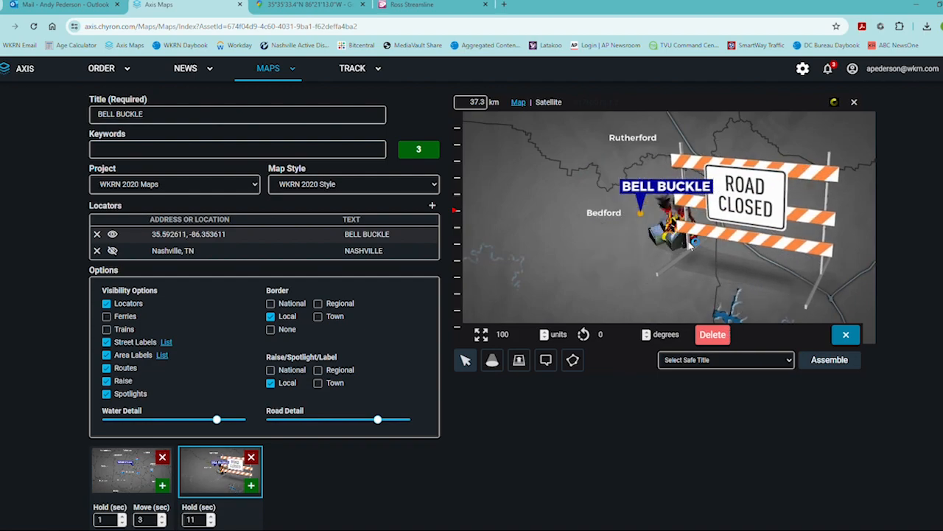
pyautogui.click(846, 334)
pyautogui.click(665, 241)
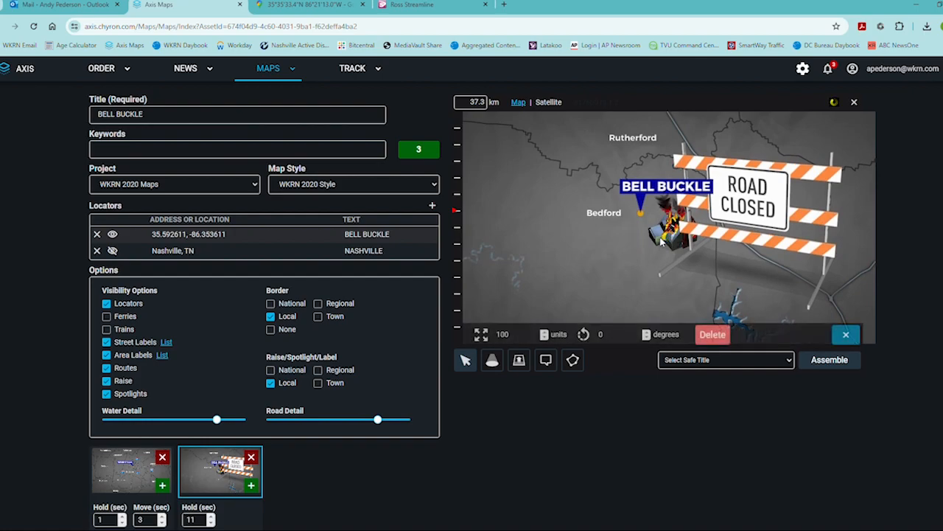
pyautogui.click(715, 336)
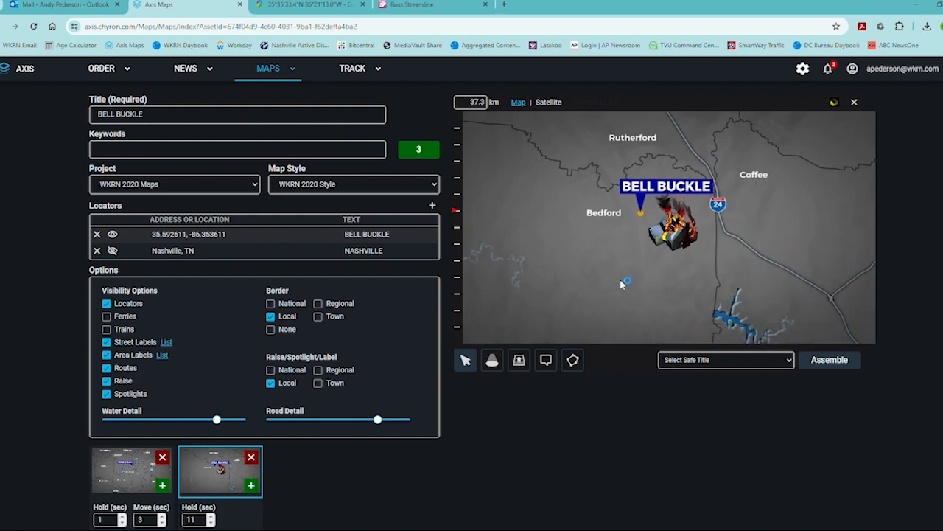
# Delete the burning house icon and add the Road Closed barricade to the map again.
pyautogui.click(672, 225)
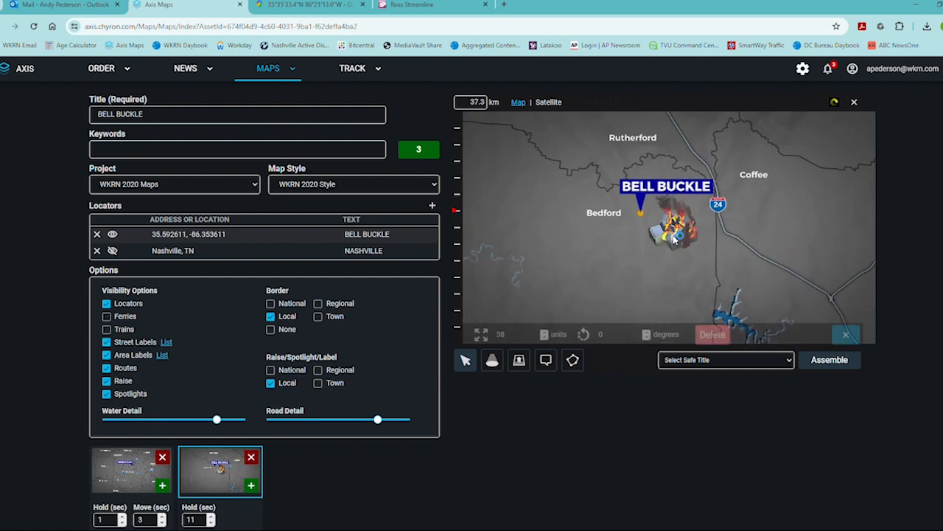
pyautogui.click(707, 334)
pyautogui.scroll(-3, 398, 469)
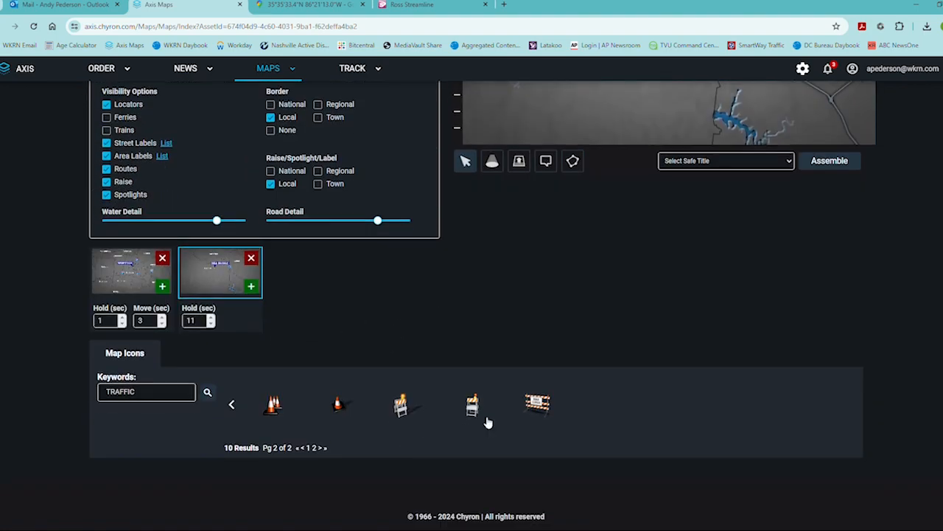
pyautogui.click(540, 410)
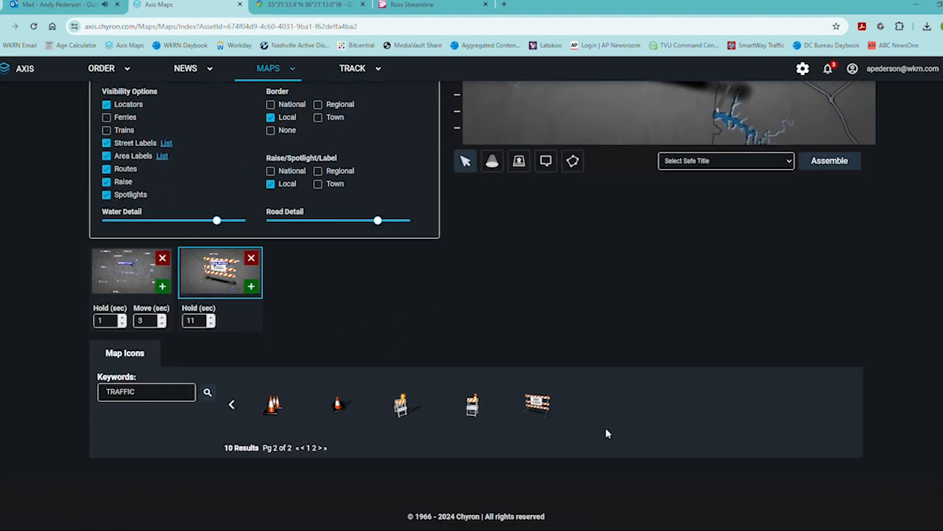
# Pull the duplicate Road Closed barricade off the other one and delete it.
pyautogui.scroll(3, 606, 426)
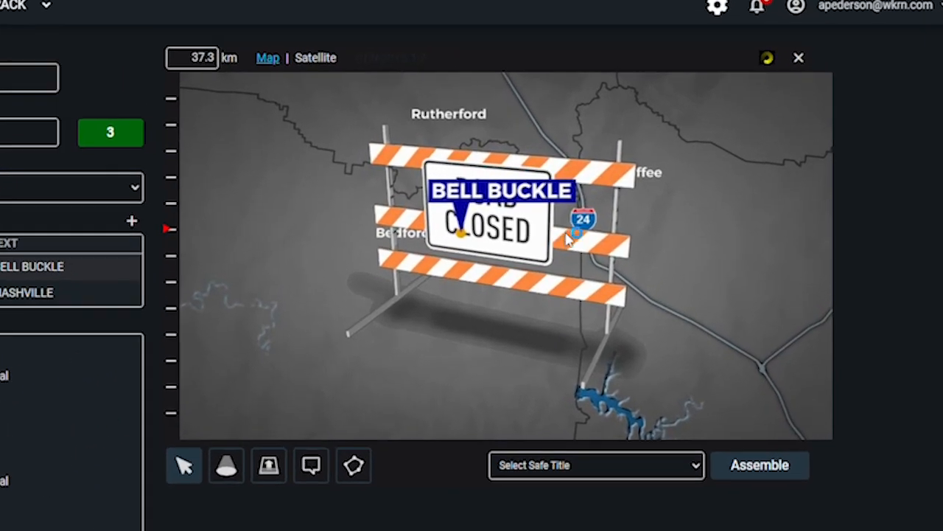
pyautogui.moveTo(538, 235); pyautogui.dragTo(623, 244)
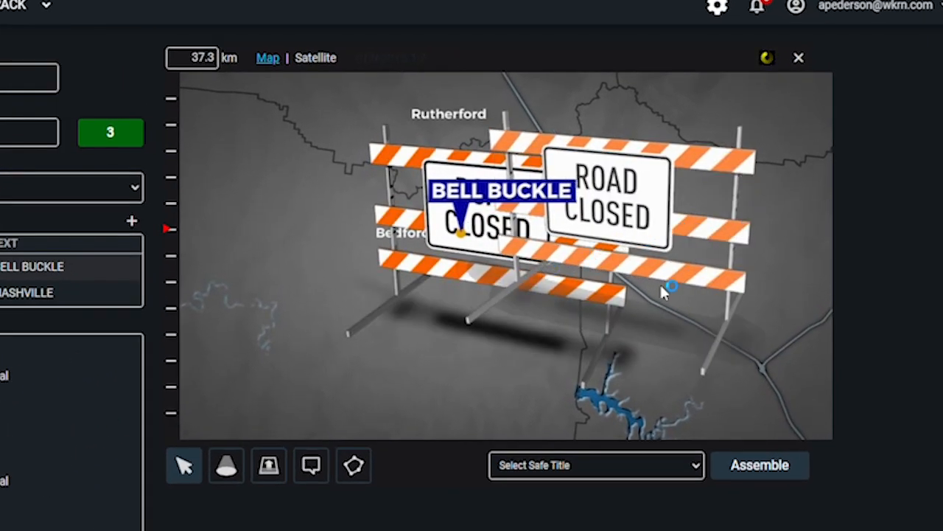
pyautogui.click(712, 234)
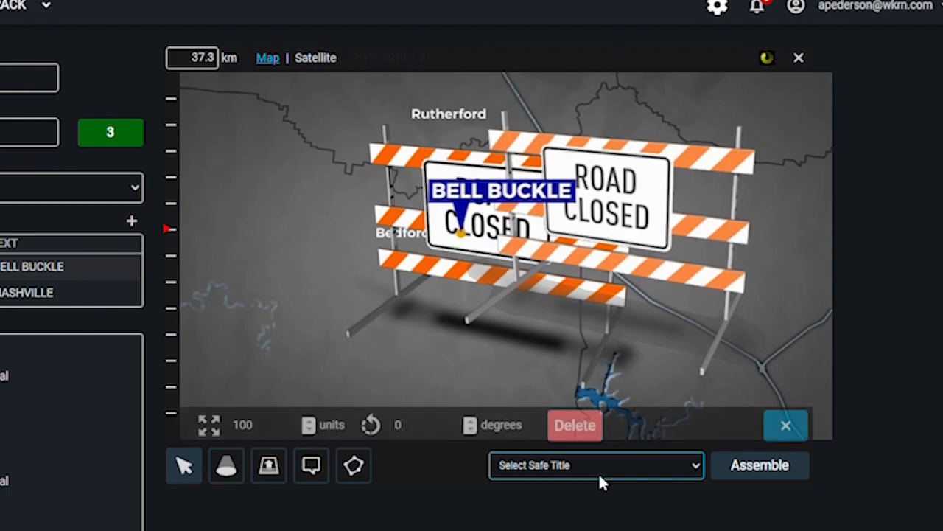
pyautogui.click(576, 427)
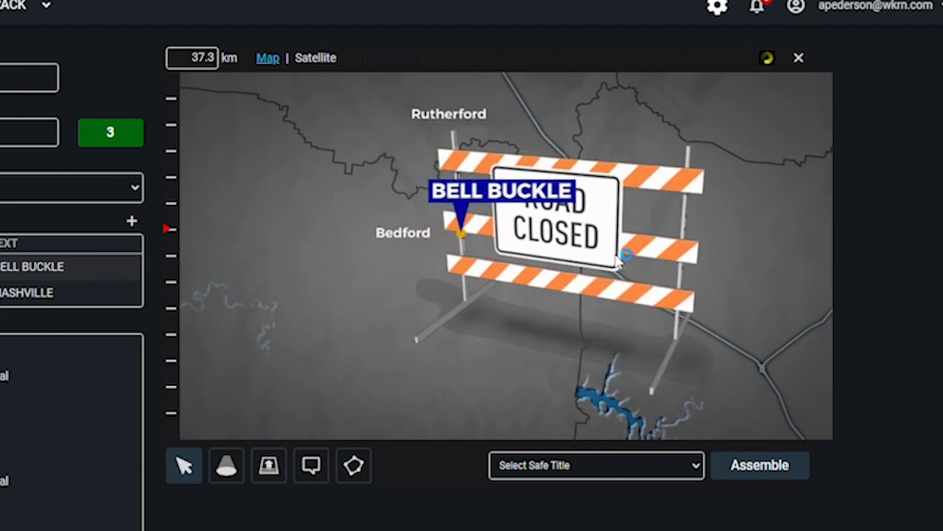
# Set the Road Closed barricade's size to 37 units and place it over the road just southeast of the I-24 shield.
pyautogui.click(618, 261)
pyautogui.moveTo(313, 435); pyautogui.dragTo(313, 435)
pyautogui.moveTo(569, 269); pyautogui.dragTo(594, 264)
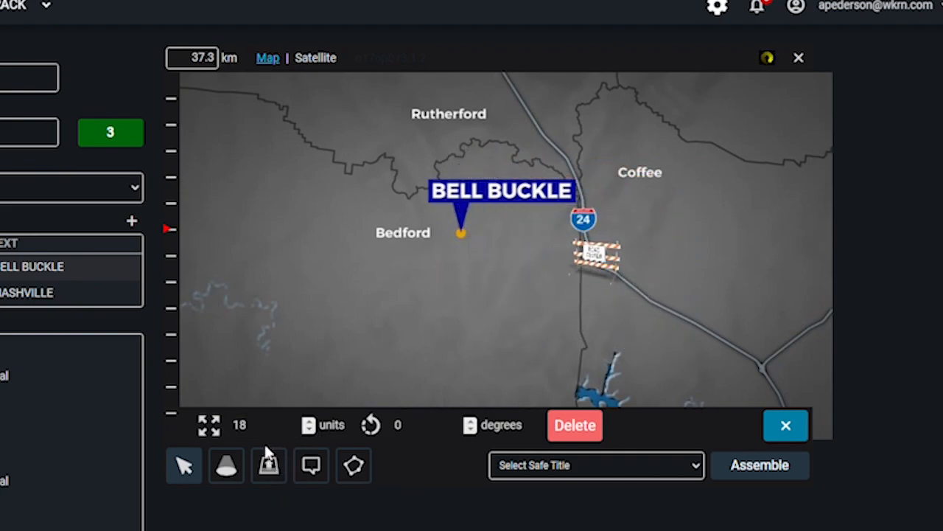
pyautogui.click(312, 431)
pyautogui.click(312, 422)
pyautogui.moveTo(312, 424); pyautogui.dragTo(312, 423)
pyautogui.moveTo(591, 263); pyautogui.dragTo(631, 276)
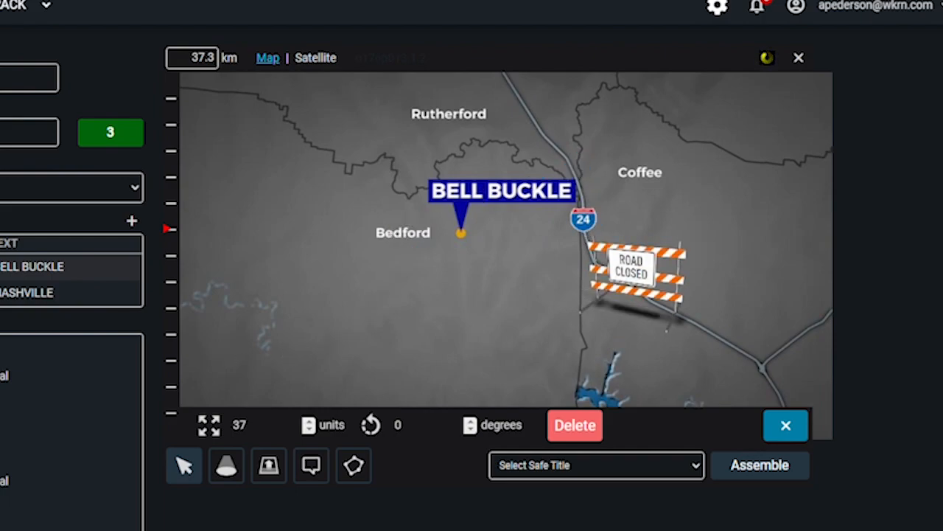
# Hide the Bell Buckle locator and reposition the Rutherford label and I-24 shield near the county line, with the map at 25.2 km.
pyautogui.click(735, 217)
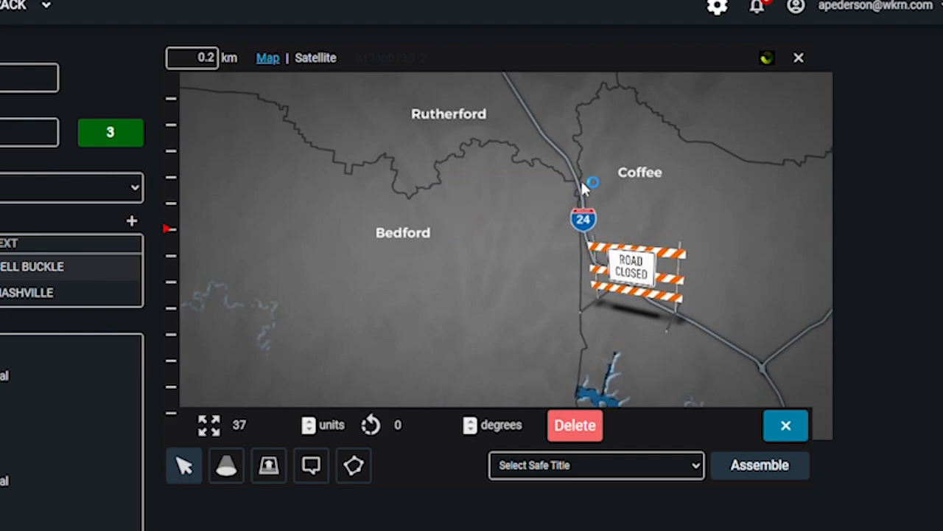
pyautogui.scroll(2, 575, 181)
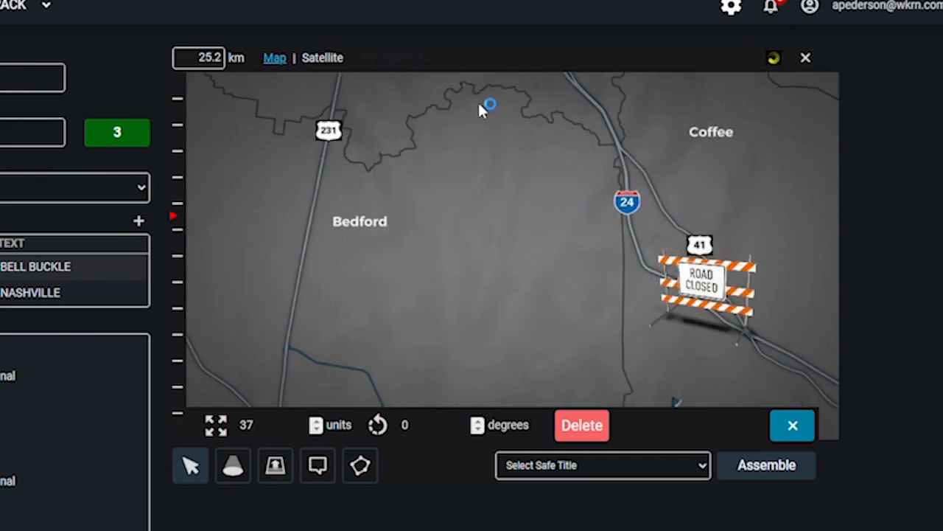
pyautogui.moveTo(550, 166); pyautogui.dragTo(497, 227)
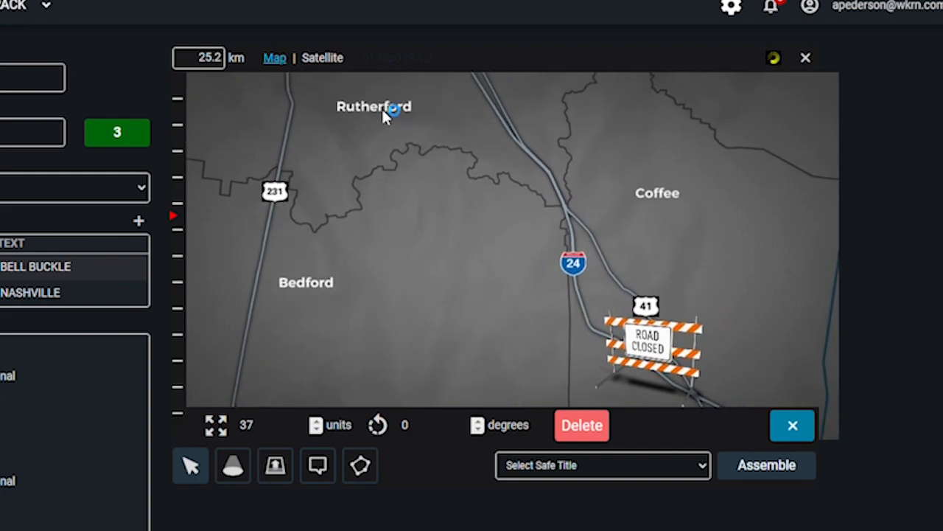
pyautogui.moveTo(433, 129); pyautogui.dragTo(473, 136)
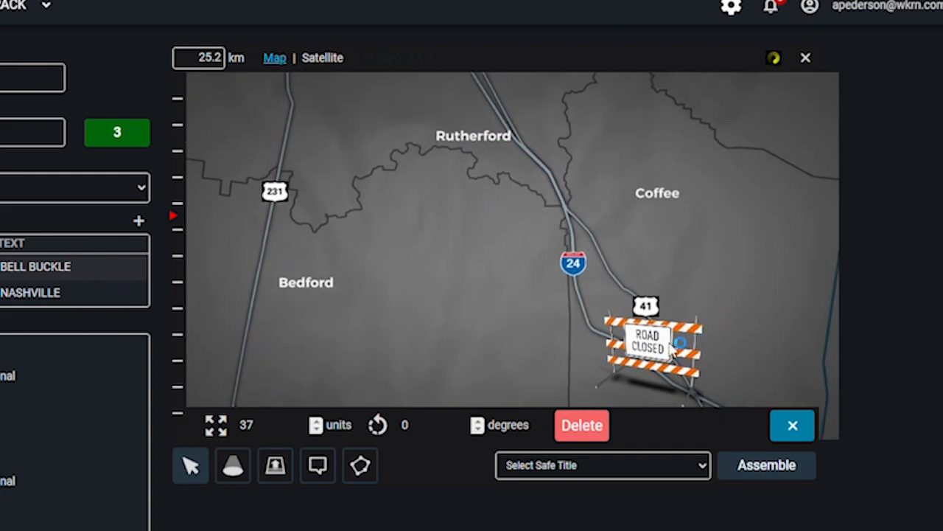
pyautogui.moveTo(579, 273); pyautogui.dragTo(532, 153)
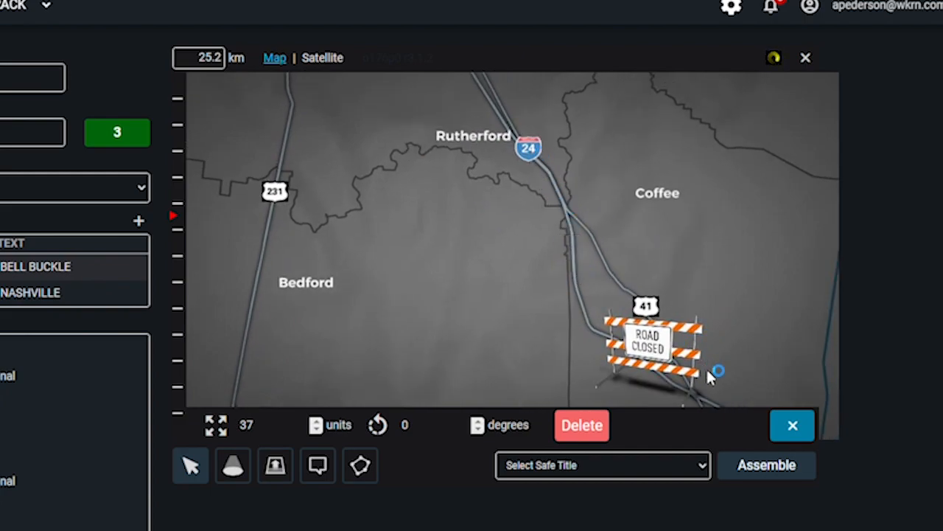
# Move the Road Closed barricade onto I-24 where Rutherford, Bedford and Coffee counties meet.
pyautogui.moveTo(664, 368); pyautogui.dragTo(569, 222)
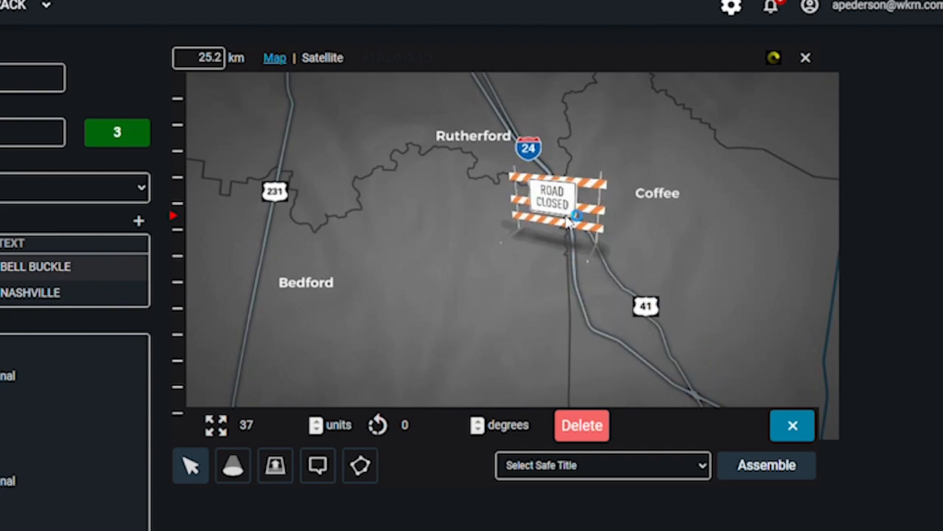
pyautogui.scroll(2, 567, 216)
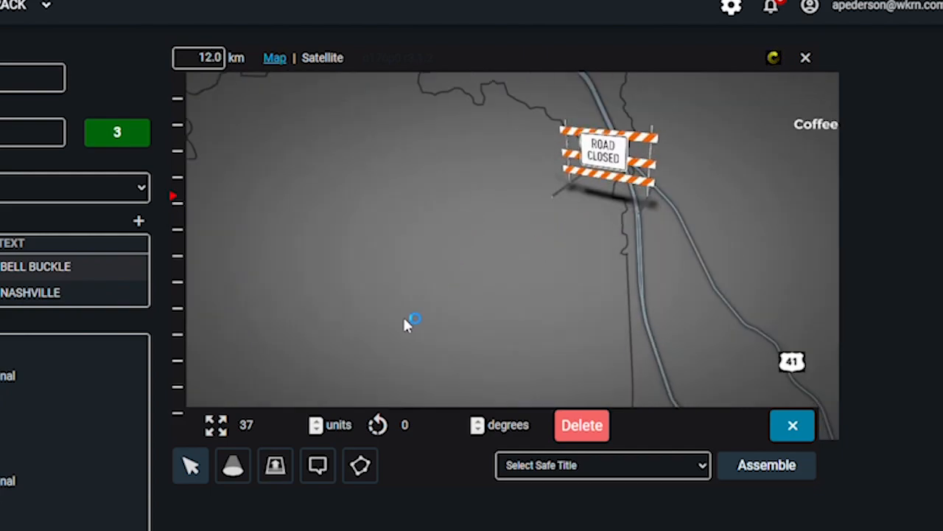
pyautogui.scroll(-2, 391, 336)
# Rearrange the Coffee and Rutherford labels around the barricade, finish editing the icon, and frame the map at 15.3 km.
pyautogui.moveTo(734, 290); pyautogui.dragTo(668, 206)
pyautogui.moveTo(331, 169); pyautogui.dragTo(322, 157)
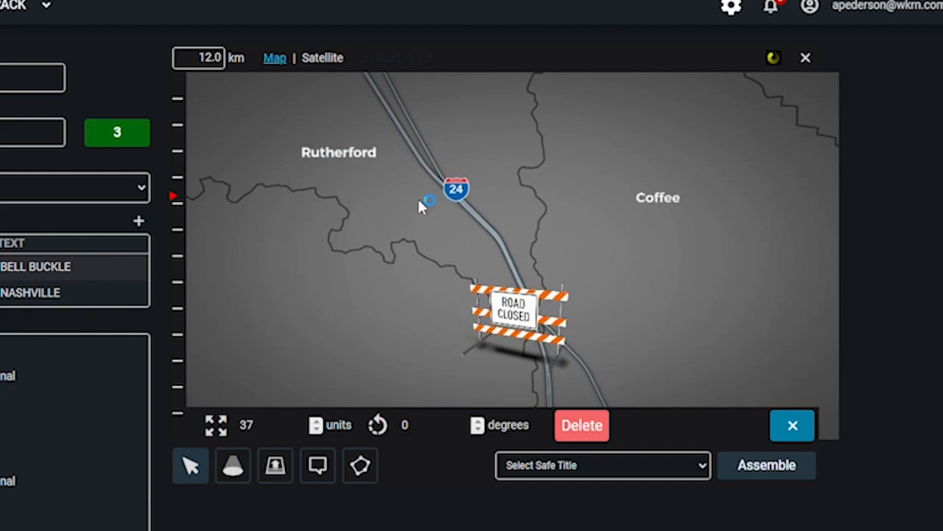
pyautogui.moveTo(700, 343); pyautogui.dragTo(688, 306)
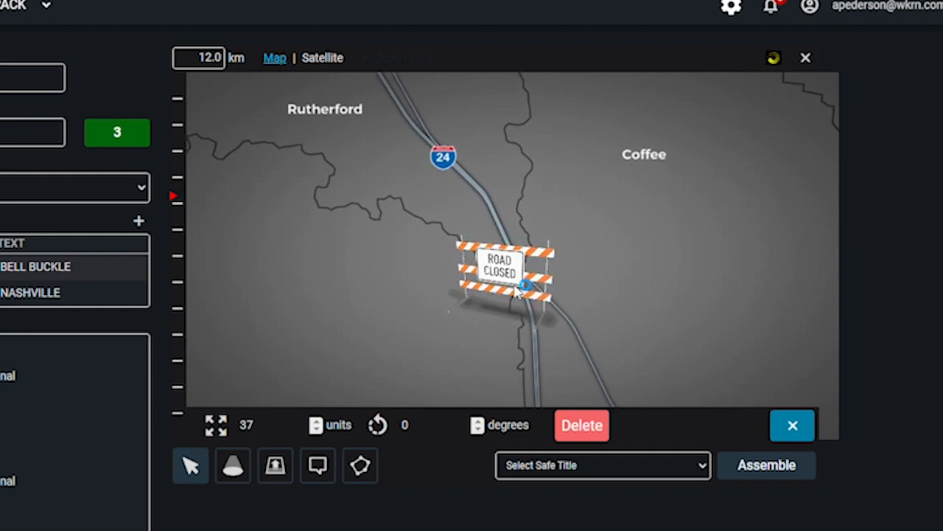
pyautogui.click(792, 426)
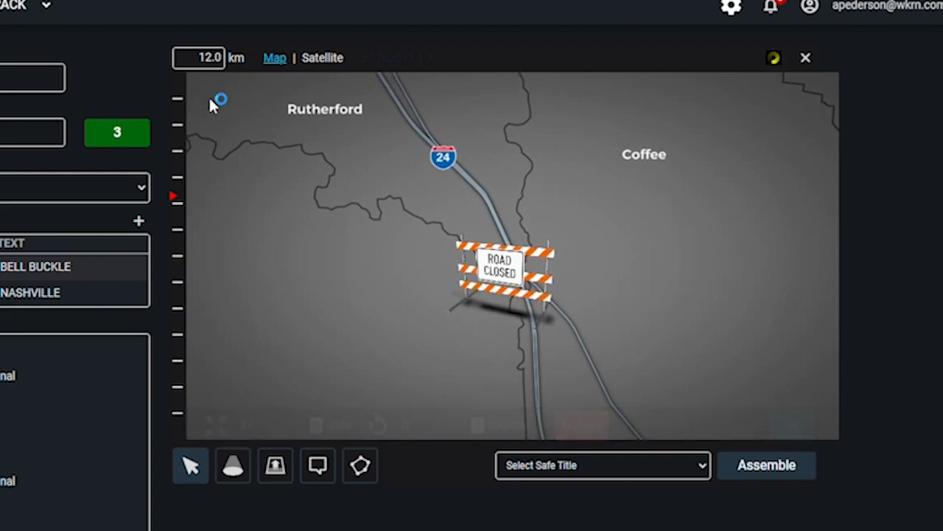
pyautogui.scroll(-4, 314, 346)
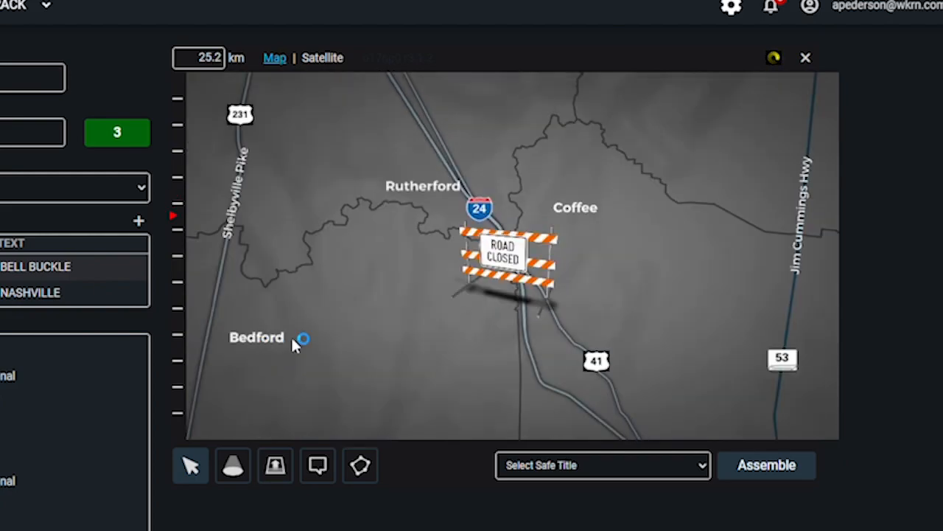
pyautogui.scroll(2, 418, 304)
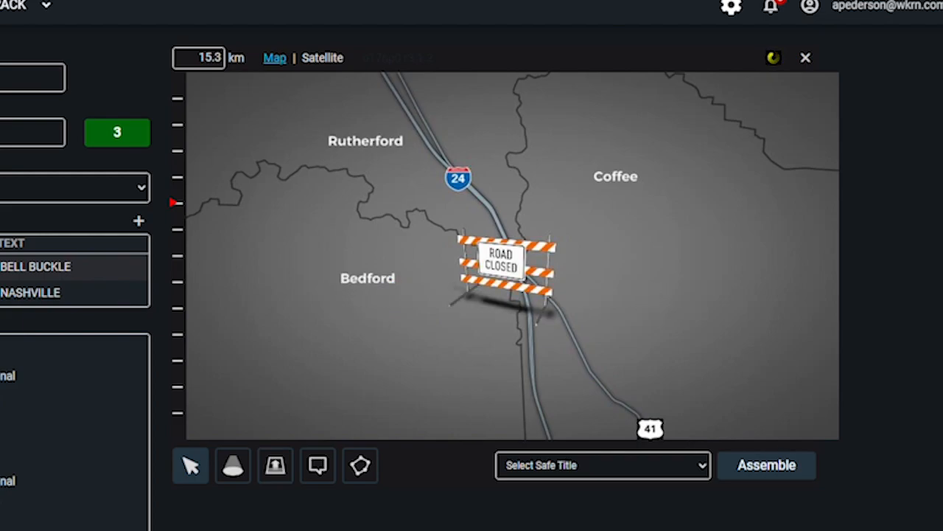
# Title the map TEST ROAD CLOSED and remove the US 41 shield southeast of the barricade.
pyautogui.click(22, 78)
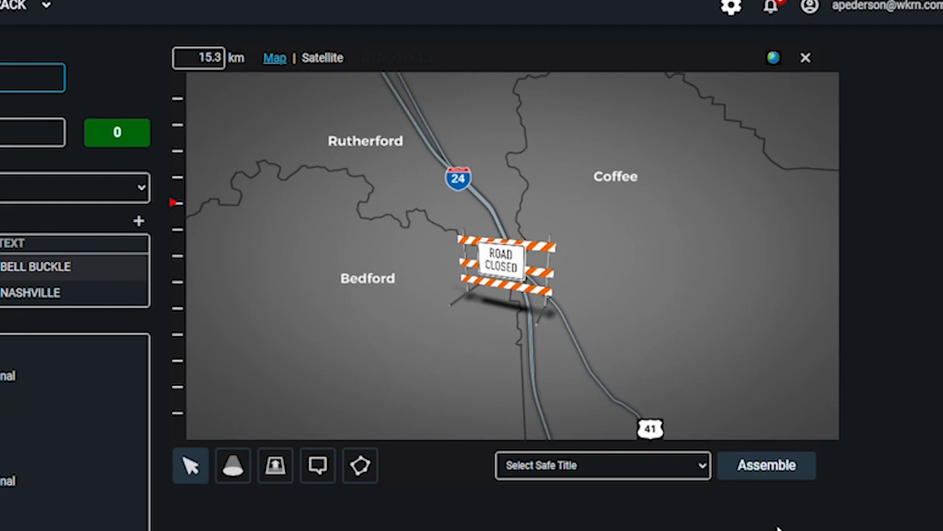
pyautogui.click(650, 432)
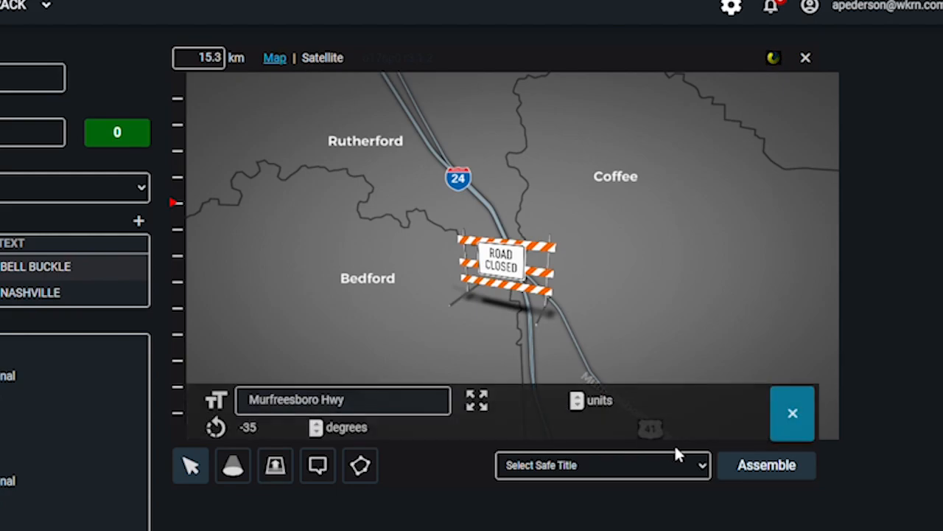
pyautogui.click(792, 414)
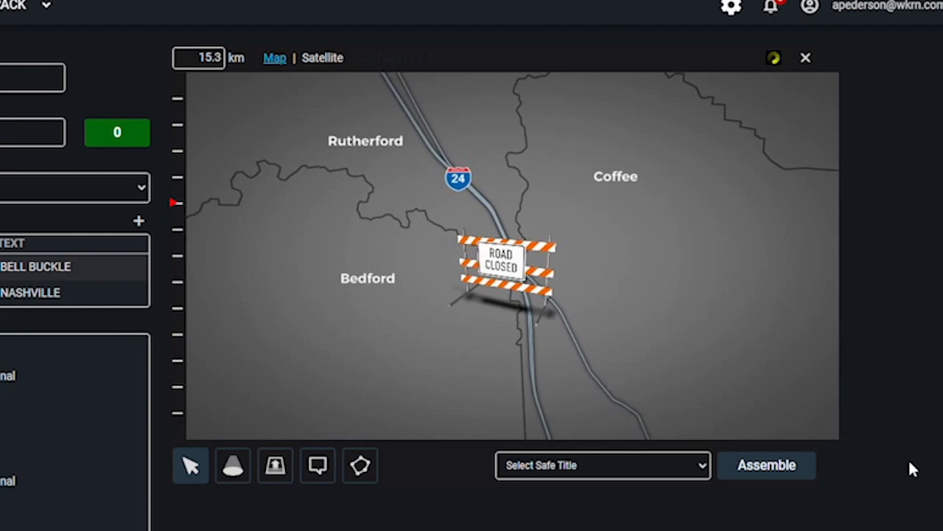
# Assemble the road closure map animation and open the finished BELL BUCKLE animation in Track from the notifications.
pyautogui.click(784, 473)
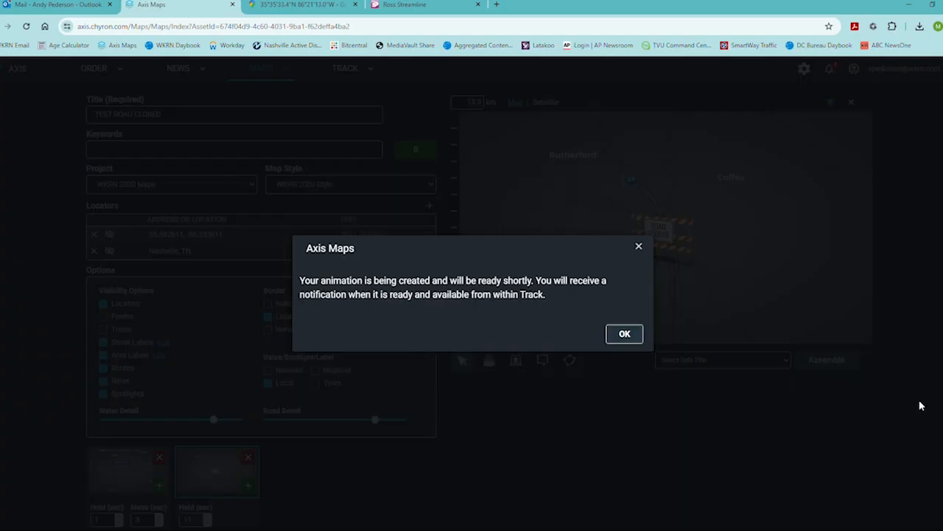
pyautogui.click(626, 333)
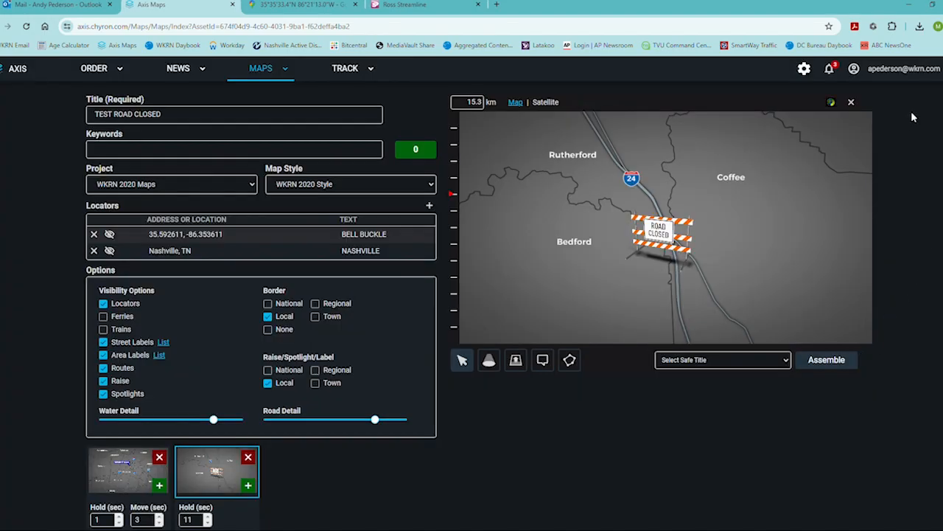
pyautogui.click(829, 70)
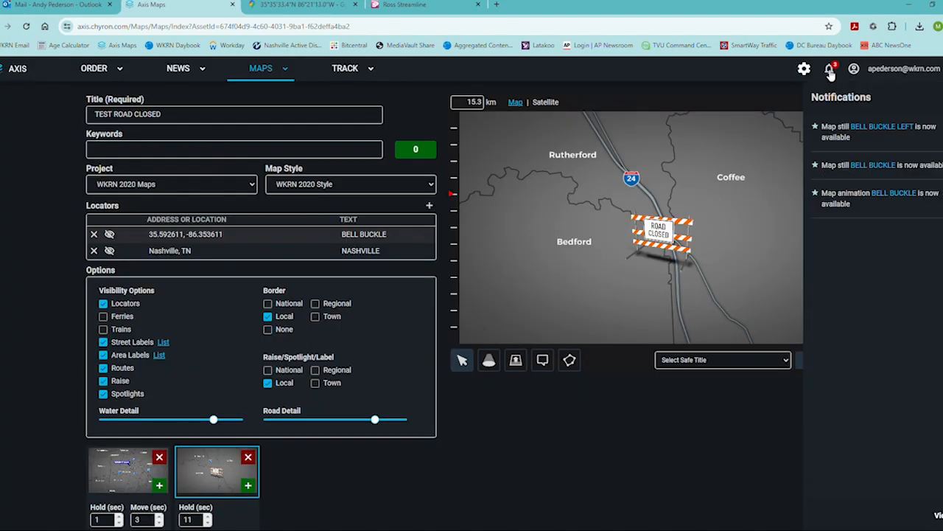
pyautogui.click(900, 196)
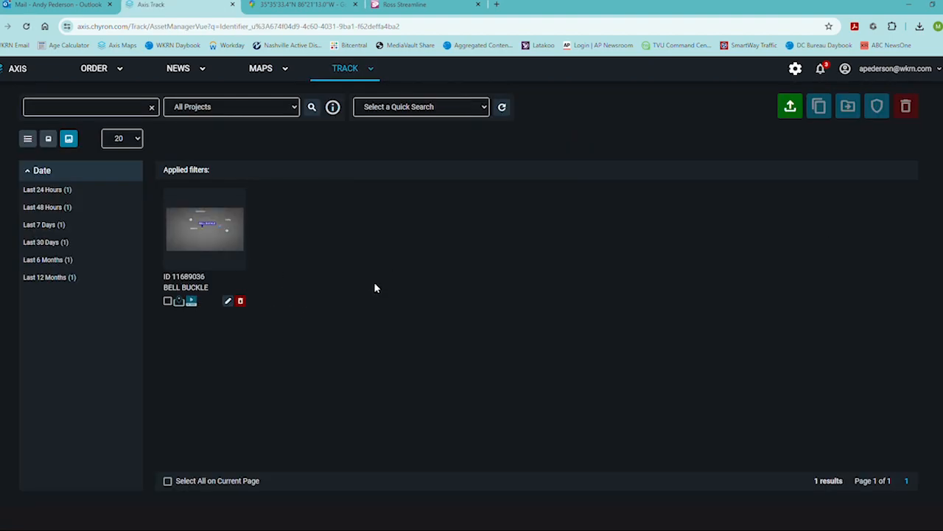
pyautogui.click(208, 246)
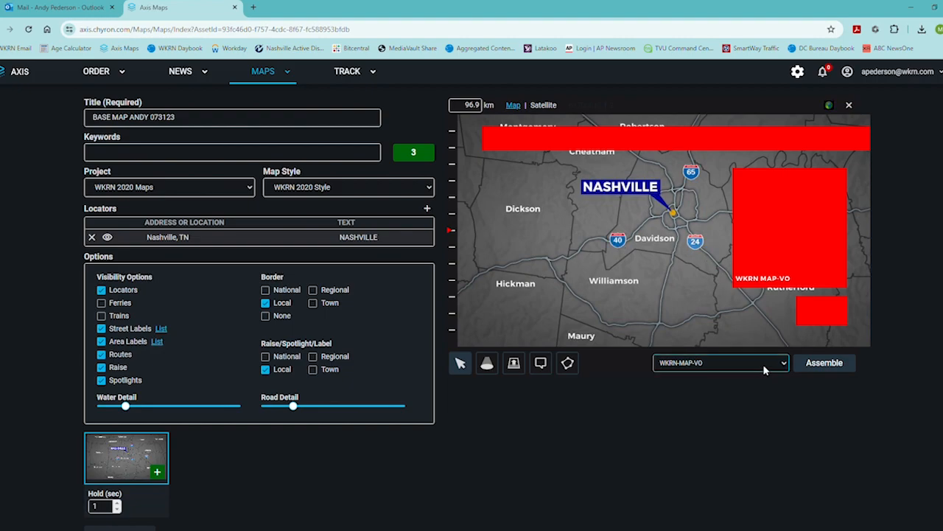
# Clear the WKRN-MAP-VO safe title from the Nashville base map and try toggling the visibility of area labels and locators.
pyautogui.click(683, 381)
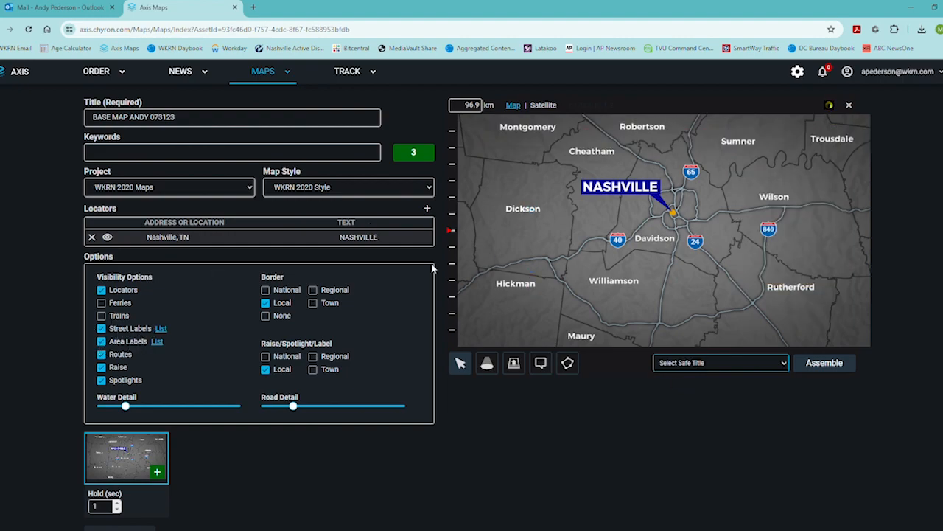
pyautogui.click(101, 341)
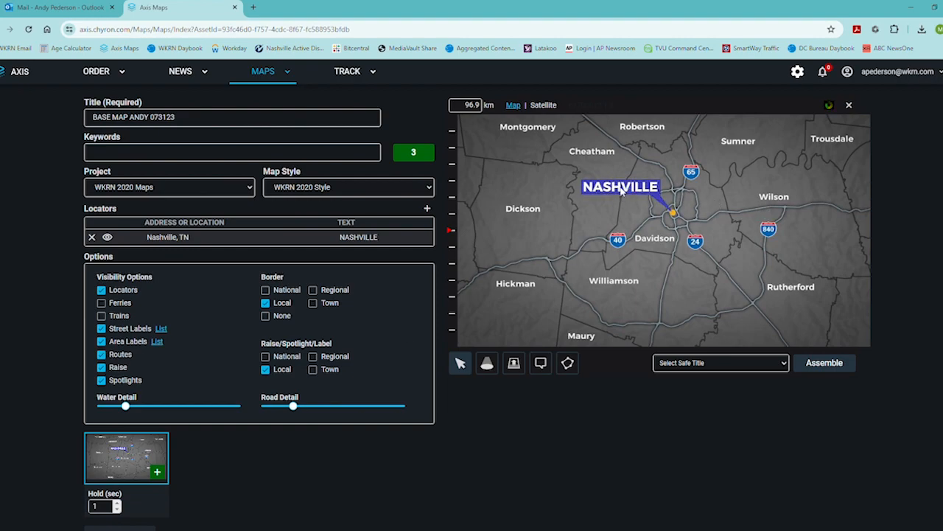
pyautogui.click(101, 289)
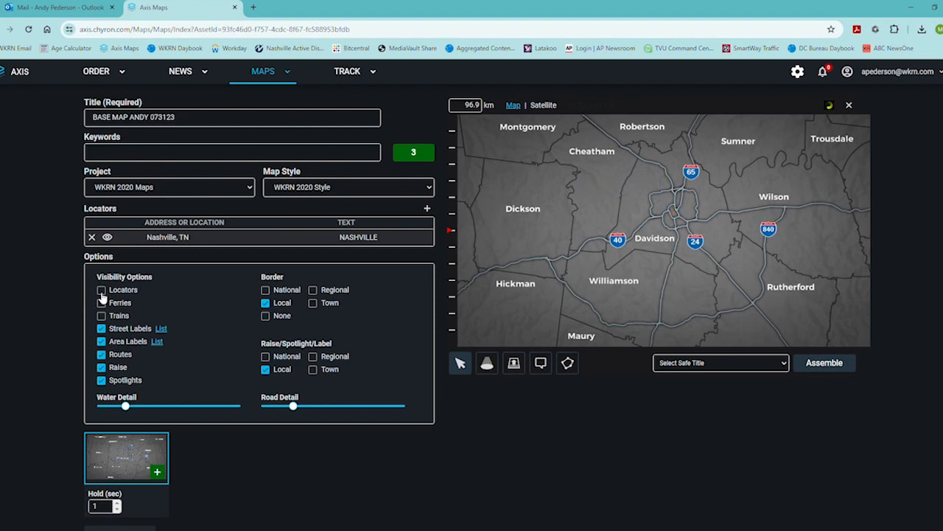
pyautogui.click(101, 292)
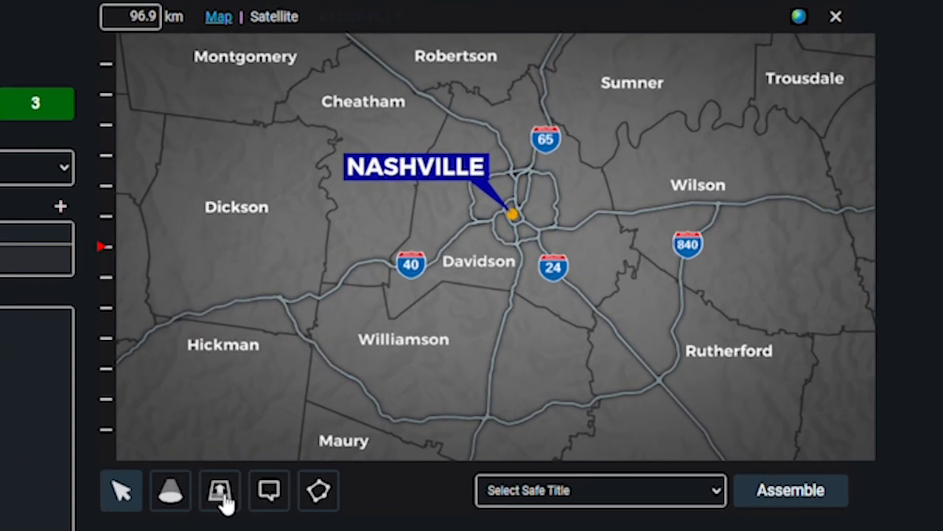
# Use the Raise tool on the Nashville base map to raise Dickson County.
pyautogui.click(226, 501)
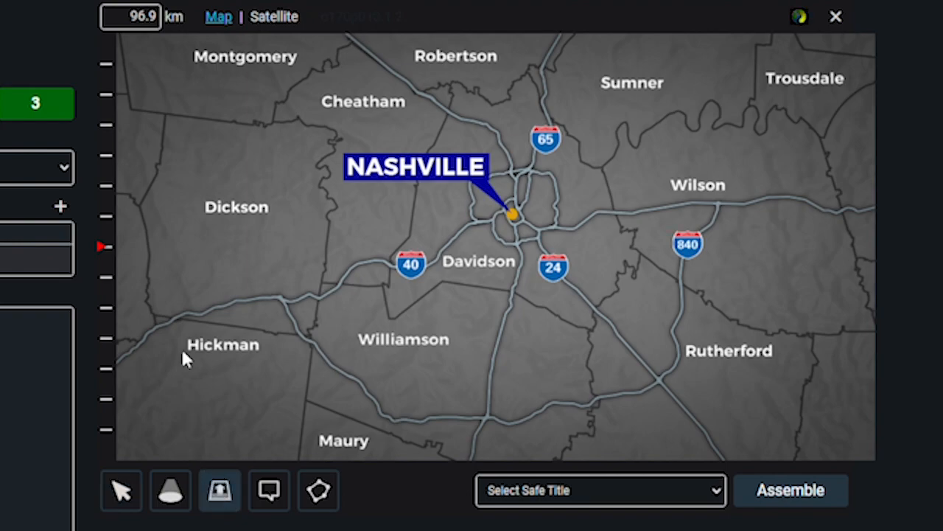
pyautogui.click(286, 246)
pyautogui.click(408, 329)
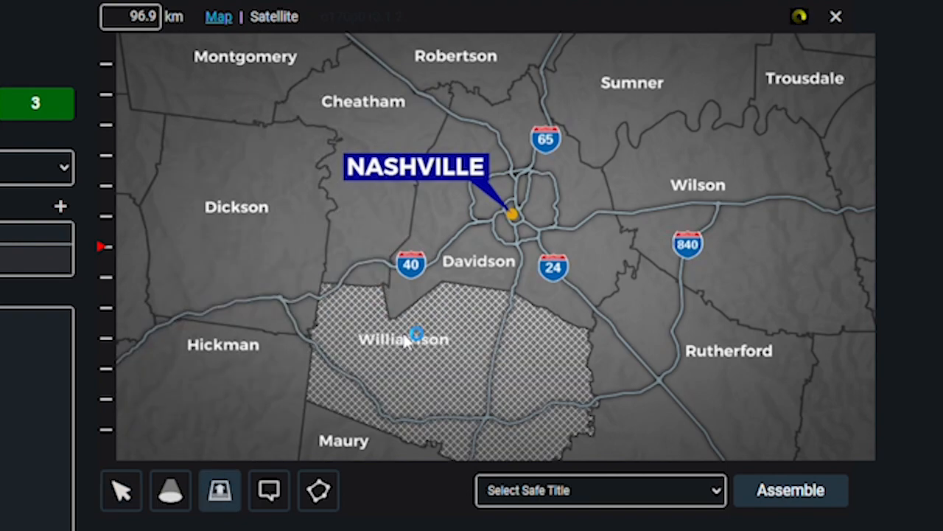
pyautogui.click(373, 223)
pyautogui.click(282, 246)
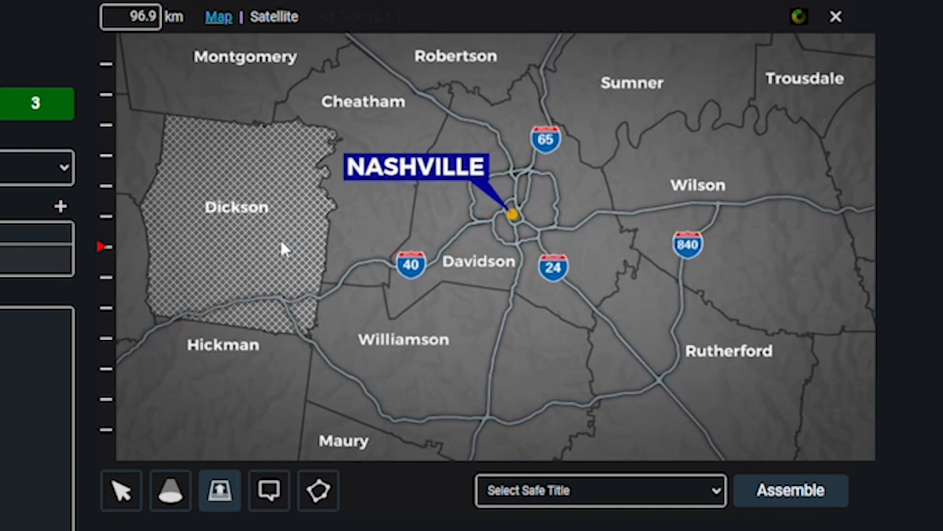
pyautogui.click(282, 243)
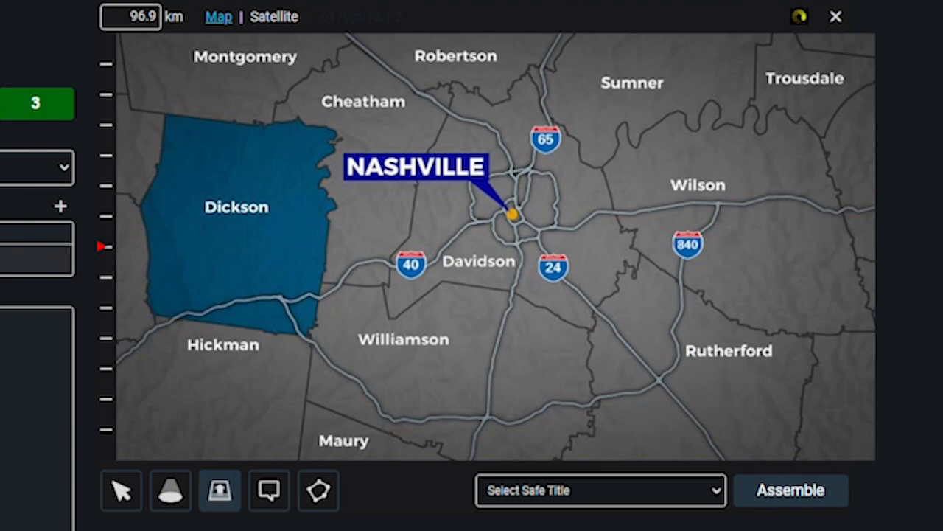
# Apply a spotlight and a raise to Williamson County, and clear the county highlights from the map.
pyautogui.click(171, 490)
pyautogui.click(435, 352)
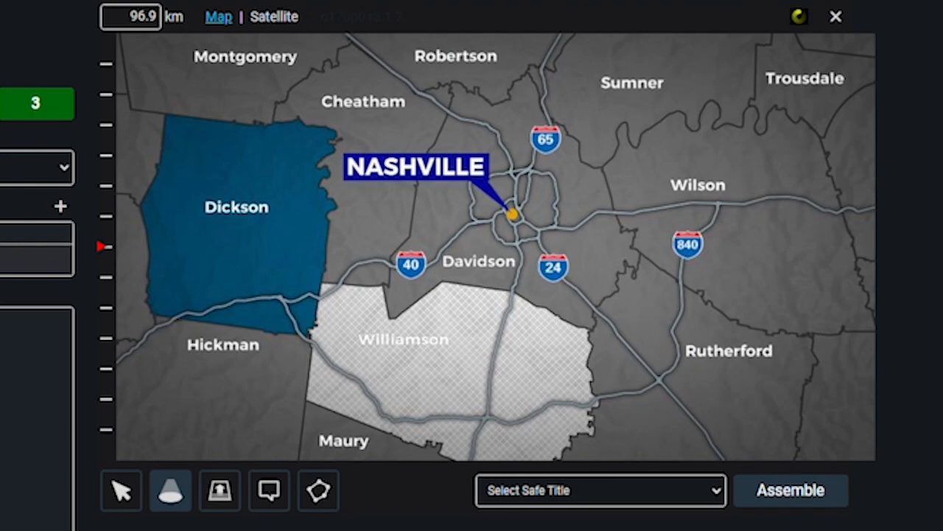
pyautogui.click(220, 492)
pyautogui.click(454, 364)
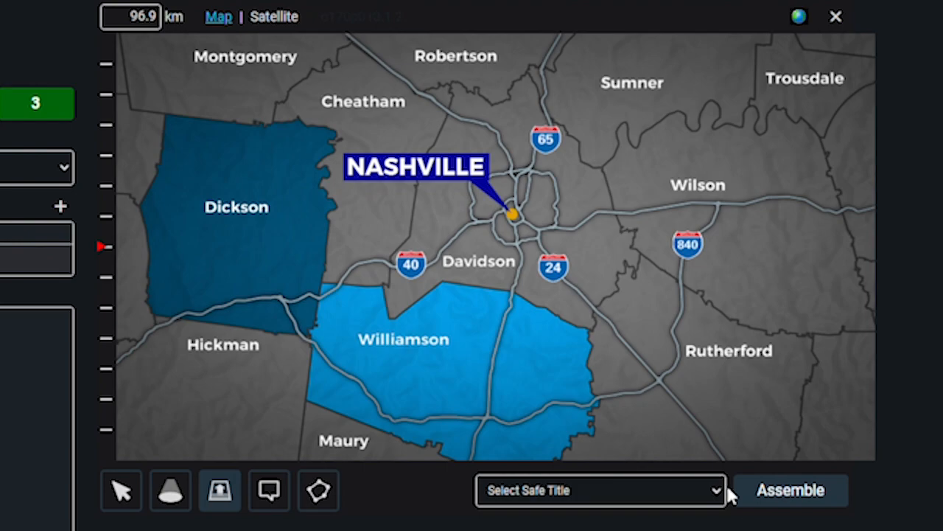
pyautogui.click(446, 366)
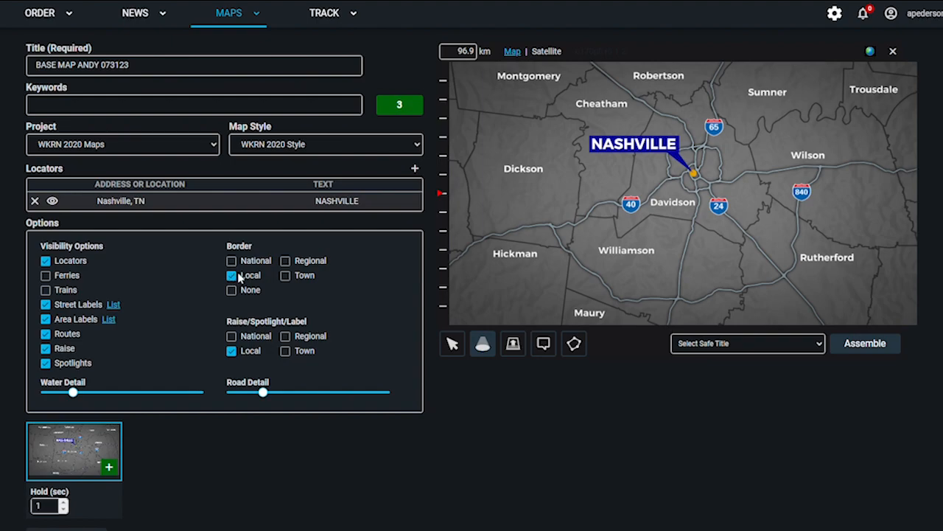
# Try the Town level for both the borders and Raise/Spotlight/Label, and return both settings to Local.
pyautogui.click(286, 277)
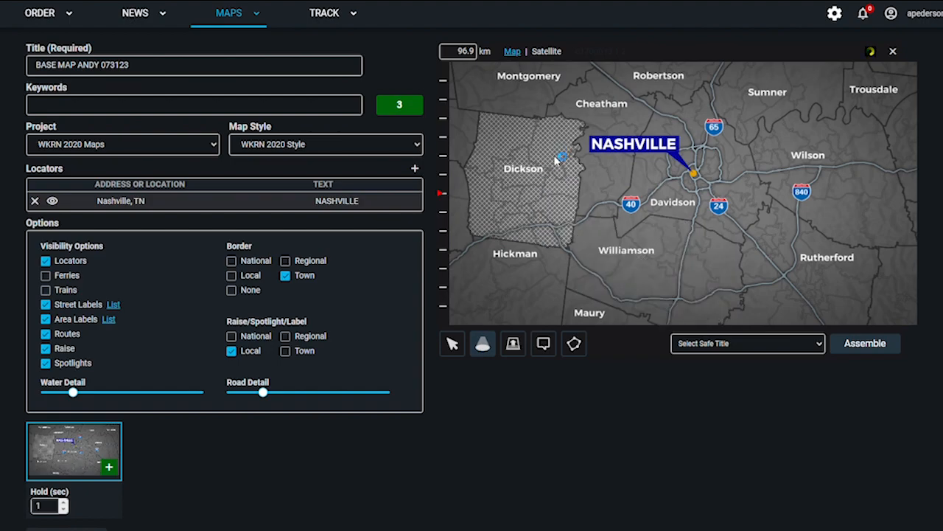
pyautogui.click(451, 344)
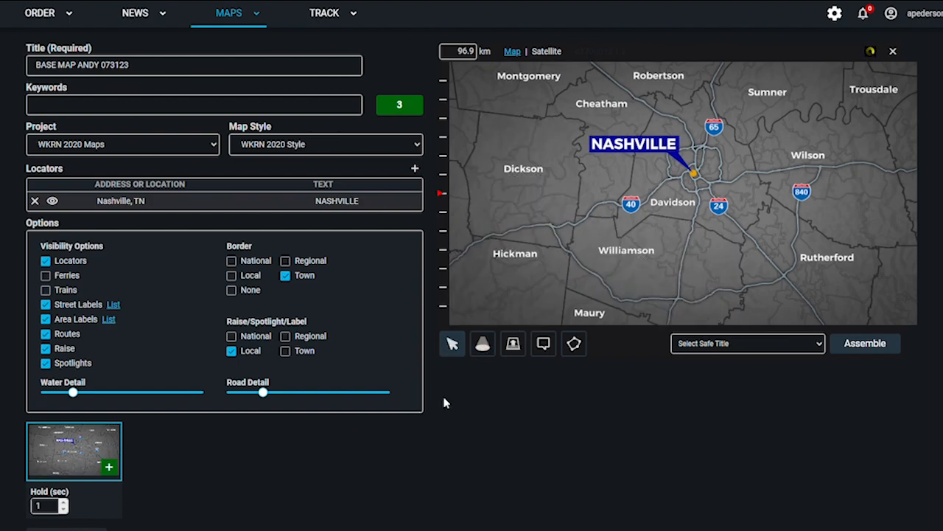
pyautogui.click(286, 350)
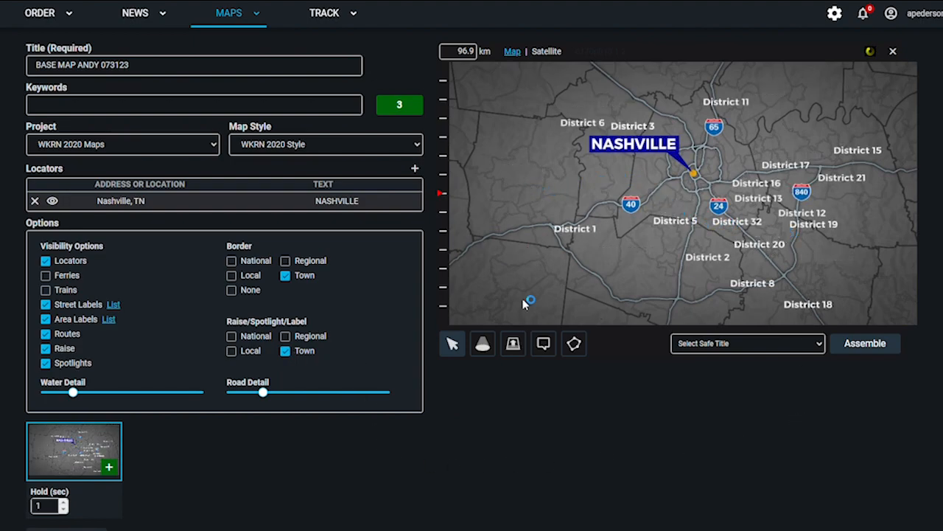
pyautogui.click(513, 344)
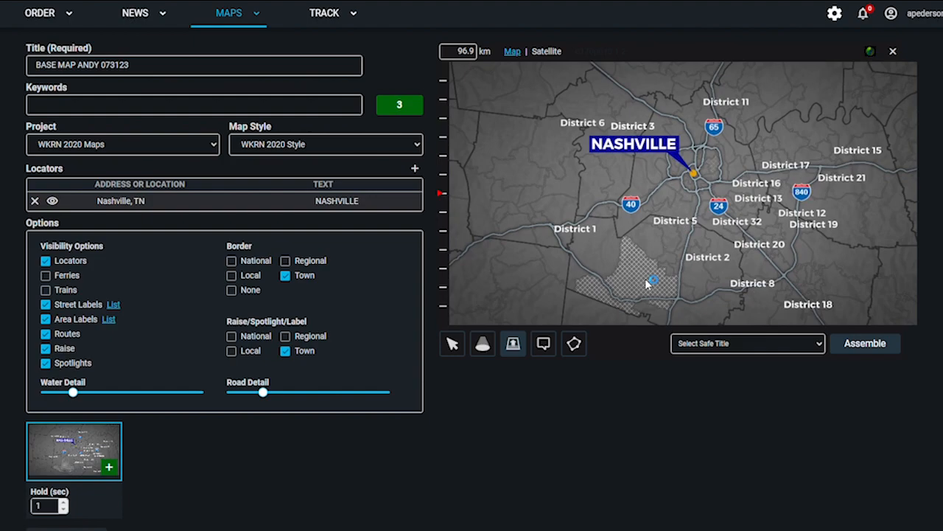
pyautogui.click(232, 351)
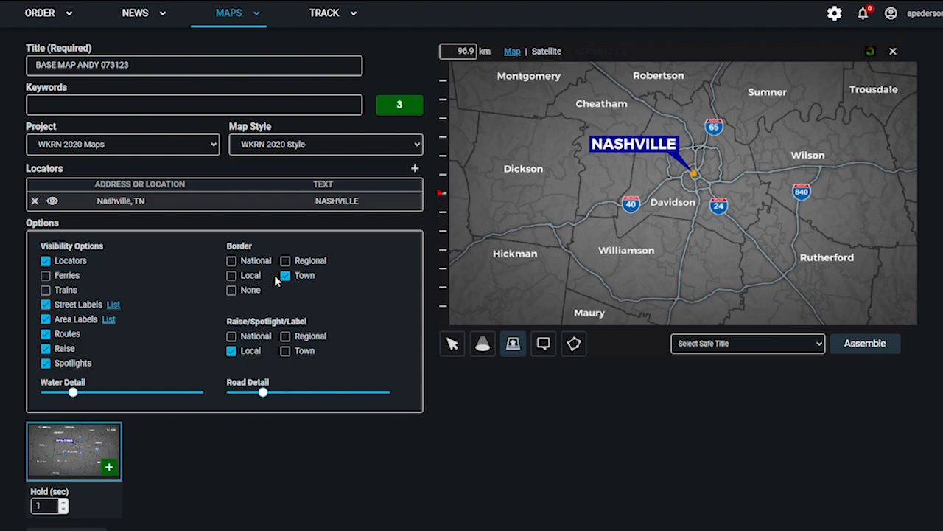
pyautogui.click(232, 276)
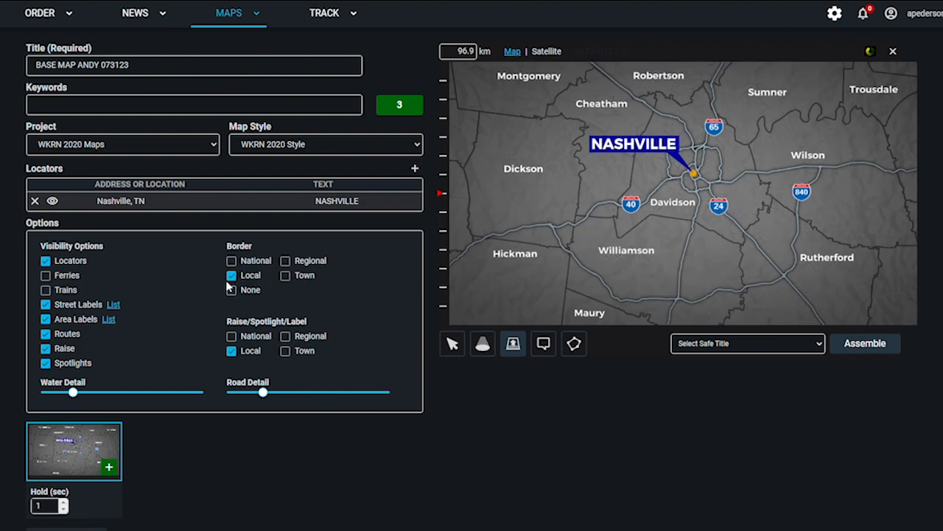
# Hide the area labels on the wide view of the eastern United States and reduce the road detail to its minimum.
pyautogui.scroll(-3, 786, 214)
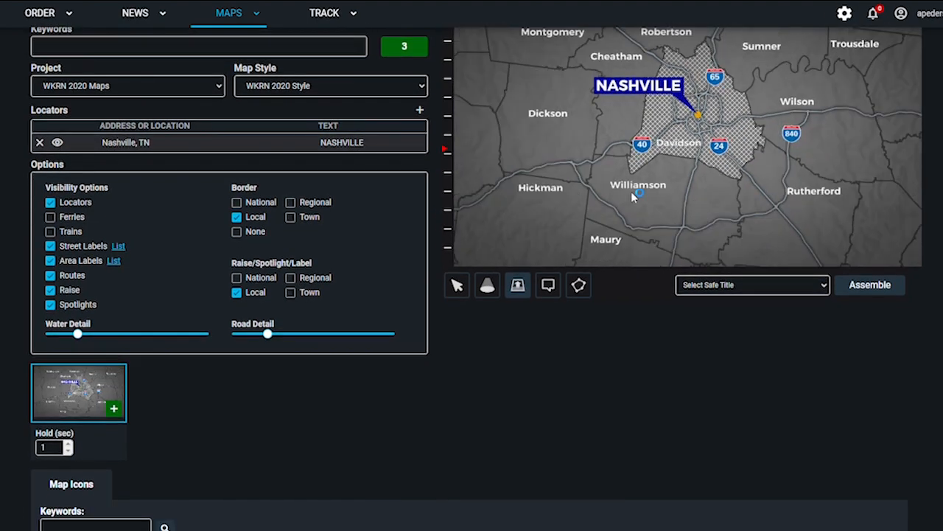
pyautogui.scroll(-2, 493, 425)
pyautogui.scroll(3, 510, 389)
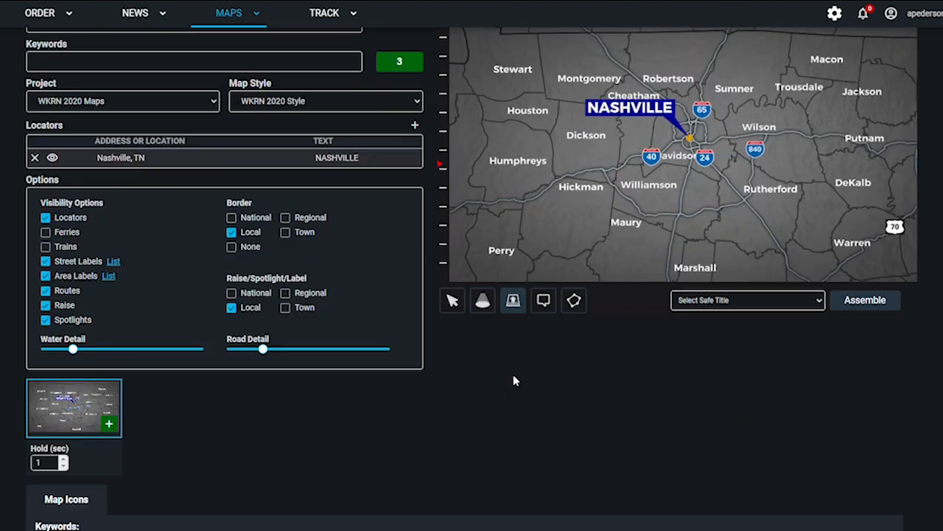
pyautogui.scroll(-1, 756, 203)
pyautogui.scroll(-3, 725, 193)
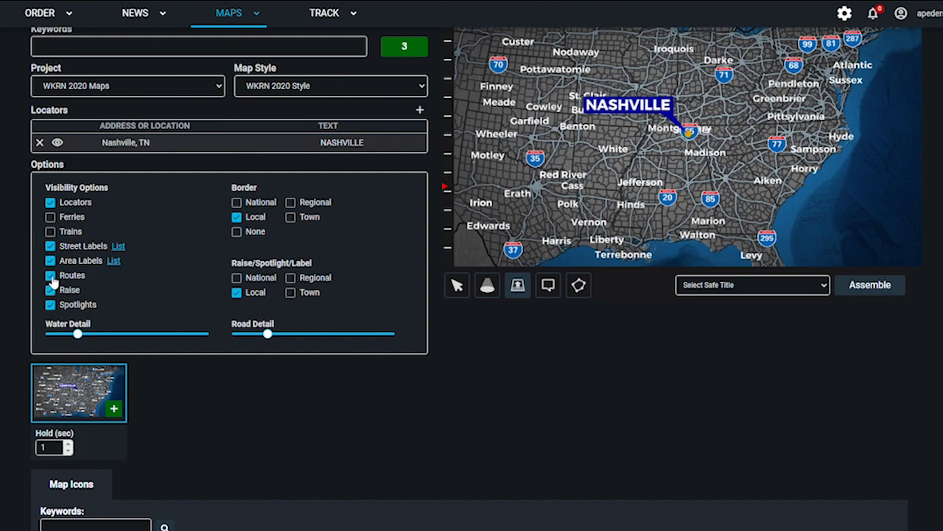
pyautogui.click(51, 261)
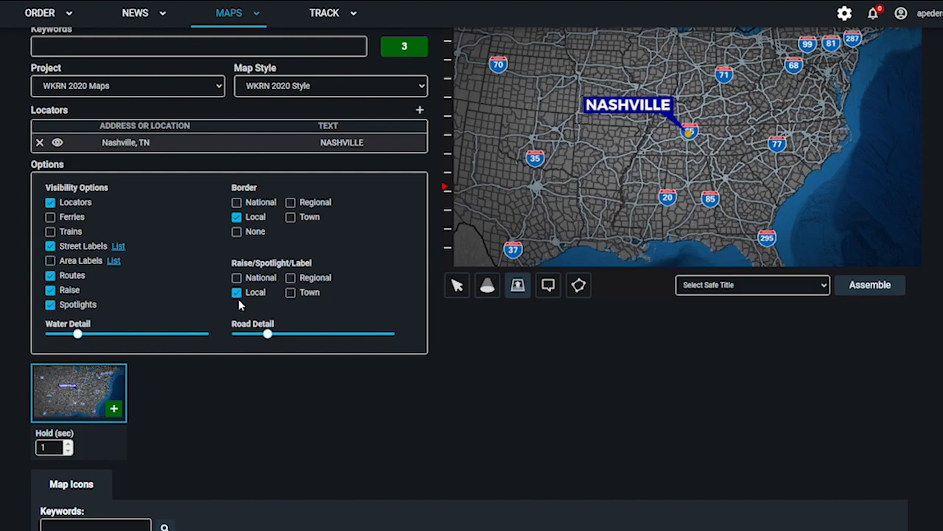
pyautogui.moveTo(273, 340); pyautogui.dragTo(231, 337)
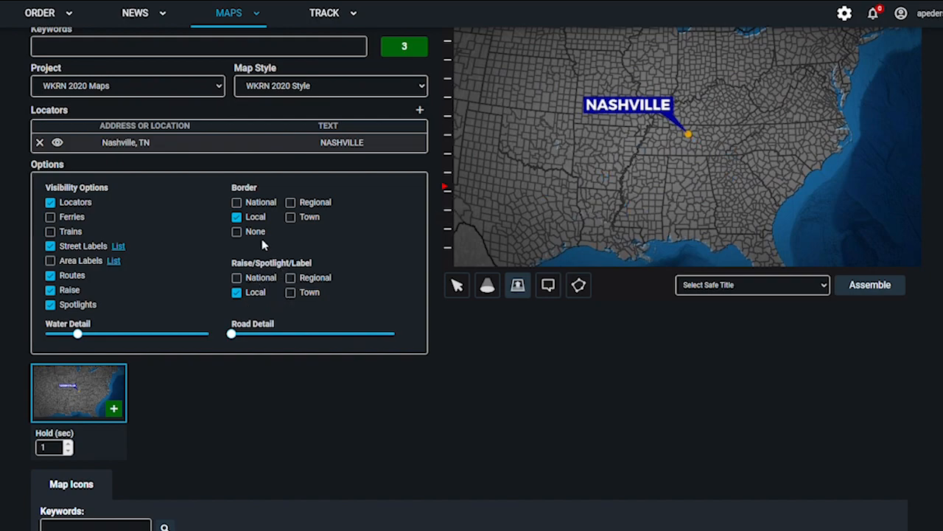
# Try Regional borders and Regional Raise/Spotlight/Label on the states around Tennessee, and return the borders to Local.
pyautogui.click(292, 204)
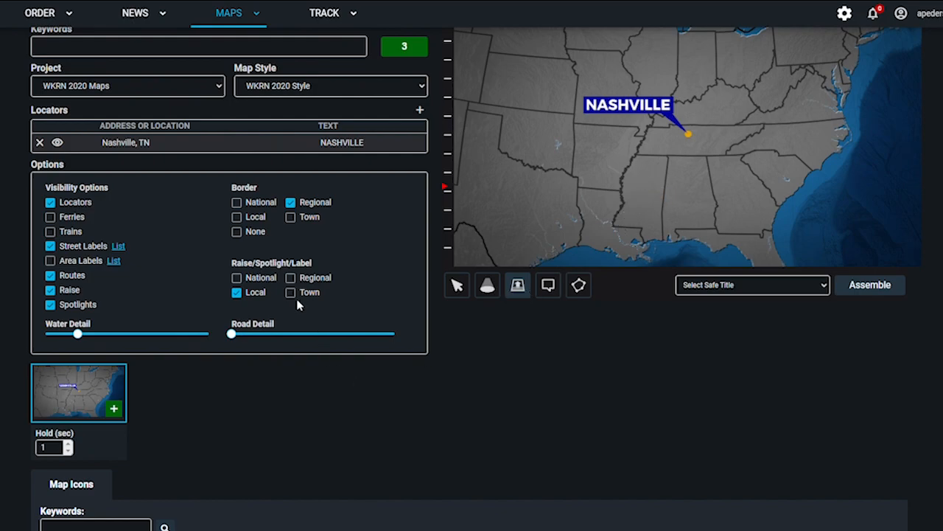
pyautogui.click(290, 277)
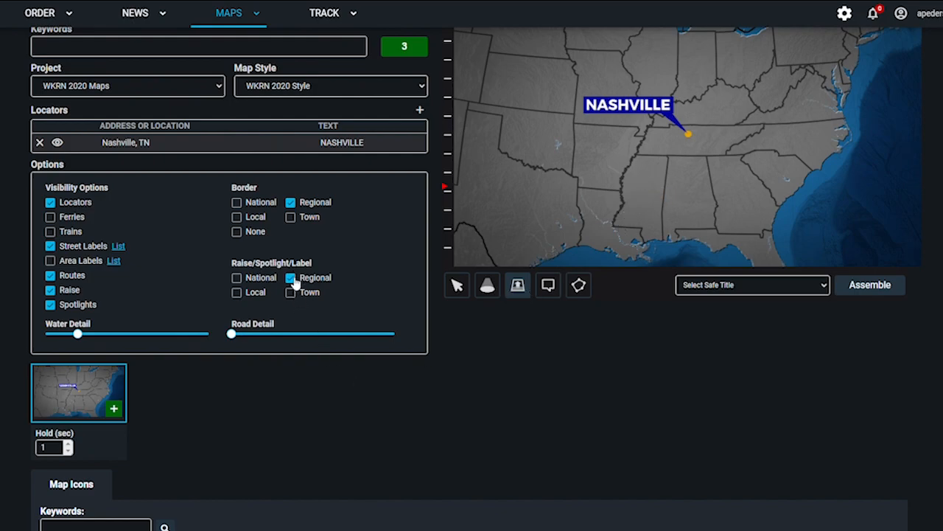
pyautogui.click(645, 201)
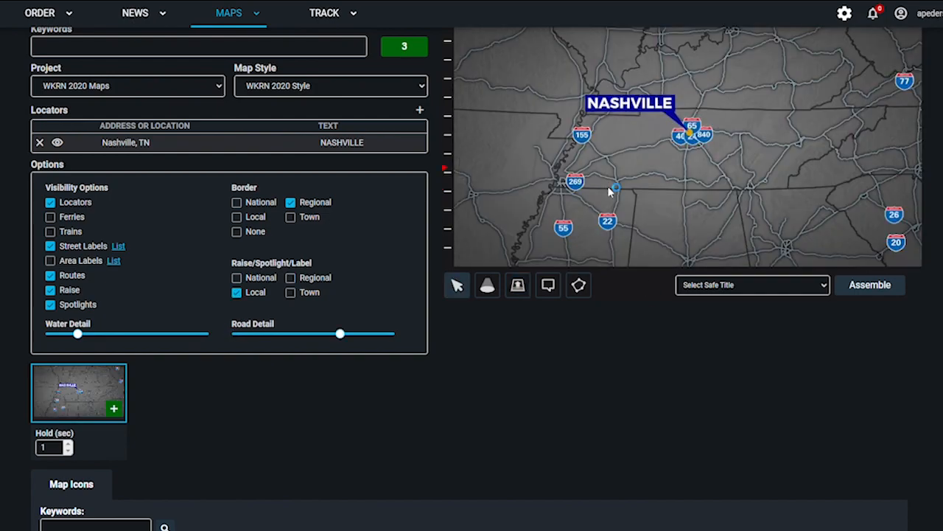
pyautogui.click(235, 217)
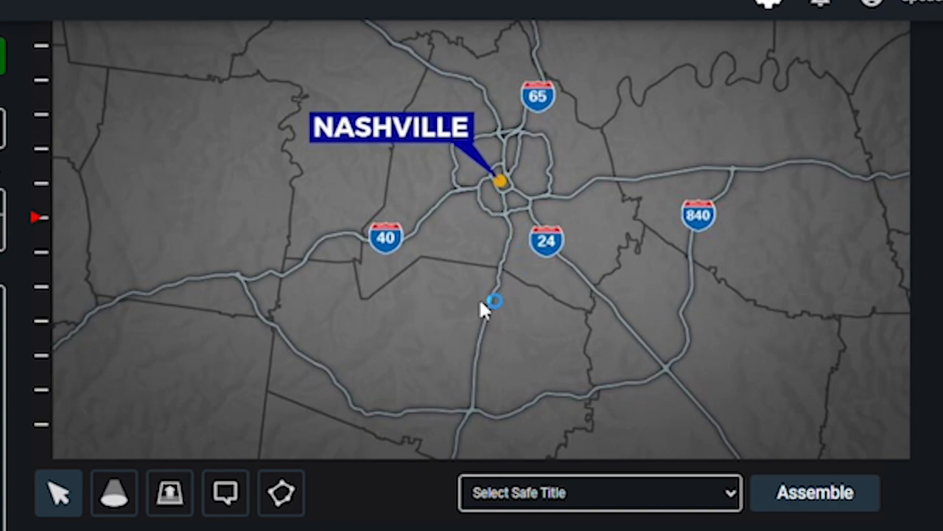
pyautogui.click(282, 497)
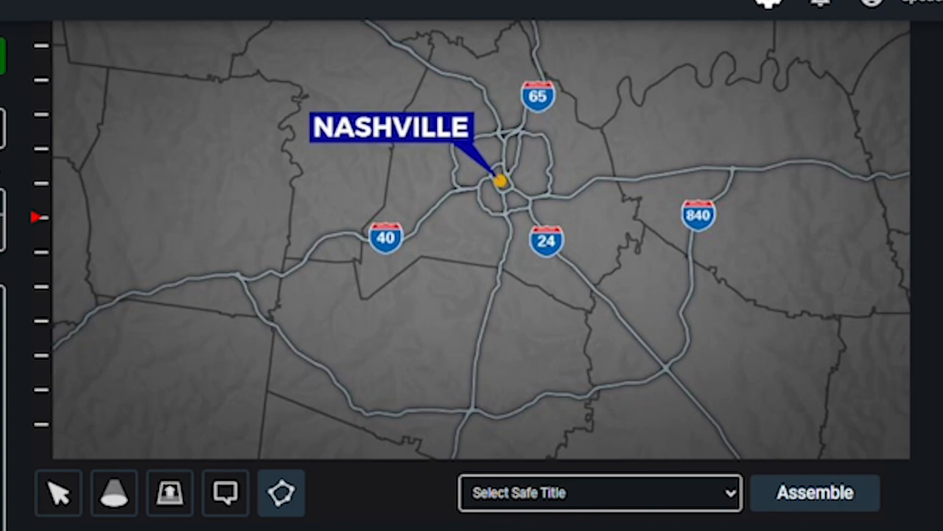
pyautogui.click(59, 495)
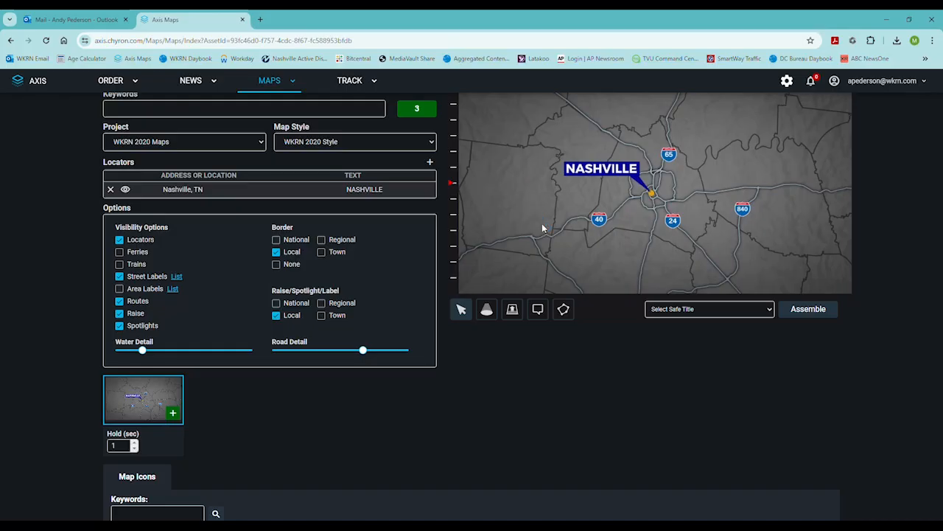